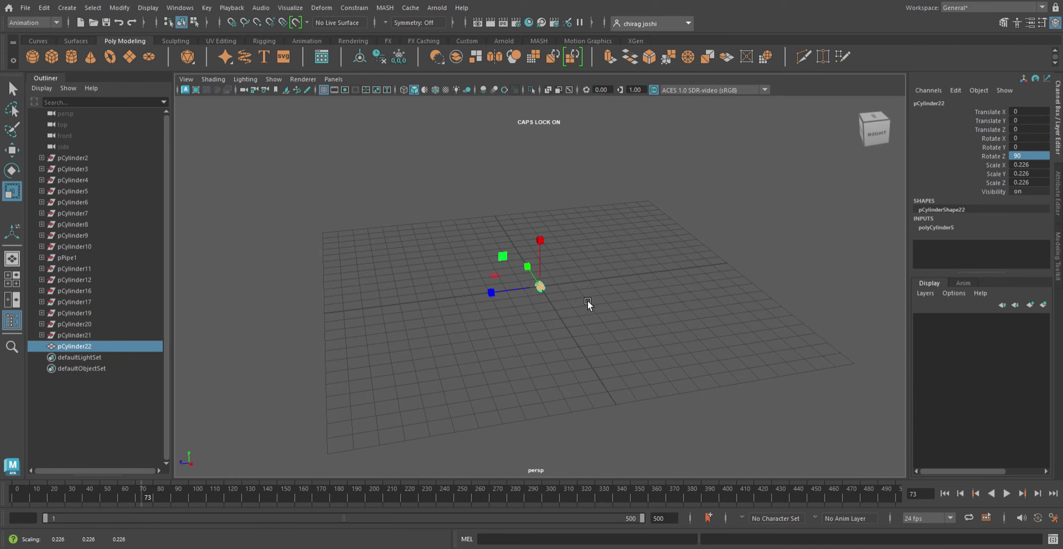
- Scale pCylinder22 into a long thin flat rod, 0.163 × 6.698 × 0.163
{"action": "key", "text": "f"}
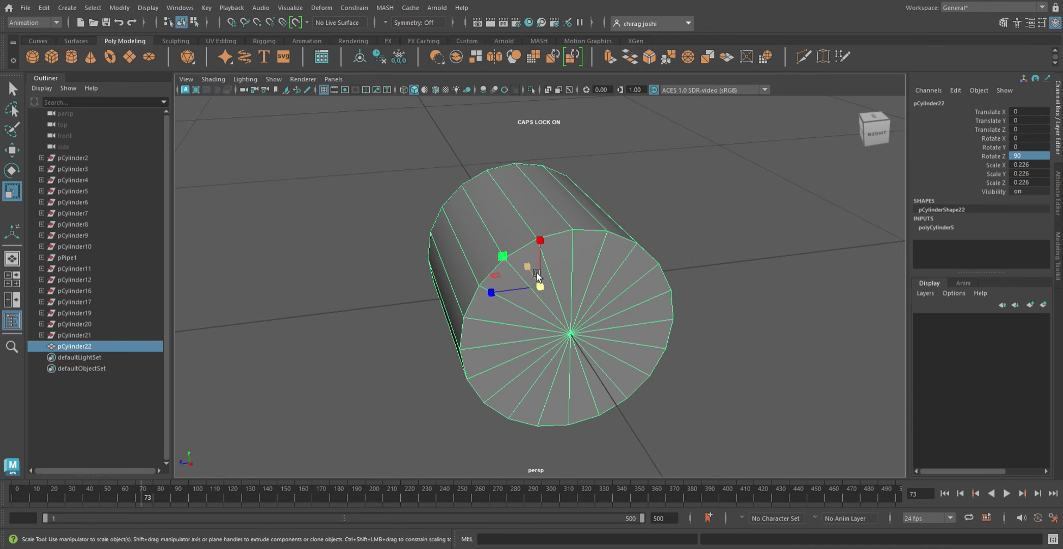
{"action": "mouse_move", "coordinate": [537, 273]}
{"action": "left_mouse_down"}
{"action": "mouse_move", "coordinate": [413, 103]}
{"action": "mouse_move", "coordinate": [594, 202]}
{"action": "left_mouse_up"}
{"action": "key", "text": "ctrl+z"}
{"action": "left_click_drag", "start_coordinate": [539, 262], "coordinate": [439, 122]}
{"action": "scroll", "coordinate": [643, 284], "scroll_direction": "down", "scroll_amount": 5}
{"action": "mouse_move", "coordinate": [643, 285]}
{"action": "left_mouse_down", "text": "alt"}
{"action": "mouse_move", "coordinate": [674, 311]}
{"action": "mouse_move", "coordinate": [733, 331]}
{"action": "left_mouse_up", "text": "alt"}
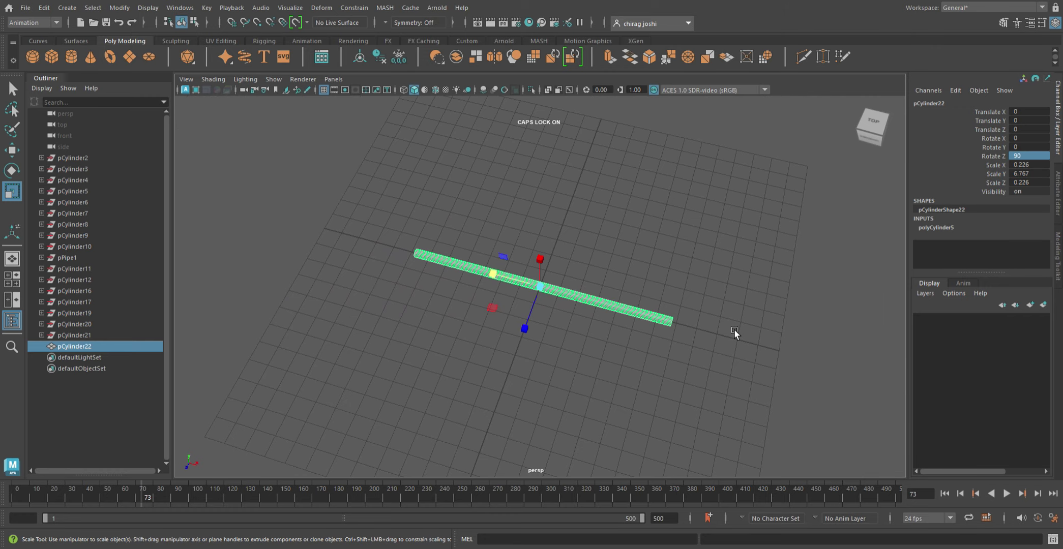
{"action": "mouse_move", "coordinate": [553, 289]}
{"action": "left_mouse_down"}
{"action": "mouse_move", "coordinate": [515, 299]}
{"action": "mouse_move", "coordinate": [504, 279]}
{"action": "left_mouse_up"}
{"action": "mouse_move", "coordinate": [644, 290]}
{"action": "left_mouse_down", "text": "alt"}
{"action": "mouse_move", "coordinate": [648, 273]}
{"action": "mouse_move", "coordinate": [621, 241]}
{"action": "left_mouse_up", "text": "alt"}
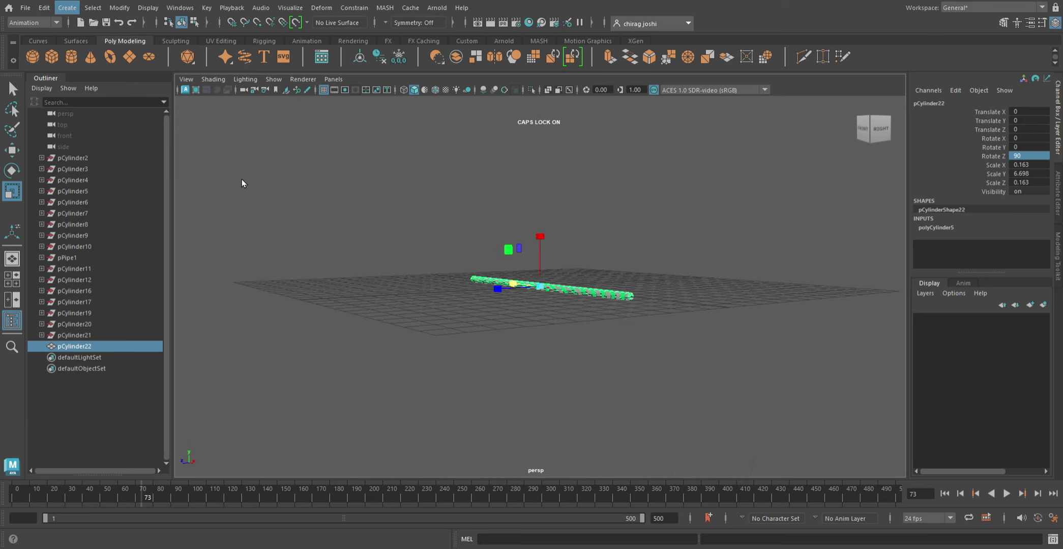
- Duplicate the spoke with transform into pCylinder23–30, fanning out as a radial star
{"action": "left_click", "coordinate": [44, 7]}
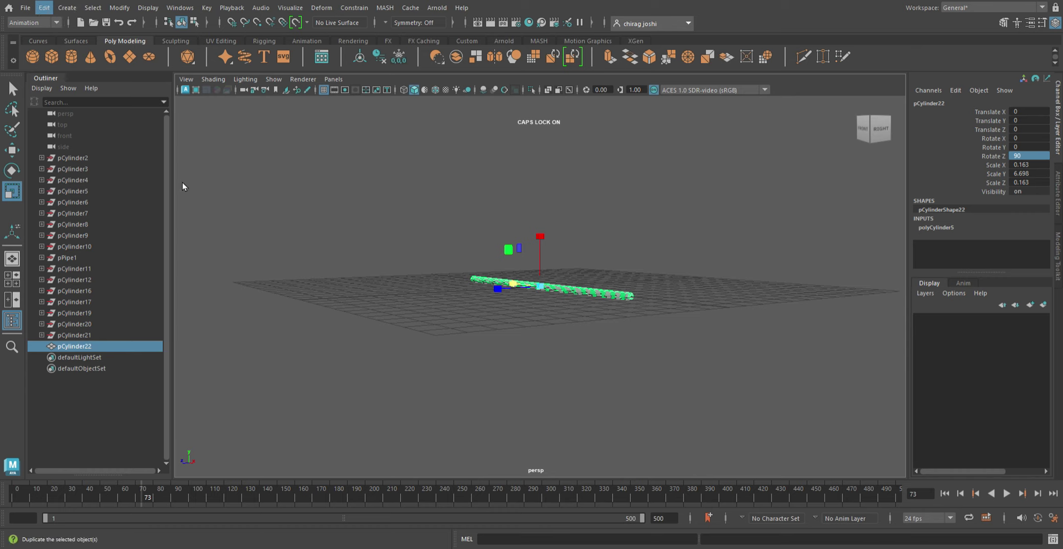
{"action": "left_click", "coordinate": [860, 176]}
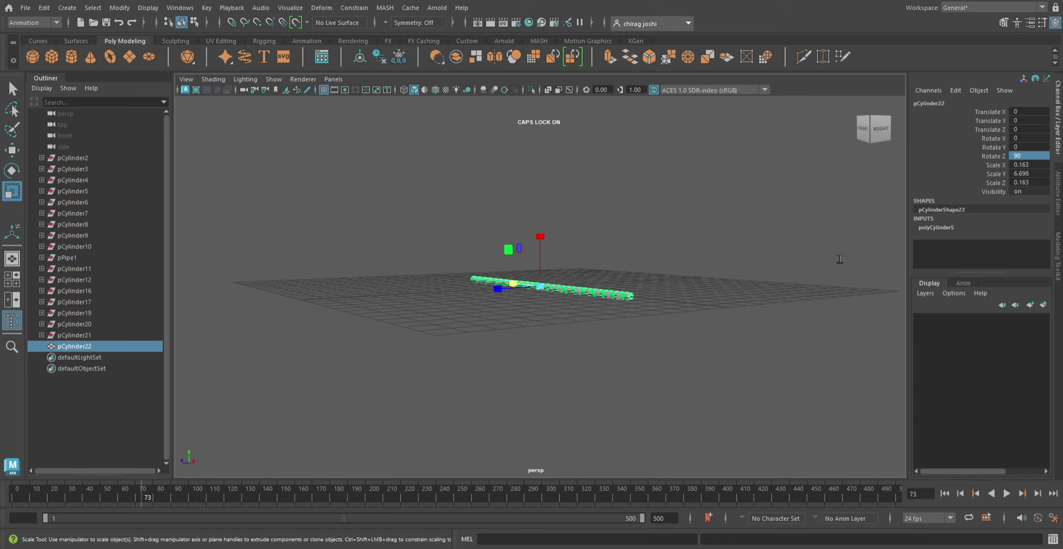
{"action": "key", "text": "ctrl+shift+d"}
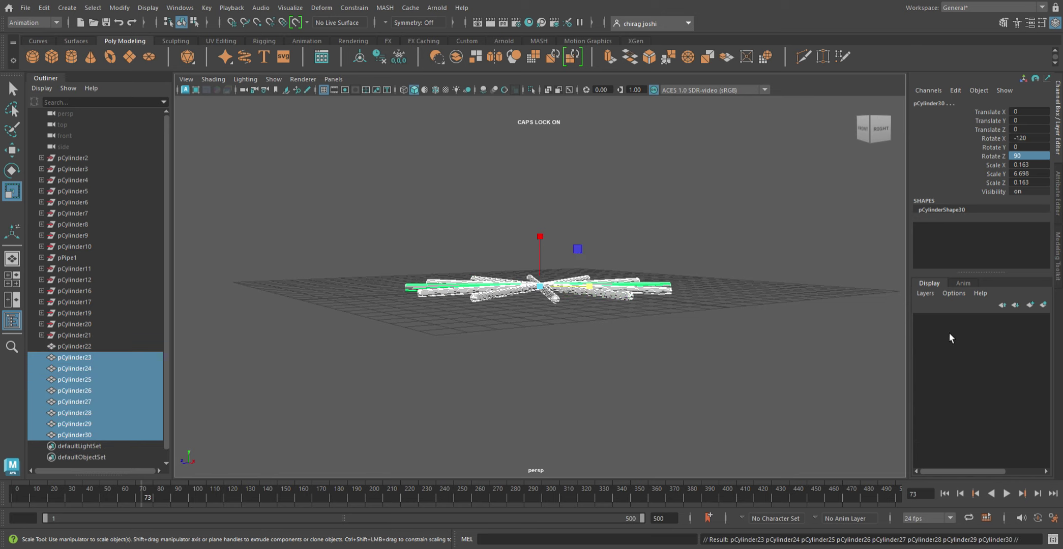
{"action": "left_click_drag", "start_coordinate": [704, 287], "coordinate": [709, 290], "text": "alt"}
- Raise the eight rotated spokes and delete the lone rod pCylinder22
{"action": "key", "text": "w"}
{"action": "left_click", "coordinate": [552, 254]}
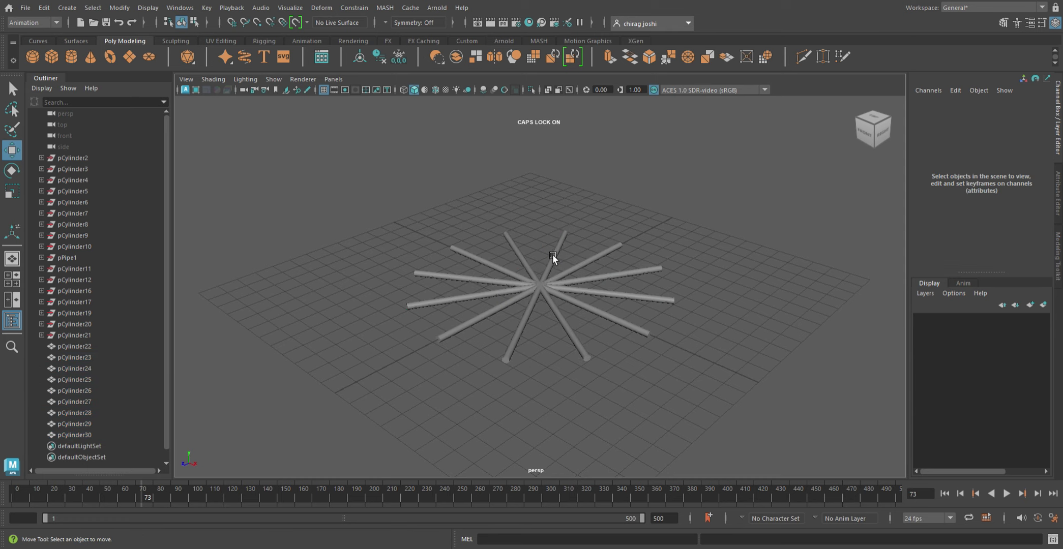
{"action": "key", "text": "ctrl+z"}
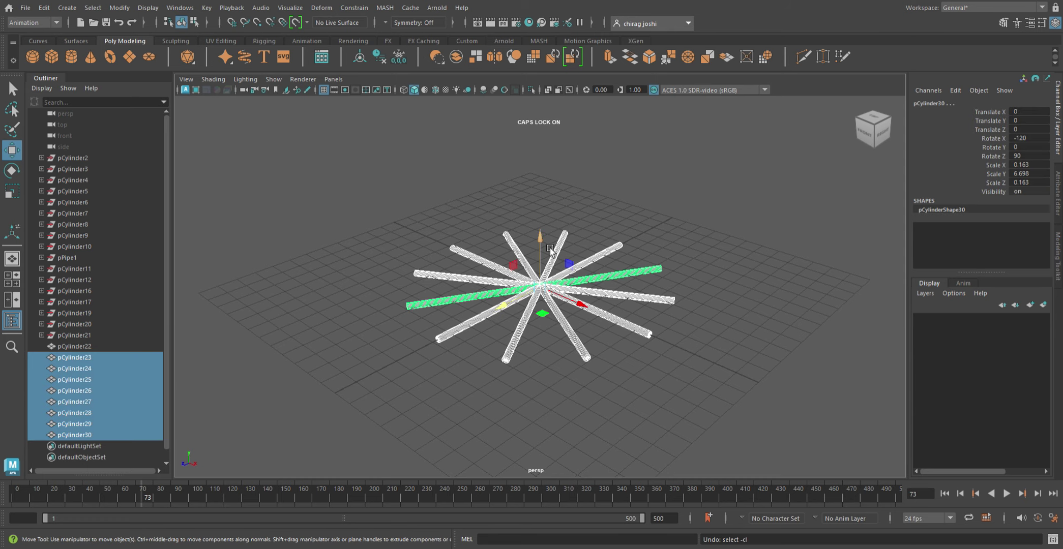
{"action": "left_click_drag", "start_coordinate": [540, 236], "coordinate": [540, 168]}
{"action": "left_click", "coordinate": [635, 328]}
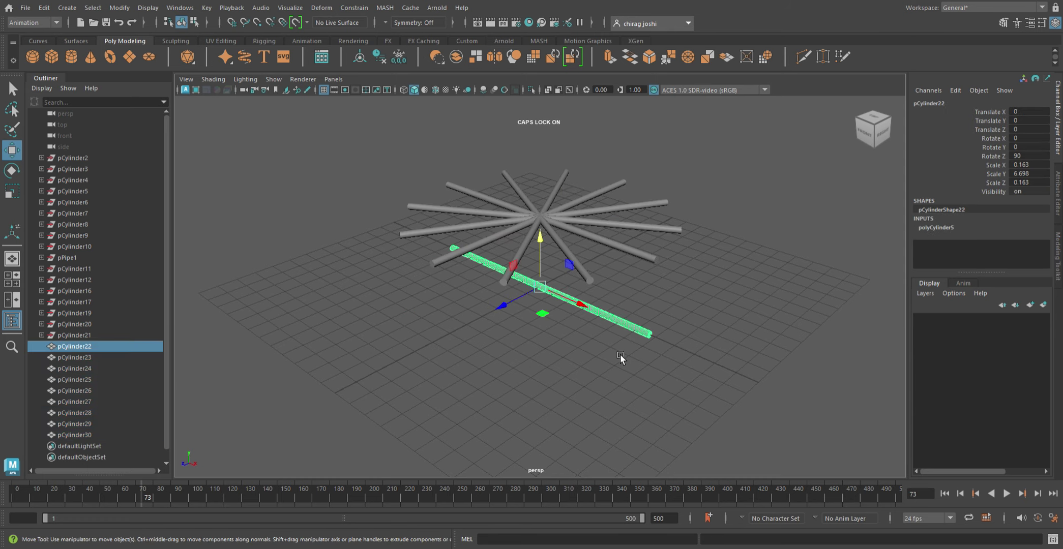
{"action": "key", "text": "Delete"}
{"action": "key", "text": "ctrl+z"}
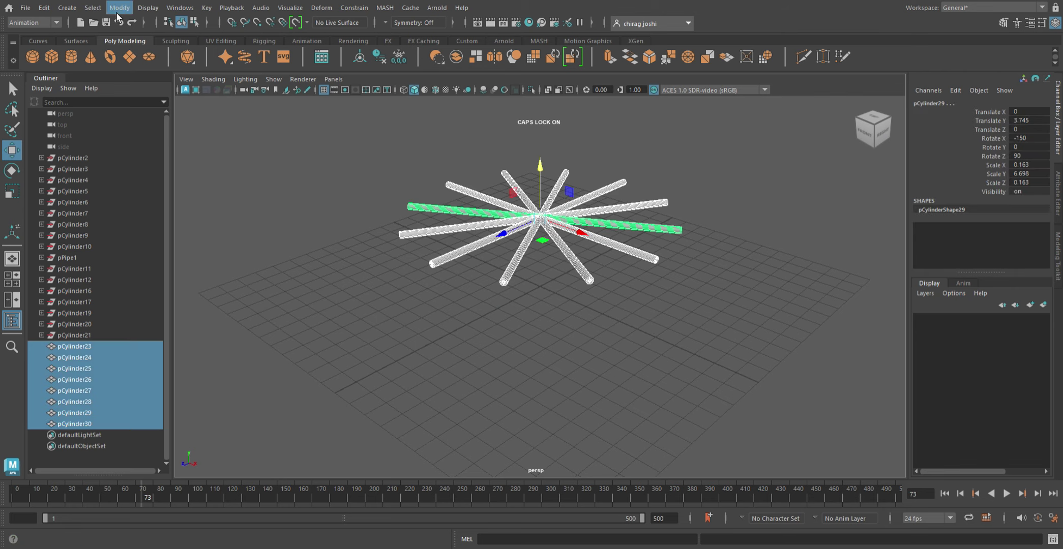
- Combine the spokes into pCylinder31, rotate it 90° on Z and raise it to Y 2.944
{"action": "key", "text": "F3"}
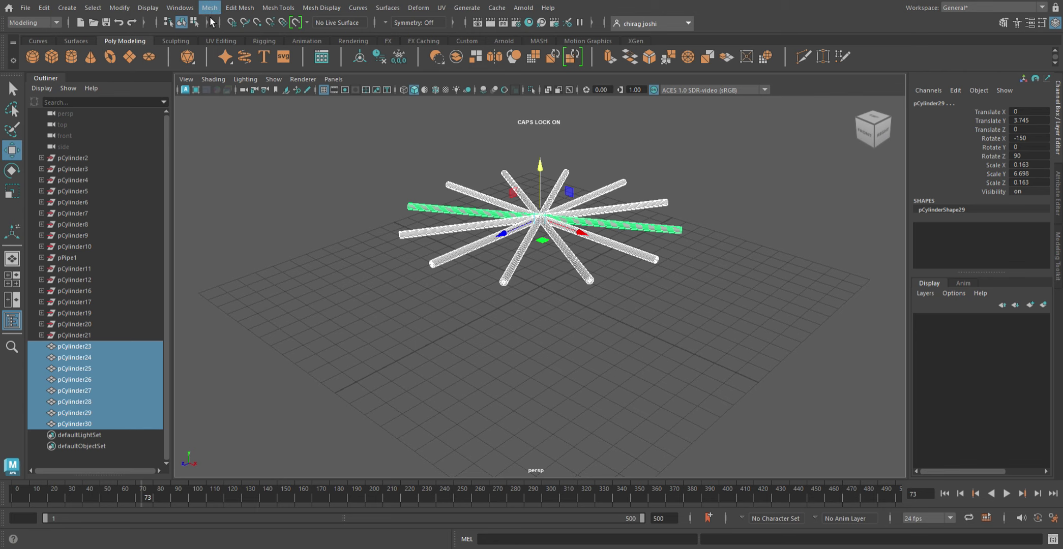
{"action": "left_click", "coordinate": [245, 55]}
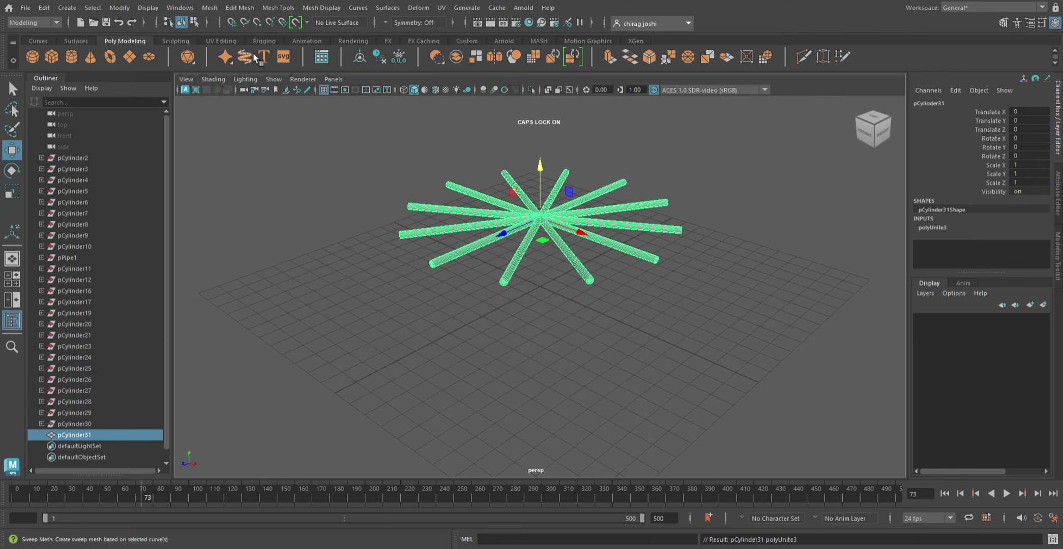
{"action": "left_click_drag", "start_coordinate": [614, 270], "coordinate": [625, 264], "text": "alt"}
{"action": "left_click", "coordinate": [1022, 156]}
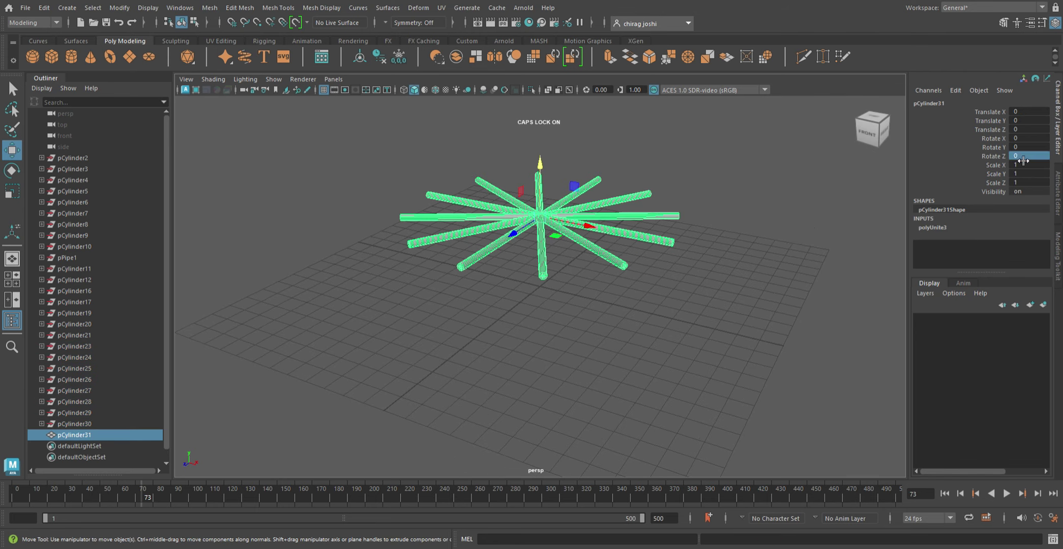
{"action": "type", "text": "90"}
{"action": "key", "text": "Return"}
{"action": "left_click_drag", "start_coordinate": [902, 202], "coordinate": [596, 235], "text": "alt"}
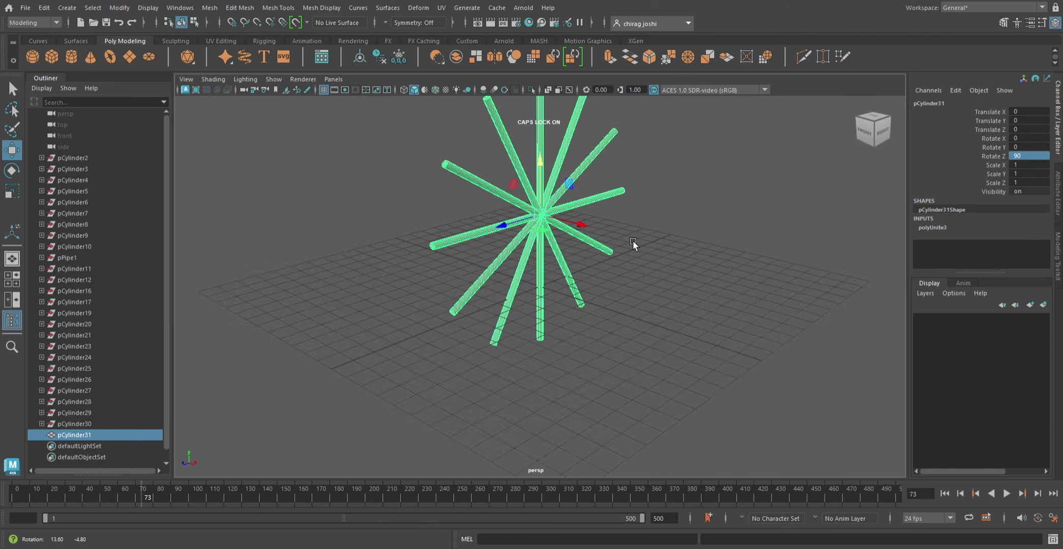
{"action": "mouse_move", "coordinate": [542, 198]}
{"action": "left_mouse_down"}
{"action": "mouse_move", "coordinate": [545, 136]}
{"action": "mouse_move", "coordinate": [699, 239]}
{"action": "mouse_move", "coordinate": [608, 245]}
{"action": "mouse_move", "coordinate": [725, 273]}
{"action": "mouse_move", "coordinate": [785, 261]}
{"action": "mouse_move", "coordinate": [657, 253]}
{"action": "left_mouse_up"}
{"action": "left_click", "coordinate": [656, 248]}
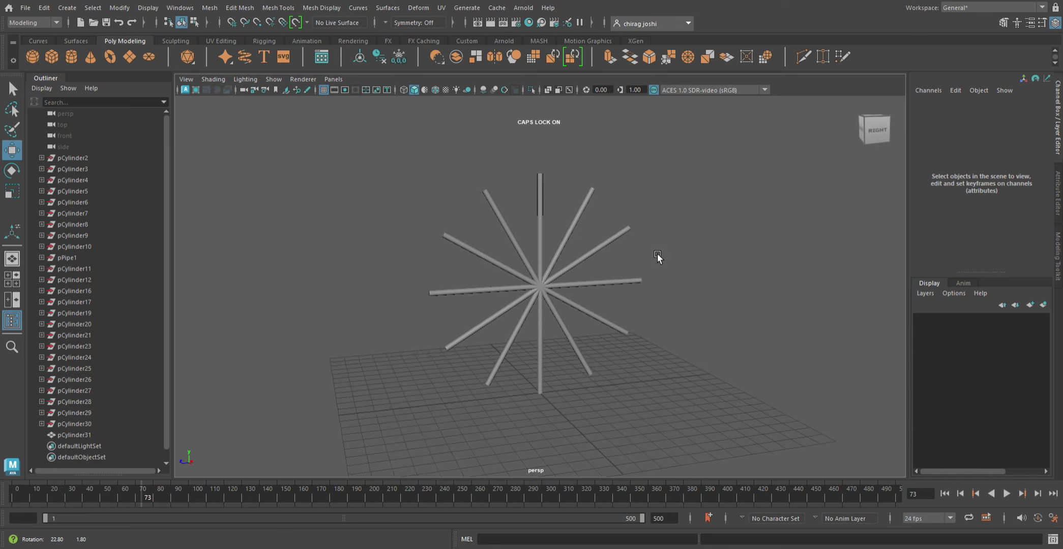
{"action": "left_click", "coordinate": [74, 60]}
- Rotate pPipe2 90° on Z and give it 12 axis subdivisions
{"action": "key", "text": "ctrl+z"}
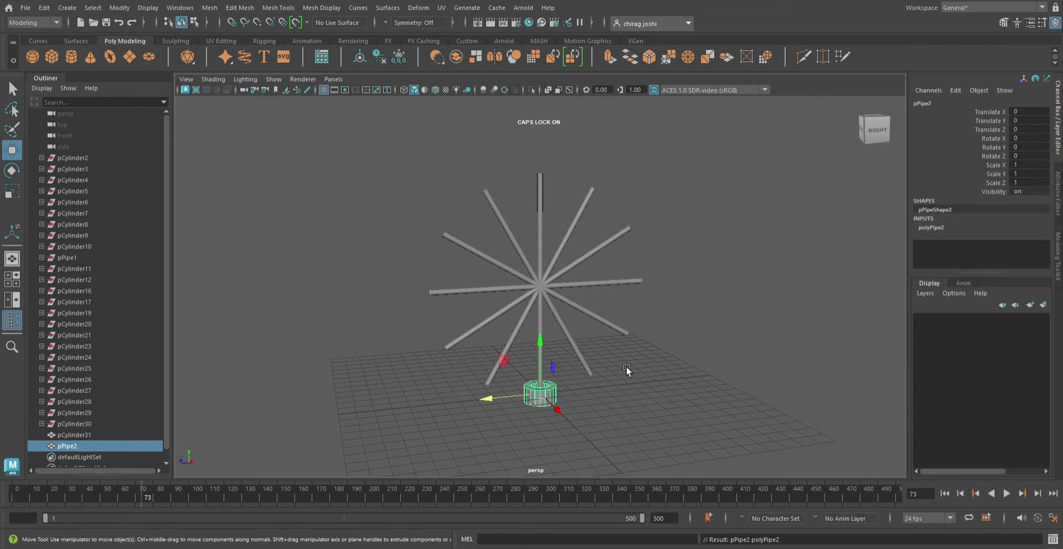
{"action": "left_click", "coordinate": [1024, 157]}
{"action": "type", "text": "0"}
{"action": "key", "text": "Return"}
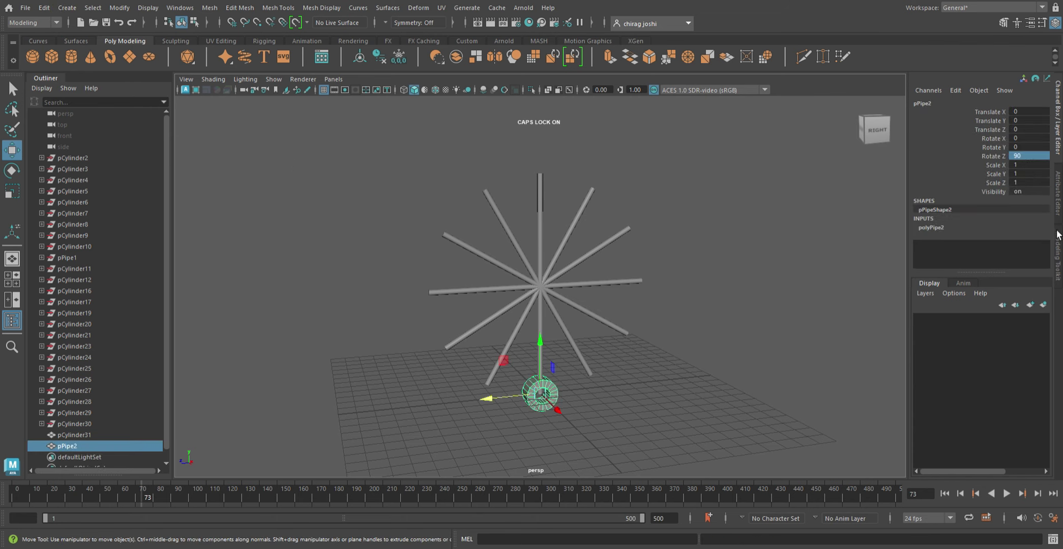
{"action": "left_click", "coordinate": [936, 227]}
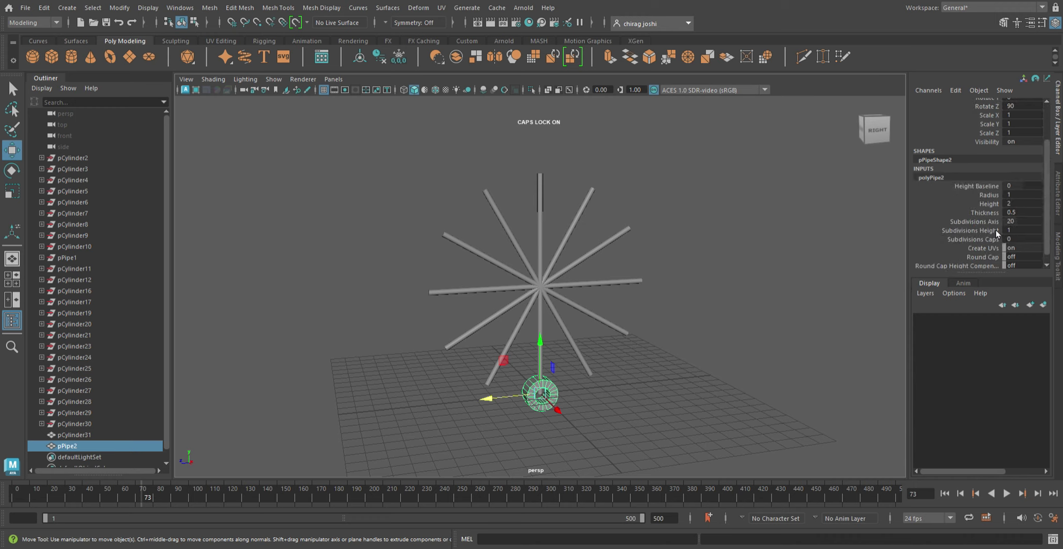
{"action": "left_click", "coordinate": [1022, 230]}
{"action": "type", "text": "12"}
{"action": "key", "text": "Return"}
- Scale the pipe uniformly to 3.848 and raise it to the wheel's hub
{"action": "key", "text": "r"}
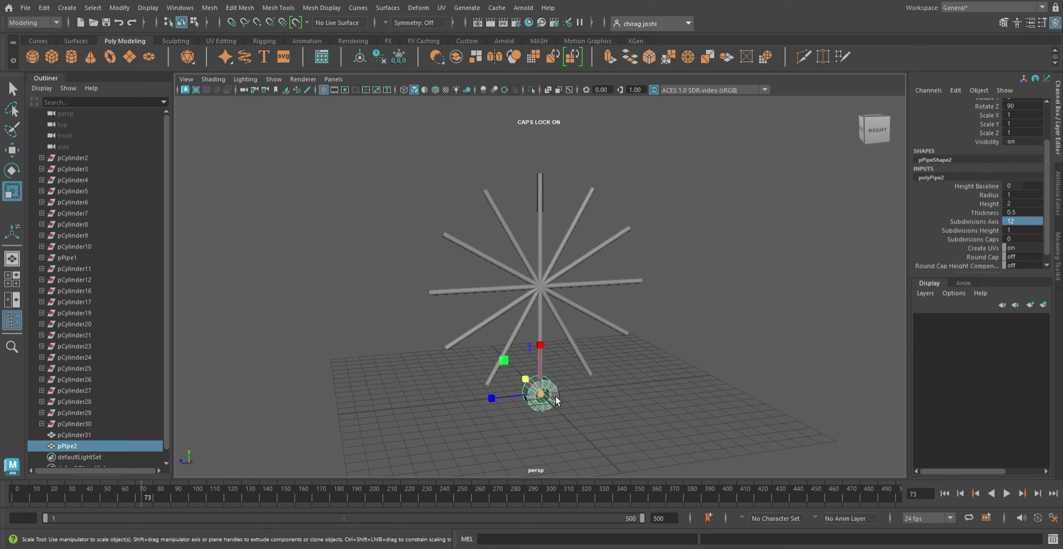
{"action": "middle_click_drag", "start_coordinate": [556, 396], "coordinate": [615, 395]}
{"action": "key", "text": "w"}
{"action": "middle_click_drag", "start_coordinate": [573, 363], "coordinate": [570, 282]}
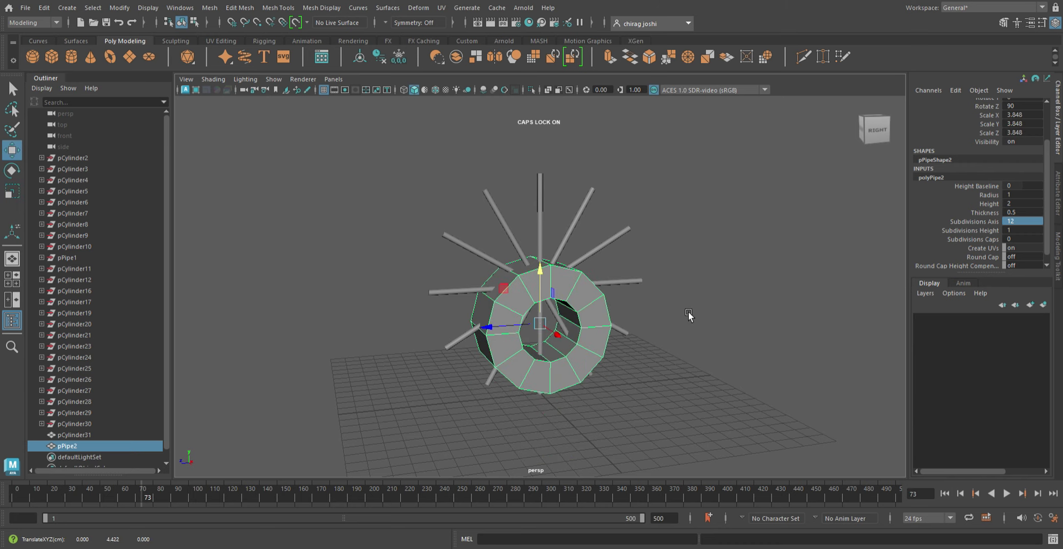
{"action": "left_click_drag", "start_coordinate": [688, 312], "coordinate": [670, 296], "text": "alt"}
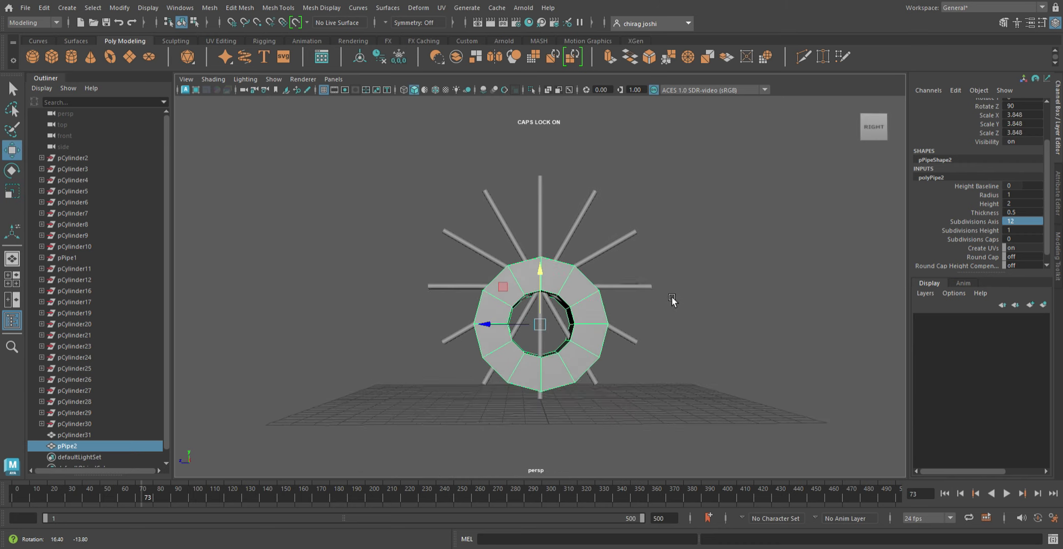
- Shrink the pipe's inner faces, then flatten pPipe2 to Y scale 0.356 at Y 4.422
{"action": "left_click", "coordinate": [550, 323]}
{"action": "left_click_drag", "start_coordinate": [551, 324], "coordinate": [653, 336], "text": "alt"}
{"action": "scroll", "coordinate": [584, 372], "scroll_direction": "up", "scroll_amount": 3}
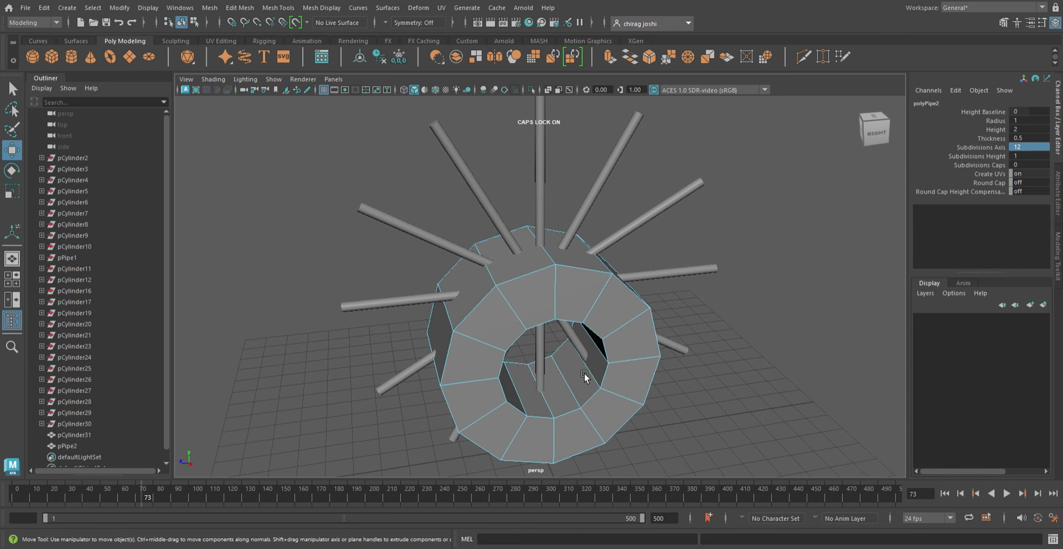
{"action": "key", "text": "F11"}
{"action": "left_click", "coordinate": [584, 373]}
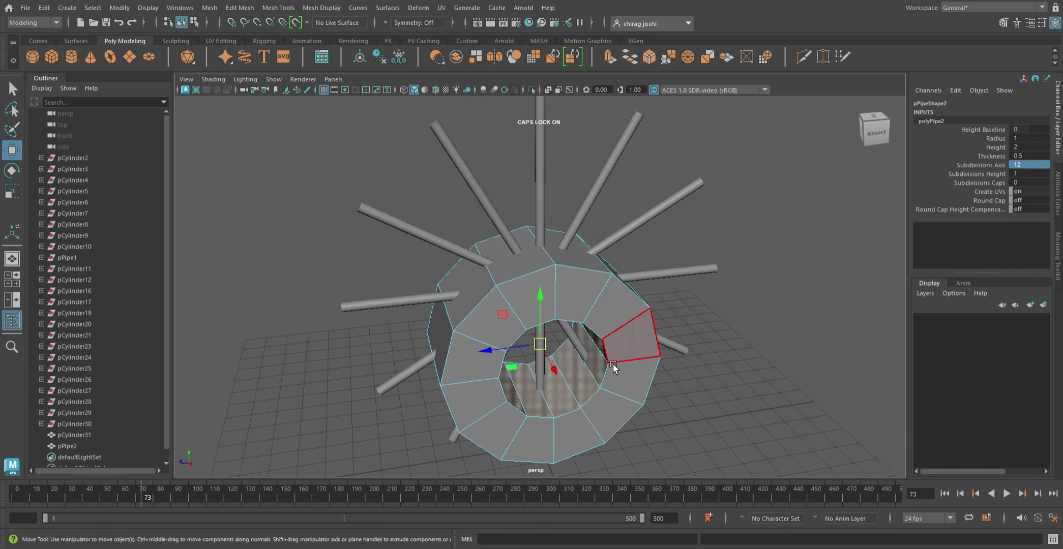
{"action": "key", "text": "r"}
{"action": "mouse_move", "coordinate": [613, 365]}
{"action": "left_mouse_down", "text": "alt"}
{"action": "mouse_move", "coordinate": [598, 329]}
{"action": "mouse_move", "coordinate": [520, 379]}
{"action": "mouse_move", "coordinate": [608, 361]}
{"action": "mouse_move", "coordinate": [680, 367]}
{"action": "mouse_move", "coordinate": [567, 366]}
{"action": "mouse_move", "coordinate": [543, 351]}
{"action": "mouse_move", "coordinate": [633, 350]}
{"action": "mouse_move", "coordinate": [549, 352]}
{"action": "mouse_move", "coordinate": [572, 334]}
{"action": "mouse_move", "coordinate": [552, 352]}
{"action": "mouse_move", "coordinate": [572, 353]}
{"action": "mouse_move", "coordinate": [524, 350]}
{"action": "mouse_move", "coordinate": [531, 340]}
{"action": "mouse_move", "coordinate": [546, 351]}
{"action": "mouse_move", "coordinate": [617, 338]}
{"action": "mouse_move", "coordinate": [675, 344]}
{"action": "left_mouse_up", "text": "alt"}
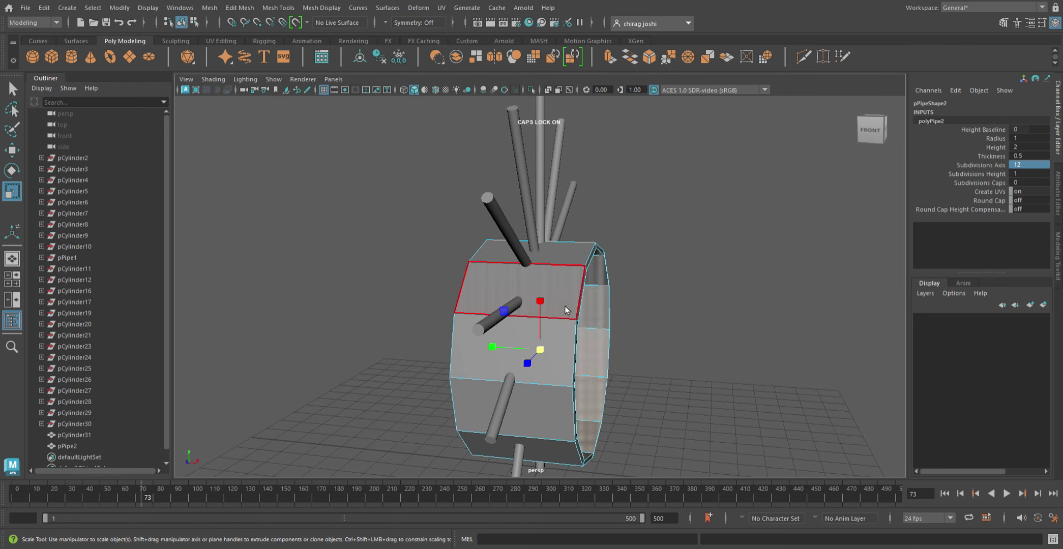
{"action": "right_click_drag", "start_coordinate": [564, 306], "coordinate": [634, 236]}
{"action": "left_click_drag", "start_coordinate": [502, 355], "coordinate": [548, 362]}
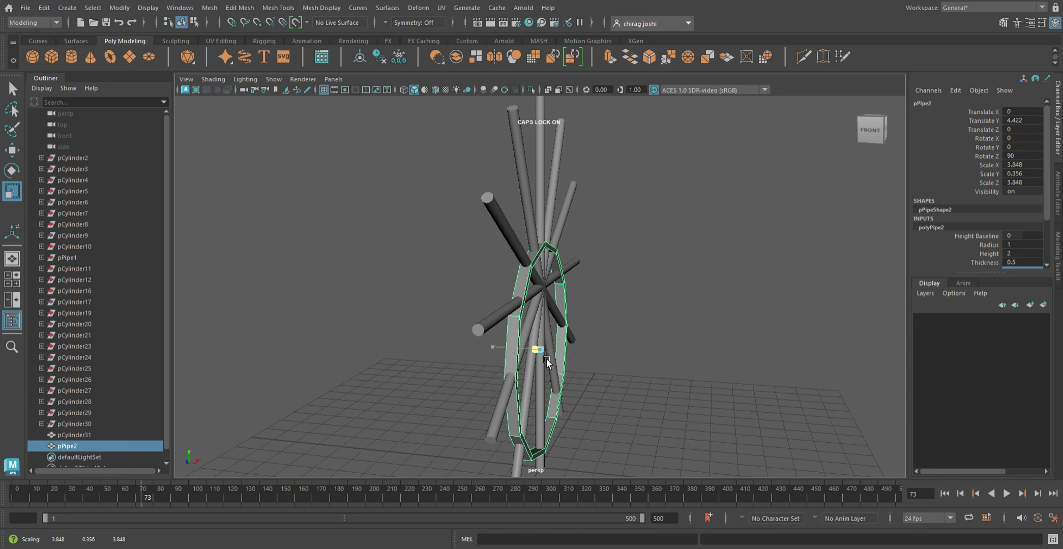
- Undo the last two changes and raise the rim pipe in a flat side view
{"action": "key", "text": "ctrl+z"}
{"action": "key", "text": "ctrl+z"}
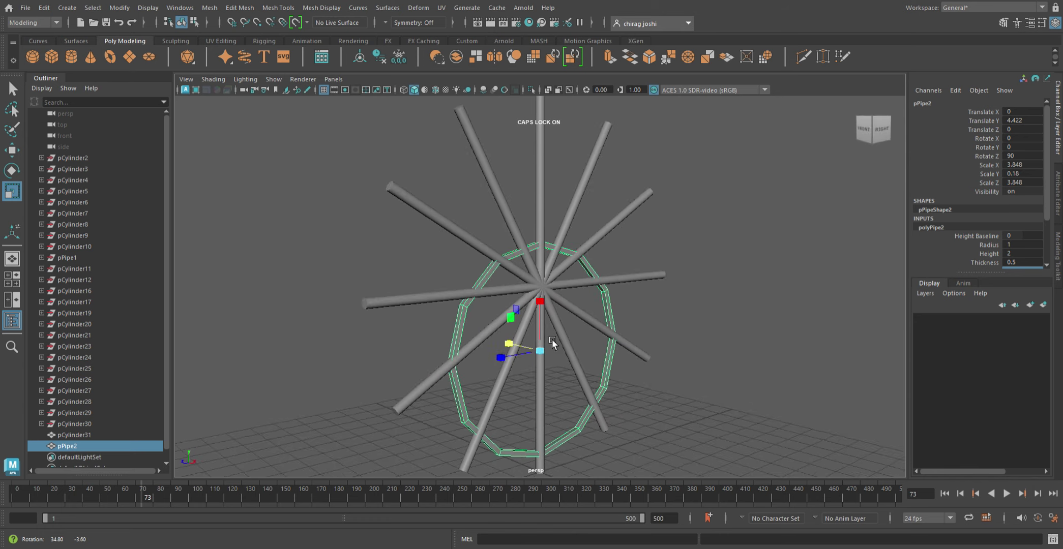
{"action": "key", "text": "ctrl+z"}
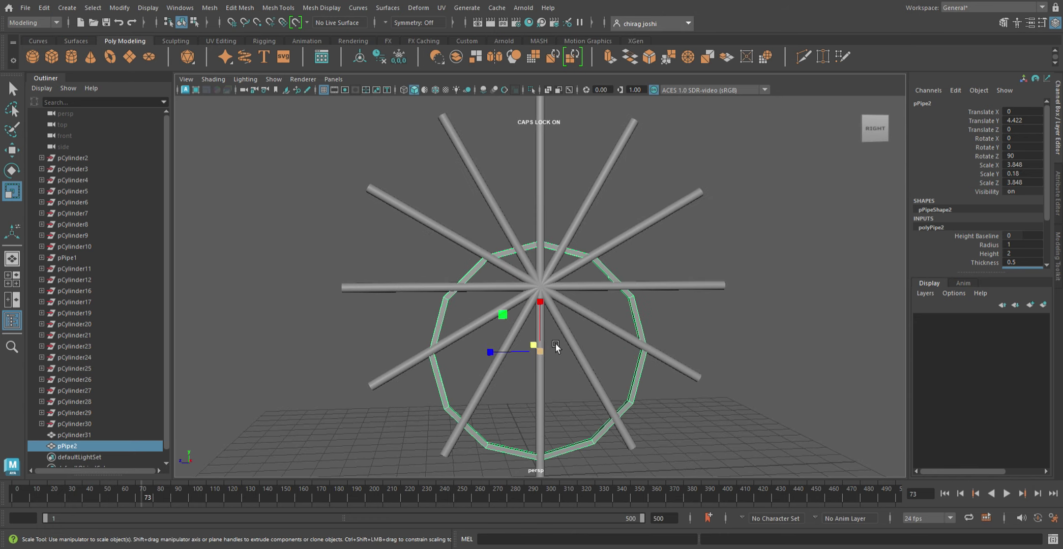
{"action": "key", "text": "space"}
{"action": "key", "text": "space"}
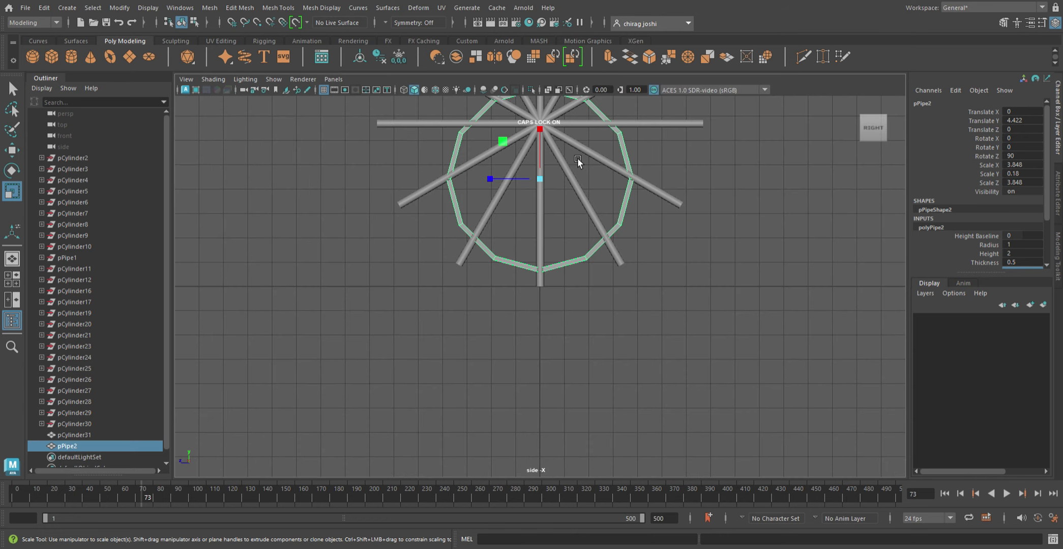
{"action": "key", "text": "w"}
{"action": "middle_click_drag", "start_coordinate": [571, 170], "coordinate": [585, 284], "text": "alt"}
{"action": "left_click_drag", "start_coordinate": [562, 249], "coordinate": [561, 244]}
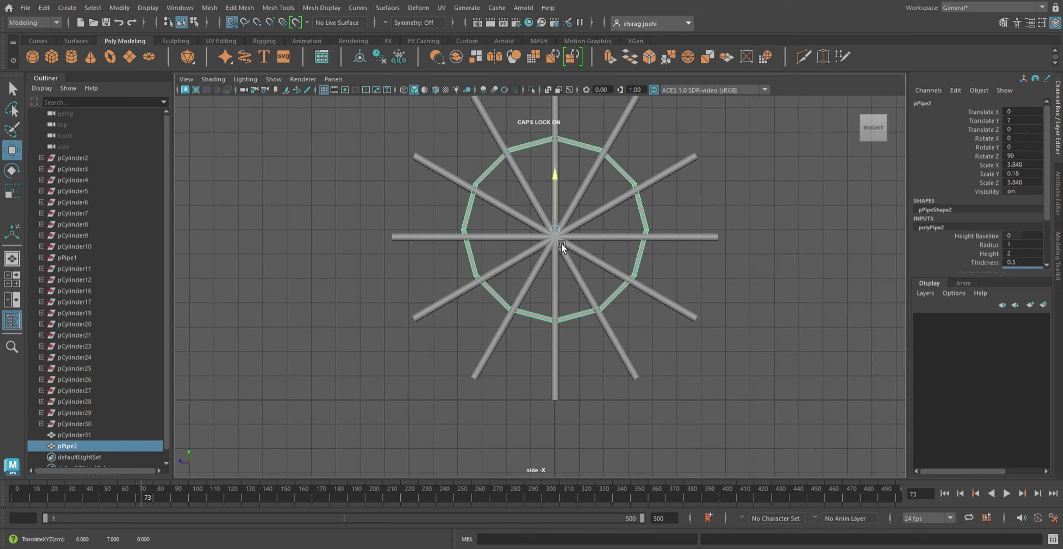
- Scale the rim to 6.565 × 0.308 × 6.565, set it at Y 6.75, and show four views
{"action": "key", "text": "r"}
{"action": "left_click_drag", "start_coordinate": [569, 234], "coordinate": [659, 285]}
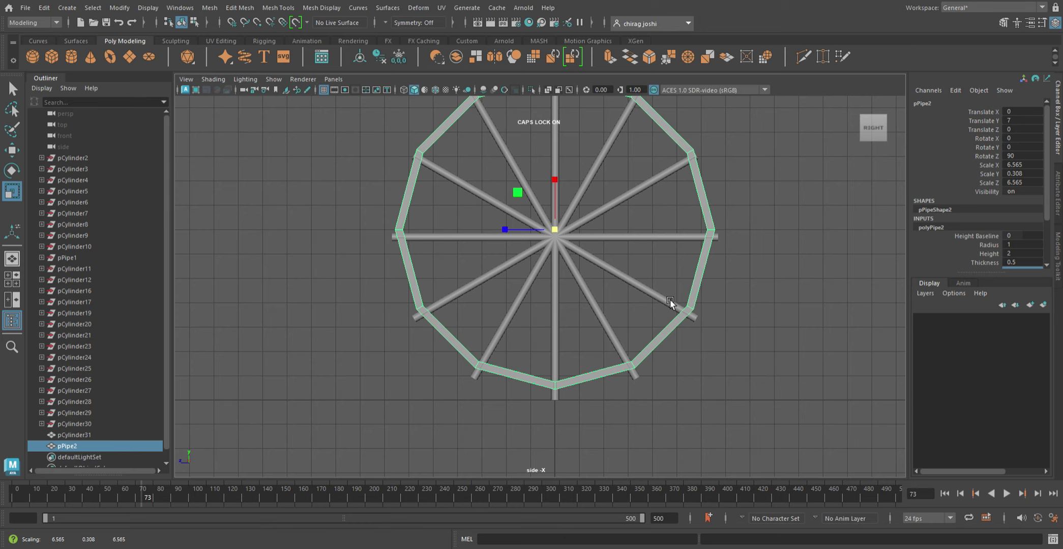
{"action": "key", "text": "w"}
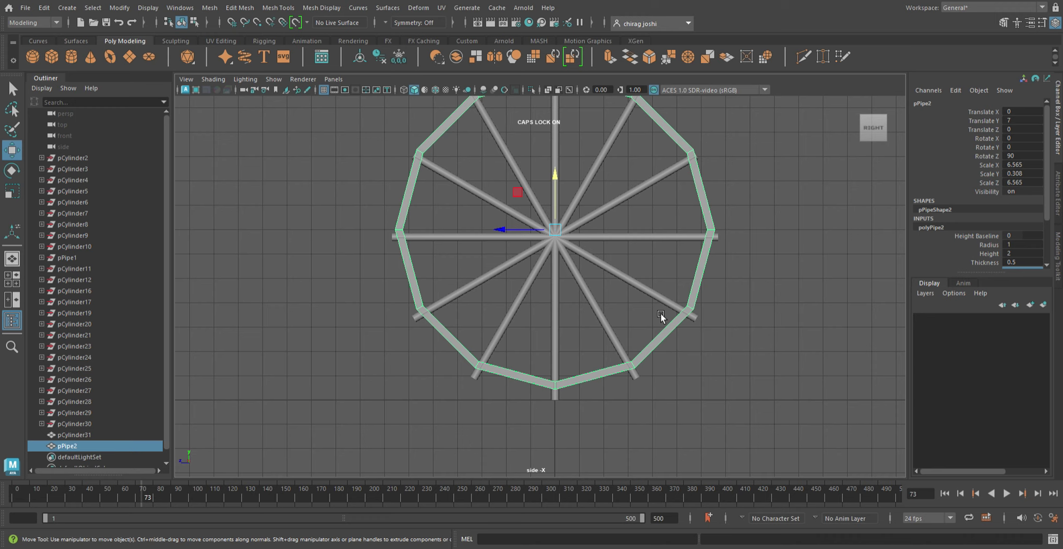
{"action": "middle_click_drag", "start_coordinate": [579, 212], "coordinate": [567, 202]}
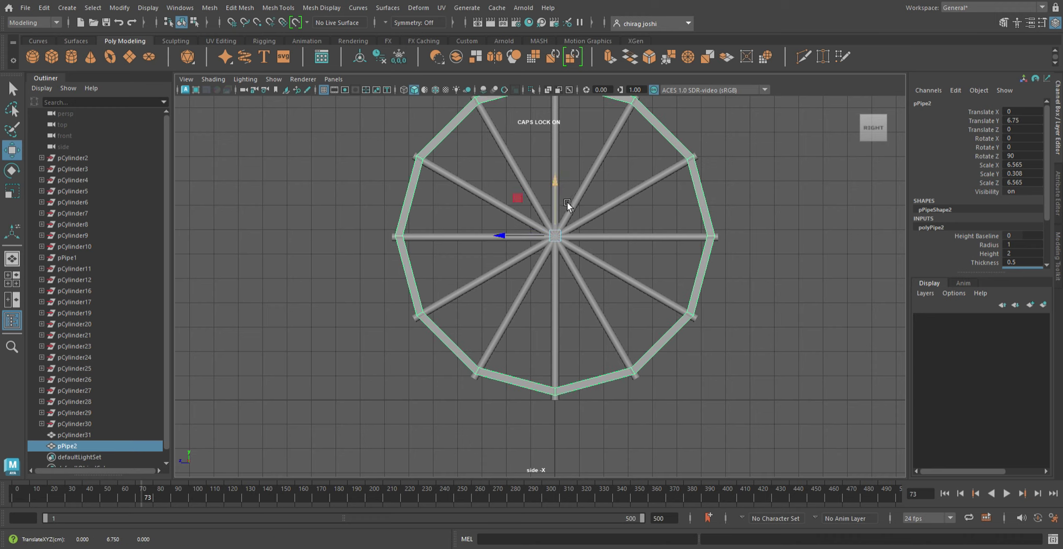
{"action": "middle_click_drag", "start_coordinate": [795, 205], "coordinate": [823, 271], "text": "alt"}
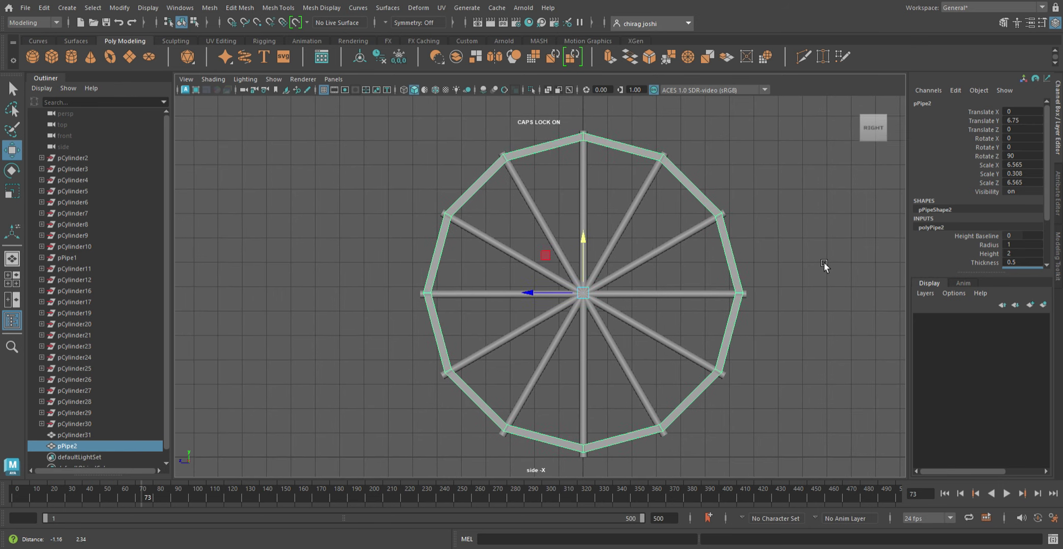
{"action": "key", "text": "space"}
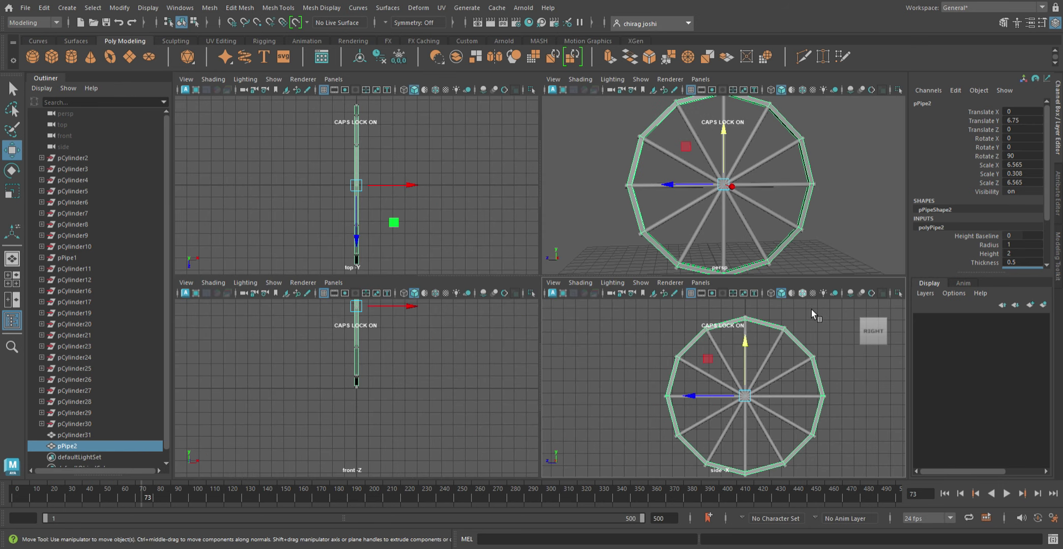
- Orbit to face the wheel and select pCylinder31 together with pPipe2
{"action": "mouse_move", "coordinate": [830, 224]}
{"action": "left_mouse_down", "text": "alt"}
{"action": "mouse_move", "coordinate": [866, 218]}
{"action": "mouse_move", "coordinate": [656, 227]}
{"action": "mouse_move", "coordinate": [810, 172]}
{"action": "mouse_move", "coordinate": [802, 233]}
{"action": "mouse_move", "coordinate": [850, 226]}
{"action": "left_mouse_up", "text": "alt"}
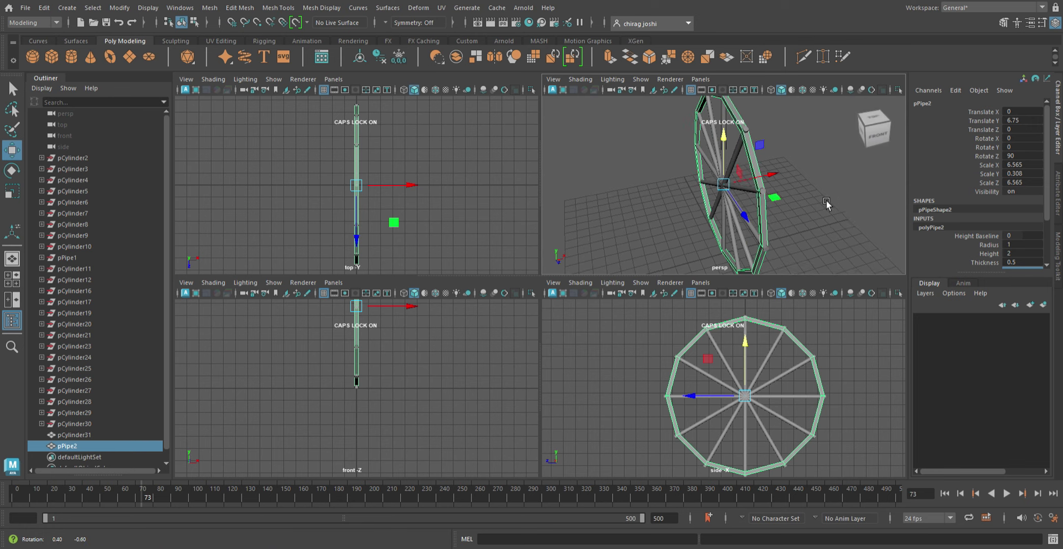
{"action": "left_click_drag", "start_coordinate": [845, 226], "coordinate": [839, 179], "text": "alt"}
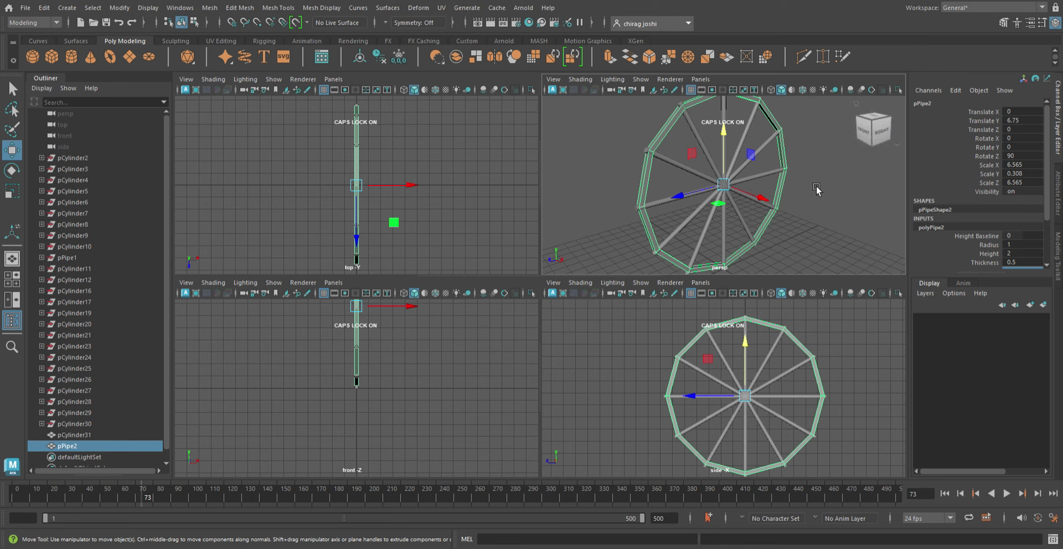
{"action": "left_click_drag", "start_coordinate": [824, 190], "coordinate": [797, 180], "text": "alt"}
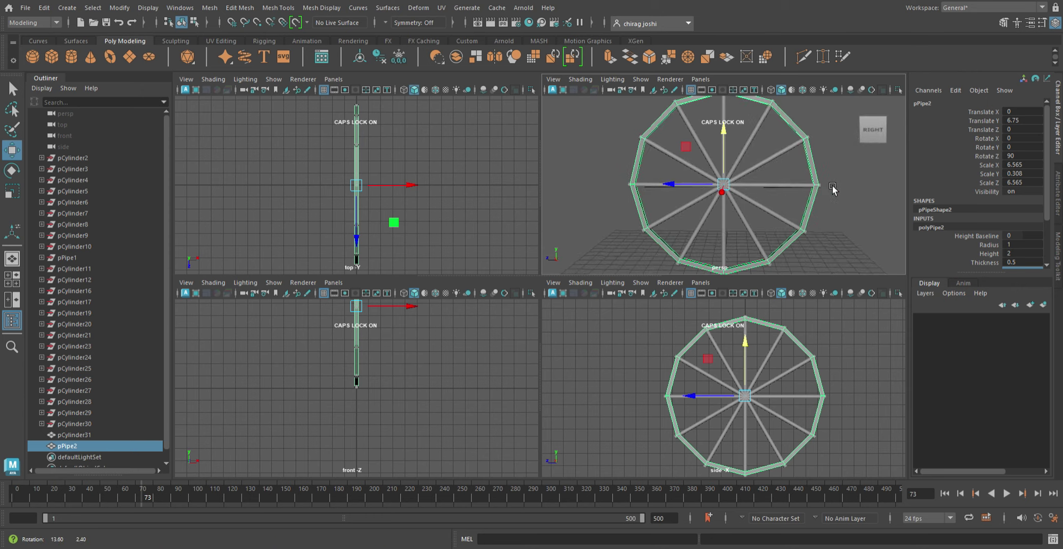
{"action": "left_click_drag", "start_coordinate": [799, 186], "coordinate": [799, 230], "text": "alt"}
{"action": "left_click", "coordinate": [798, 229], "text": "shift"}
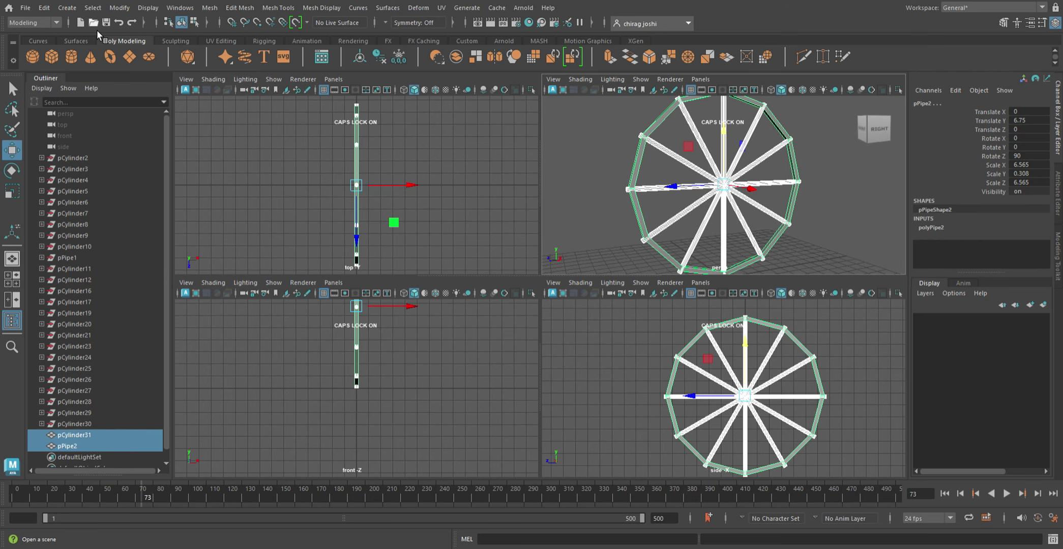
- Try merging and duplicating the wheel, then undo both operations
{"action": "key", "text": "space"}
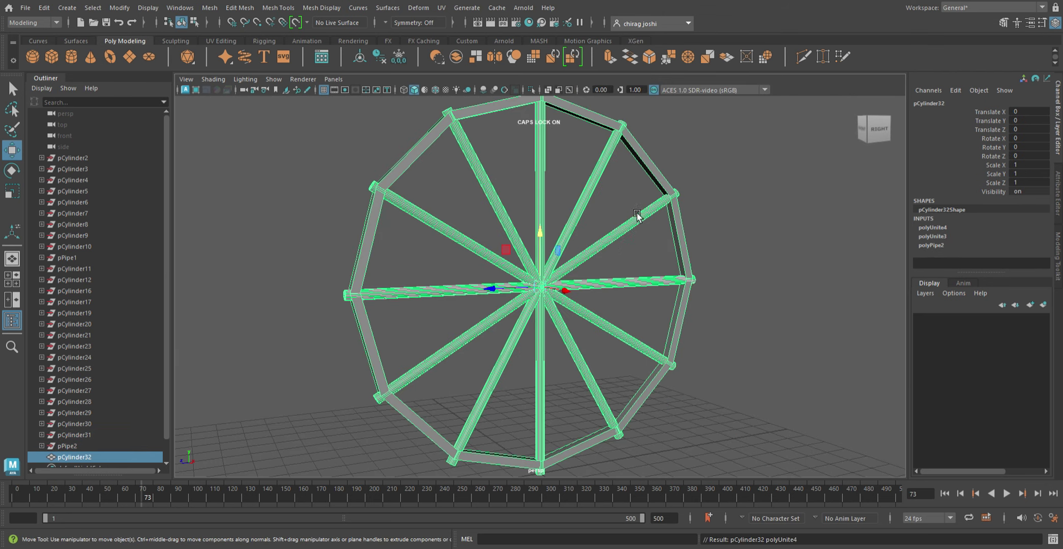
{"action": "mouse_move", "coordinate": [661, 284]}
{"action": "left_mouse_down", "text": "alt"}
{"action": "mouse_move", "coordinate": [585, 290]}
{"action": "mouse_move", "coordinate": [614, 282]}
{"action": "left_mouse_up", "text": "alt"}
{"action": "key", "text": "ctrl+d"}
{"action": "mouse_move", "coordinate": [550, 288]}
{"action": "left_mouse_down"}
{"action": "mouse_move", "coordinate": [576, 268]}
{"action": "mouse_move", "coordinate": [734, 270]}
{"action": "mouse_move", "coordinate": [670, 259]}
{"action": "mouse_move", "coordinate": [483, 185]}
{"action": "left_mouse_up"}
{"action": "key", "text": "ctrl+z"}
{"action": "key", "text": "ctrl+z"}
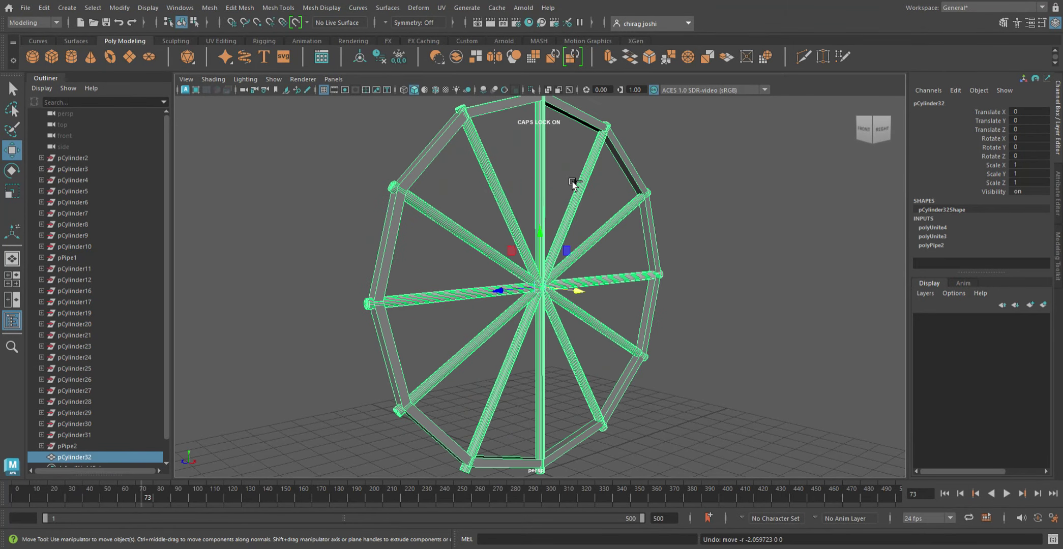
{"action": "key", "text": "ctrl+z"}
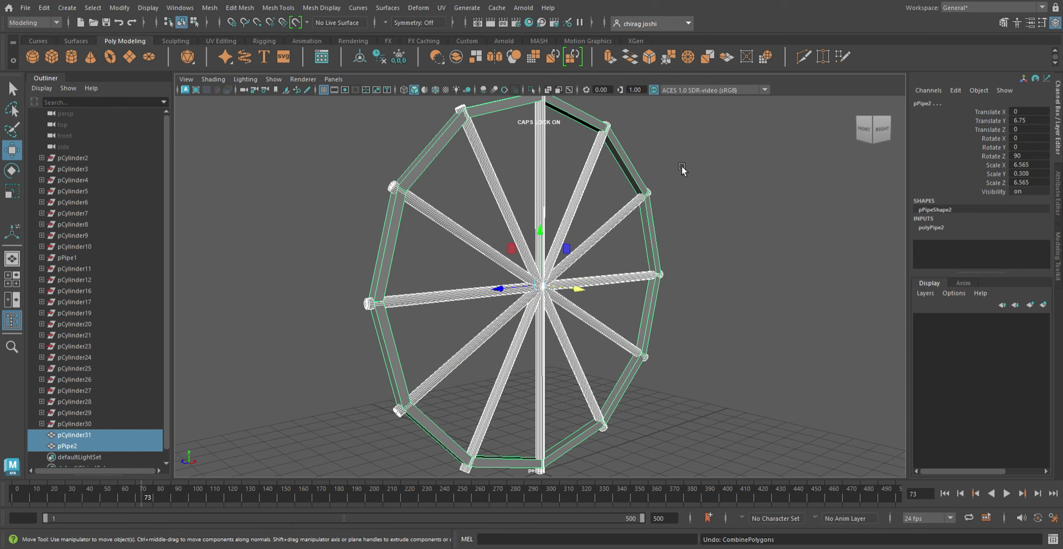
- Duplicate pPipe2 as pPipe3 scaled to 4.508 × 0.211 × 4.508, then select all wheel parts
{"action": "mouse_move", "coordinate": [682, 166]}
{"action": "left_mouse_down", "text": "alt"}
{"action": "mouse_move", "coordinate": [688, 195]}
{"action": "mouse_move", "coordinate": [600, 168]}
{"action": "left_mouse_up", "text": "alt"}
{"action": "left_click", "coordinate": [500, 121]}
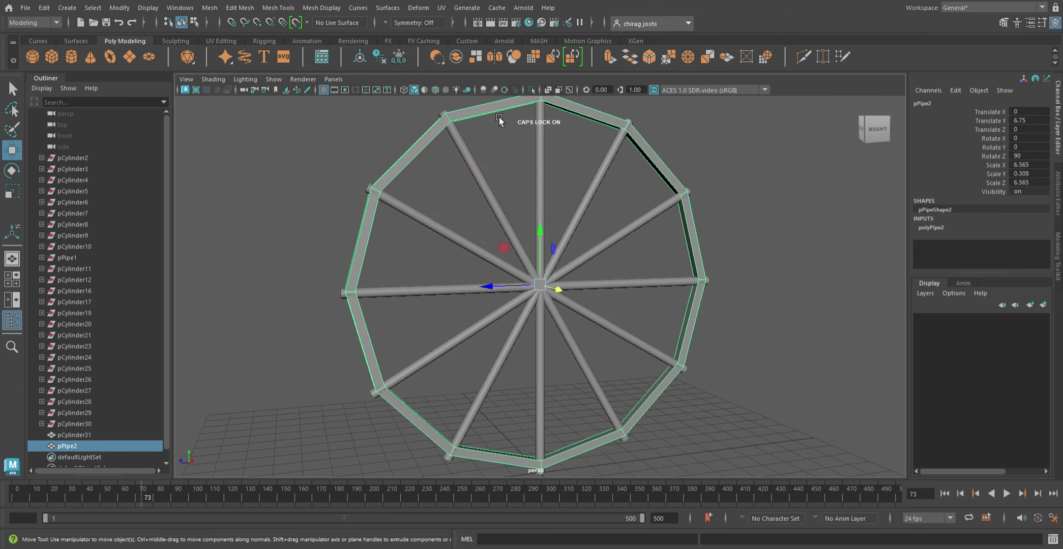
{"action": "key", "text": "ctrl+d"}
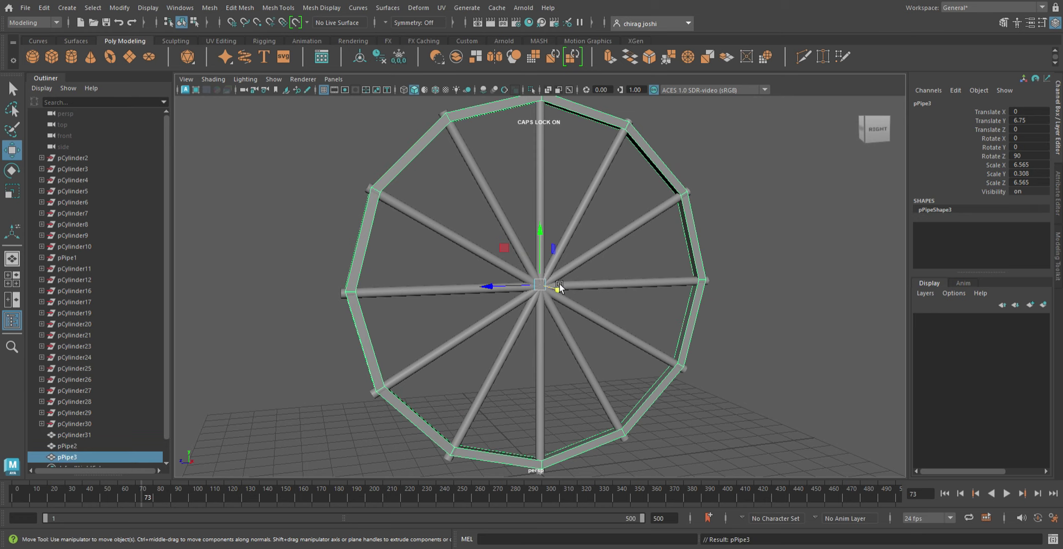
{"action": "key", "text": "r"}
{"action": "mouse_move", "coordinate": [542, 286]}
{"action": "left_mouse_down"}
{"action": "mouse_move", "coordinate": [464, 311]}
{"action": "mouse_move", "coordinate": [655, 263]}
{"action": "mouse_move", "coordinate": [744, 272]}
{"action": "mouse_move", "coordinate": [542, 288]}
{"action": "left_mouse_up"}
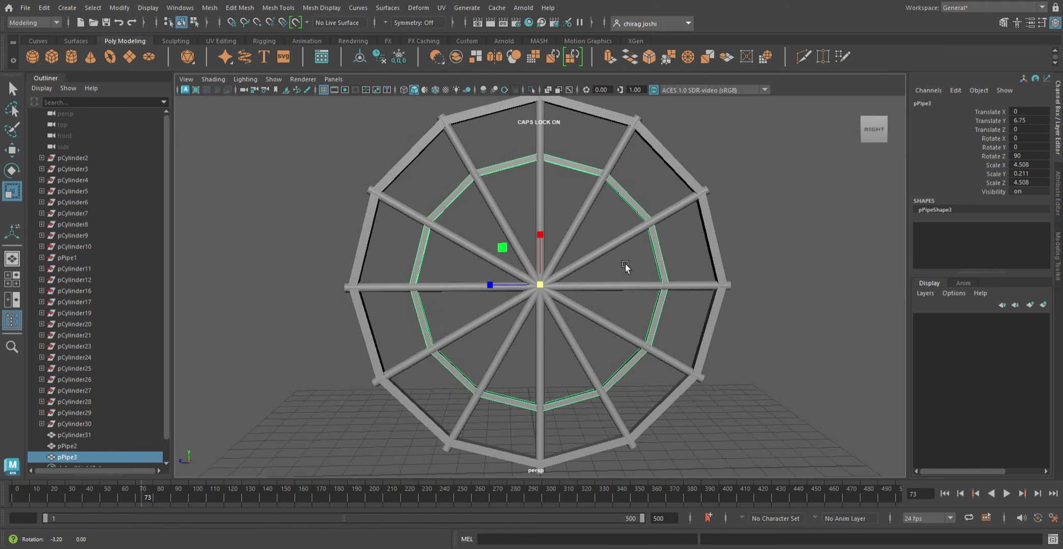
{"action": "left_click_drag", "start_coordinate": [625, 264], "coordinate": [735, 265], "text": "alt"}
{"action": "left_click_drag", "start_coordinate": [448, 112], "coordinate": [659, 372]}
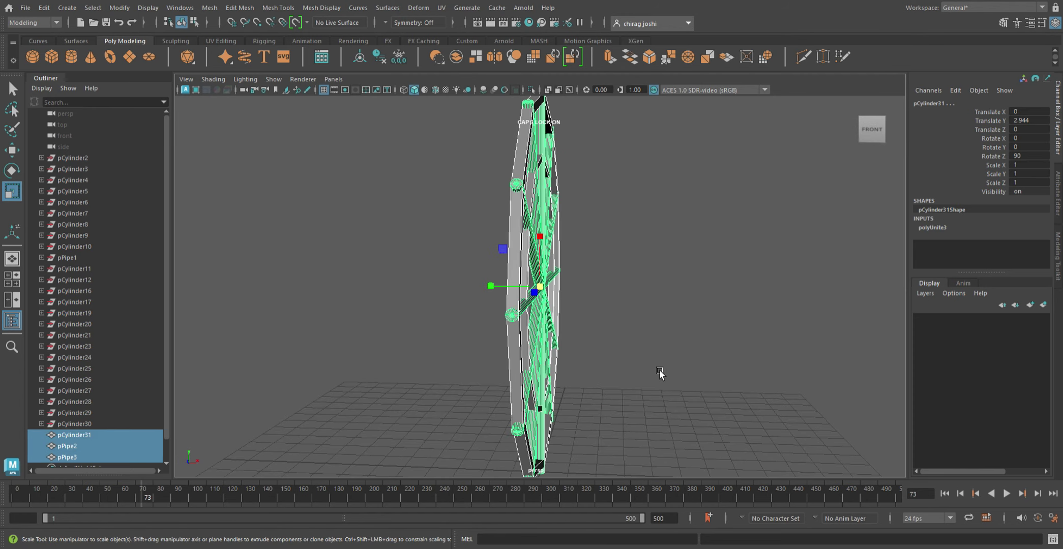
- Combine the spokes, rim and inner ring into one wheel mesh
{"action": "left_click", "coordinate": [207, 9]}
{"action": "left_click", "coordinate": [224, 41]}
{"action": "key", "text": "w"}
{"action": "mouse_move", "coordinate": [723, 220]}
{"action": "left_mouse_down", "text": "alt"}
{"action": "mouse_move", "coordinate": [577, 291]}
{"action": "mouse_move", "coordinate": [409, 264]}
{"action": "left_mouse_up", "text": "alt"}
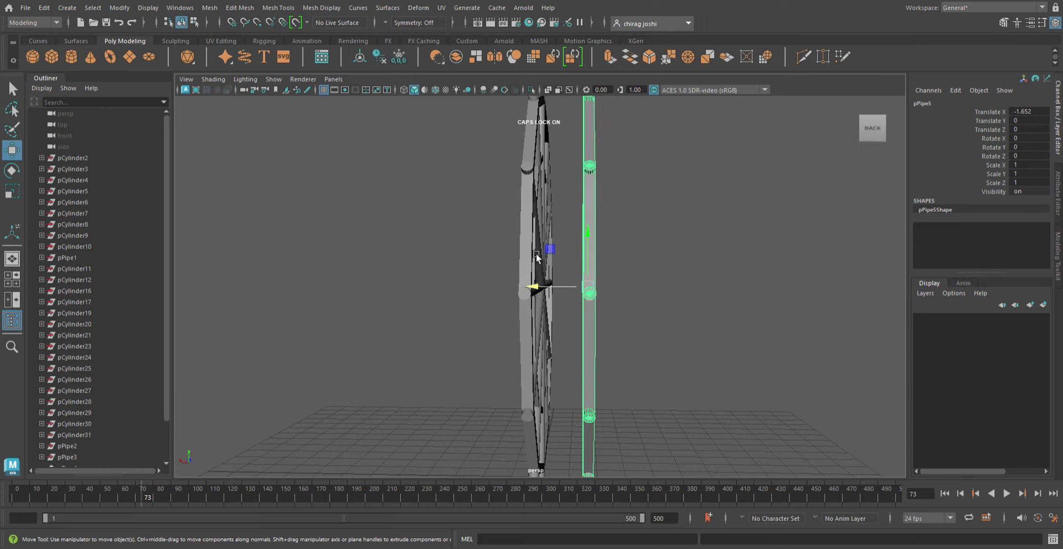
- Combine both wheel faces into pPipe6 and add a new cylinder, pCylinder32
{"action": "left_click", "coordinate": [536, 257], "text": "shift"}
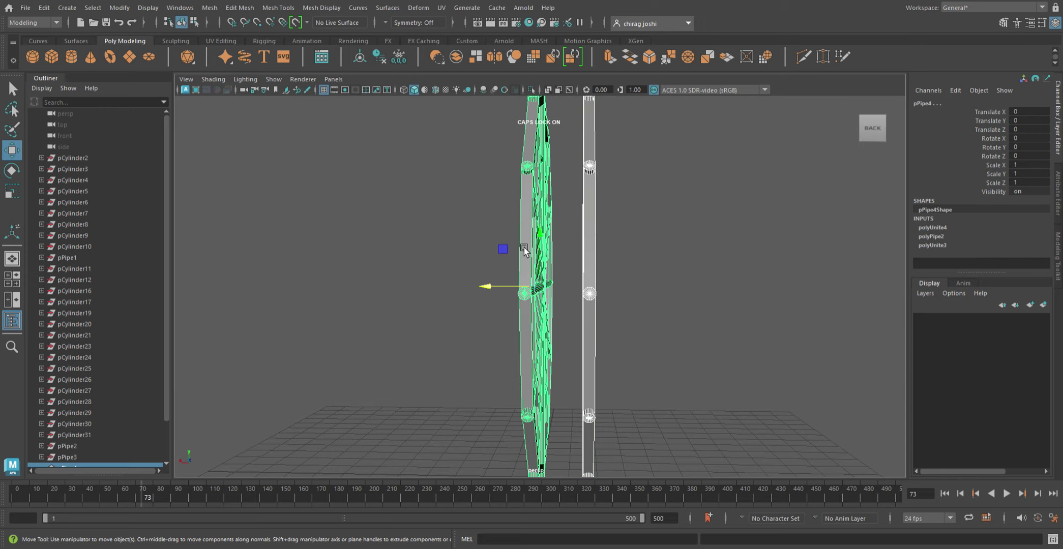
{"action": "left_click", "coordinate": [248, 58]}
{"action": "left_click_drag", "start_coordinate": [415, 152], "coordinate": [543, 218], "text": "alt"}
{"action": "left_click_drag", "start_coordinate": [738, 206], "coordinate": [490, 150], "text": "alt"}
{"action": "left_click", "coordinate": [490, 150]}
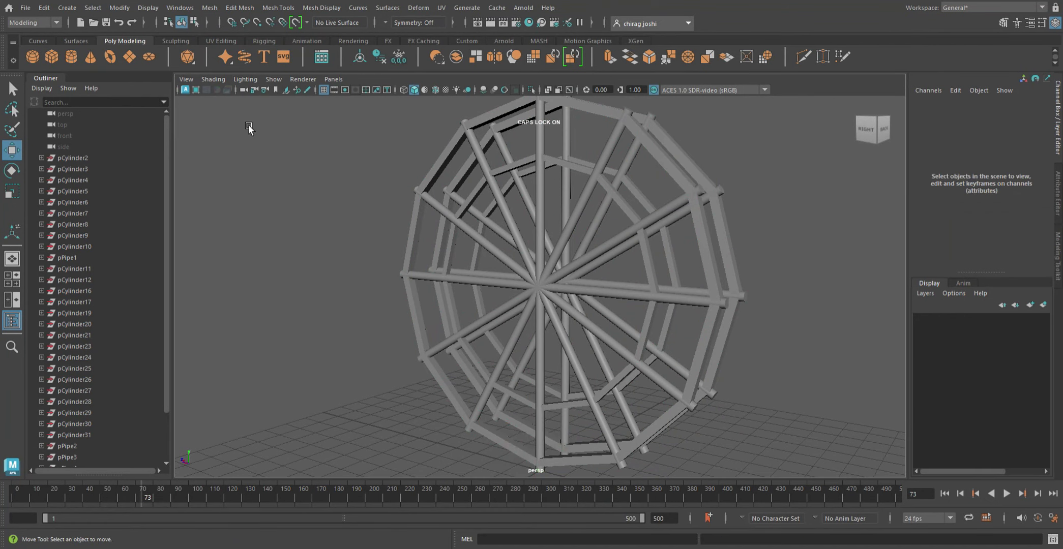
{"action": "left_click", "coordinate": [71, 56]}
- Rotate pCylinder32 90° on Z and raise it to the hub at Y 6.84
{"action": "left_click", "coordinate": [1030, 156]}
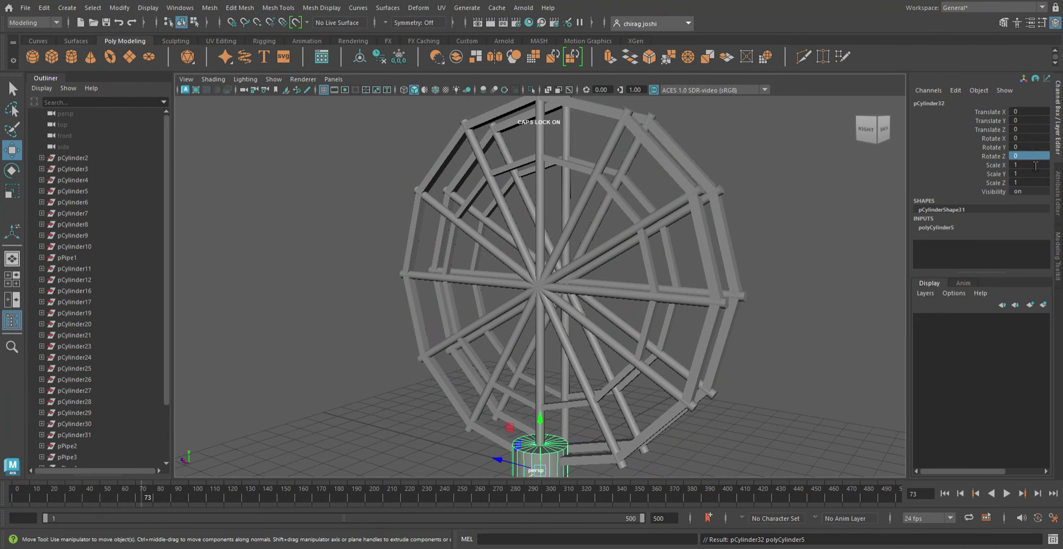
{"action": "type", "text": "90"}
{"action": "key", "text": "Return"}
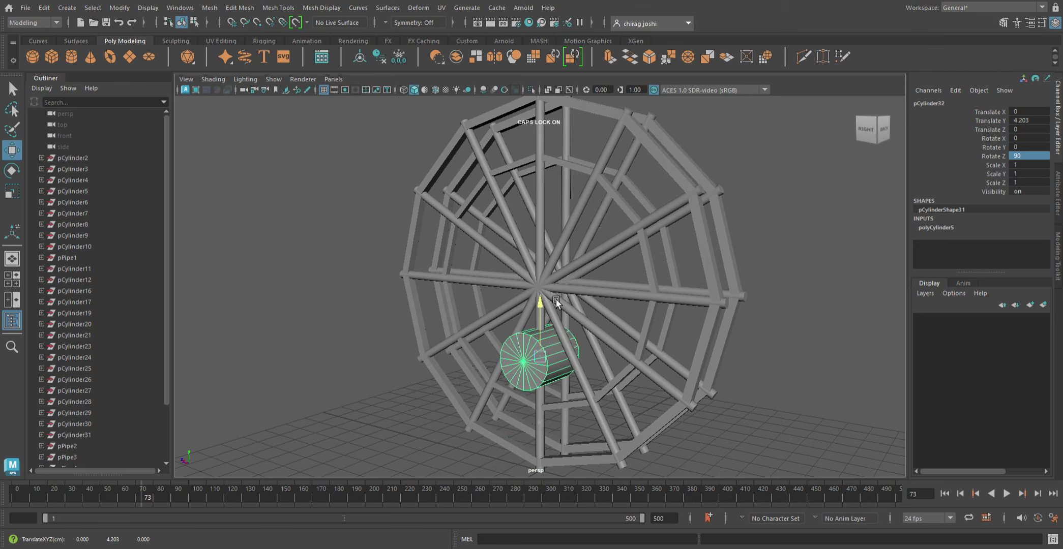
{"action": "left_click_drag", "start_coordinate": [541, 431], "coordinate": [540, 278]}
{"action": "key", "text": "space"}
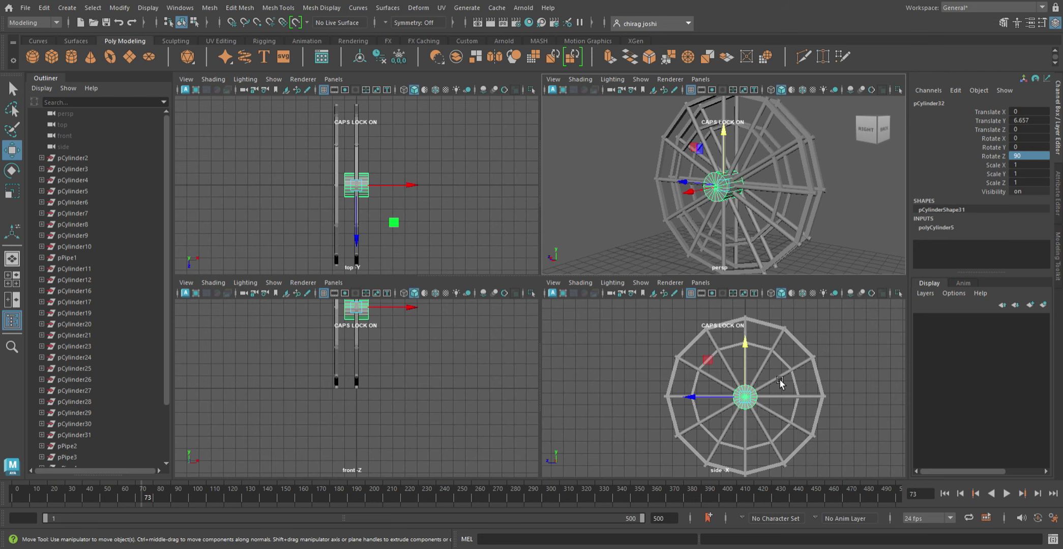
{"action": "middle_click_drag", "start_coordinate": [759, 383], "coordinate": [755, 387]}
{"action": "key", "text": "space"}
- Shrink and lengthen the hub cylinder, shifting it between the two wheel faces
{"action": "key", "text": "r"}
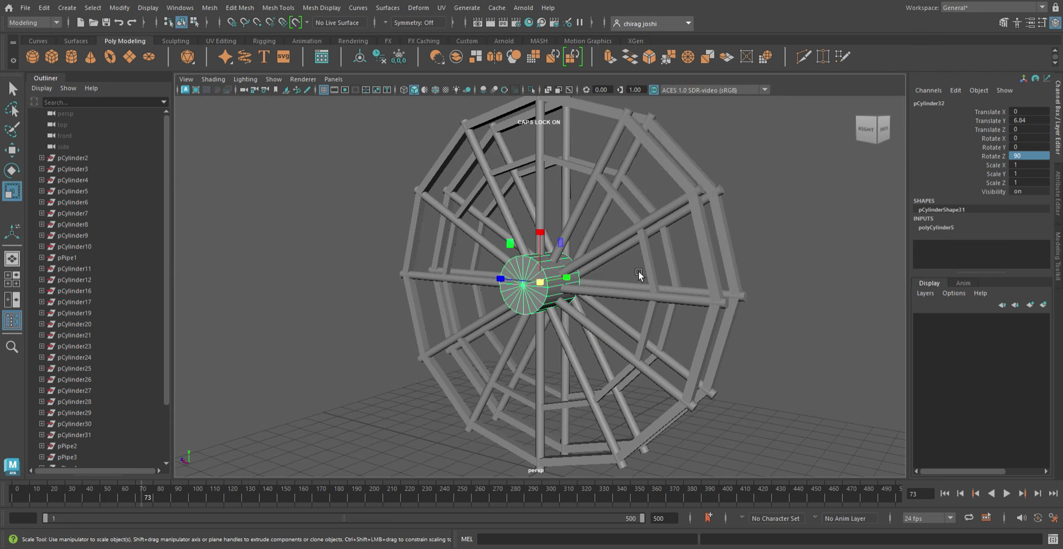
{"action": "middle_click_drag", "start_coordinate": [553, 287], "coordinate": [539, 290]}
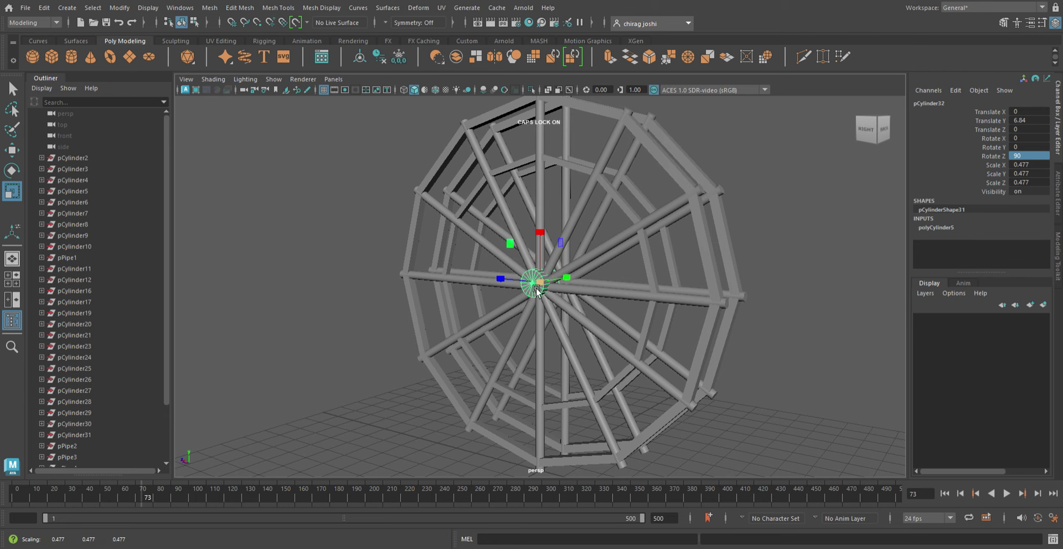
{"action": "left_click_drag", "start_coordinate": [568, 279], "coordinate": [616, 277]}
{"action": "key", "text": "w"}
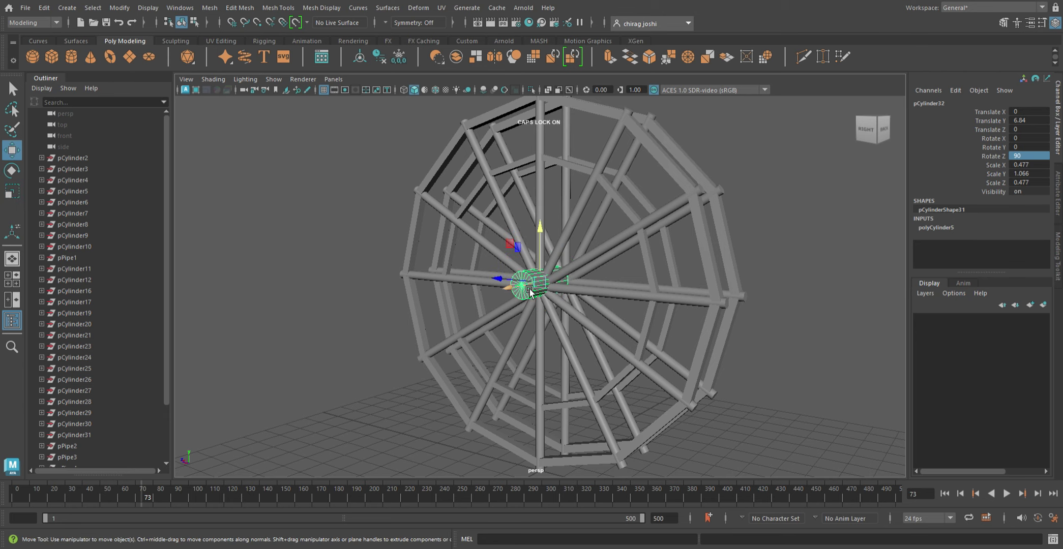
{"action": "left_click_drag", "start_coordinate": [530, 292], "coordinate": [537, 287]}
{"action": "key", "text": "r"}
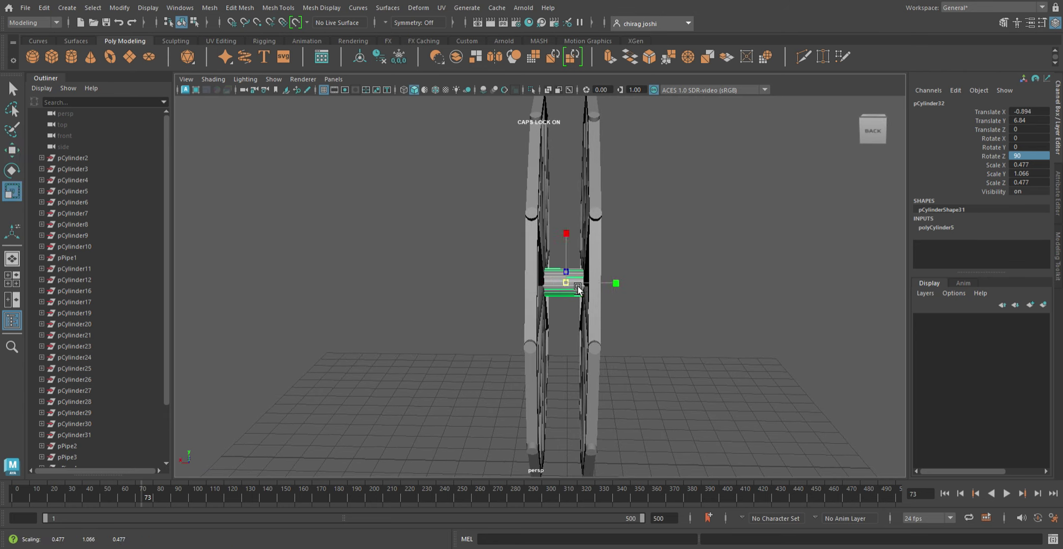
{"action": "left_click_drag", "start_coordinate": [633, 286], "coordinate": [645, 285]}
- Nudge the axle along its axis and stretch it to 1.776 lengthwise
{"action": "key", "text": "w"}
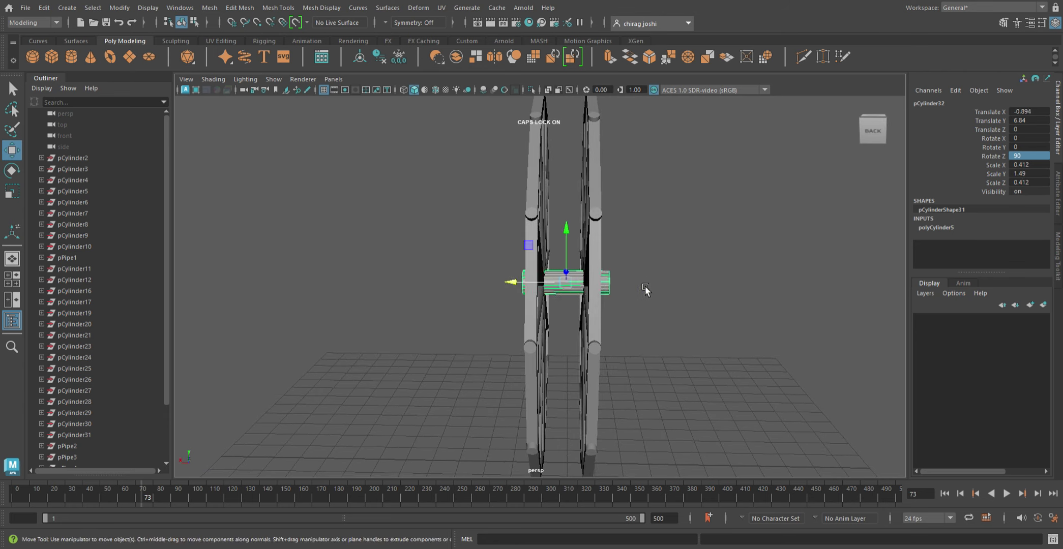
{"action": "mouse_move", "coordinate": [564, 287]}
{"action": "left_mouse_down"}
{"action": "mouse_move", "coordinate": [717, 304]}
{"action": "mouse_move", "coordinate": [578, 300]}
{"action": "left_mouse_up"}
{"action": "key", "text": "r"}
{"action": "left_click_drag", "start_coordinate": [520, 280], "coordinate": [507, 276]}
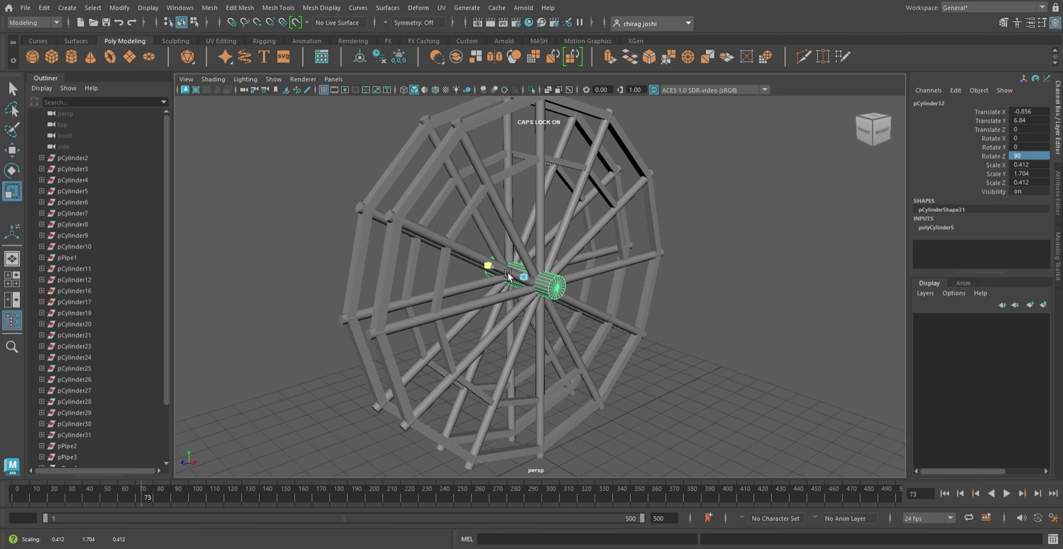
{"action": "left_click_drag", "start_coordinate": [587, 277], "coordinate": [693, 292], "text": "alt"}
{"action": "scroll", "coordinate": [595, 289], "scroll_direction": "up", "scroll_amount": 2}
{"action": "scroll", "coordinate": [602, 290], "scroll_direction": "up", "scroll_amount": 4}
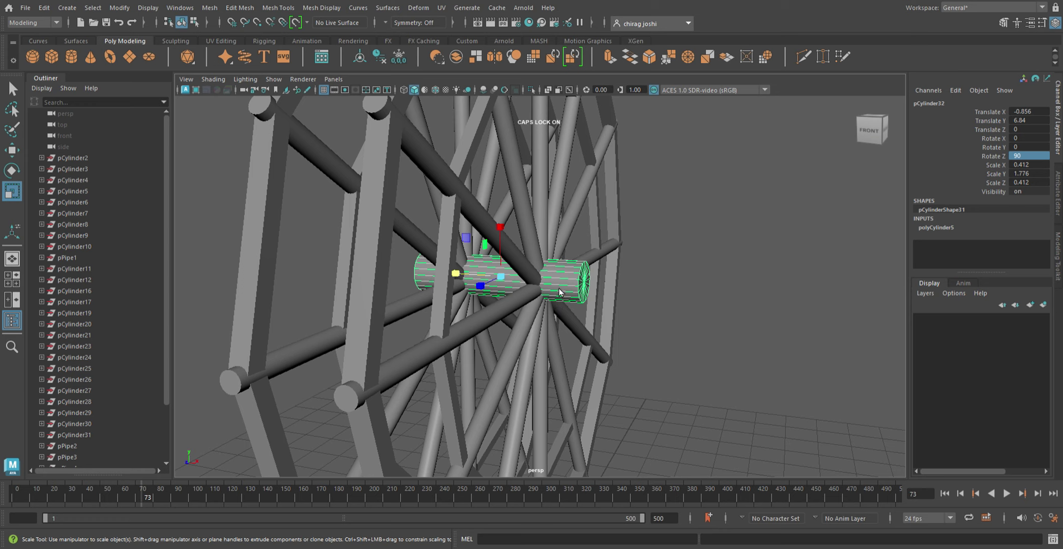
{"action": "right_click_drag", "start_coordinate": [559, 290], "coordinate": [564, 294], "text": "shift"}
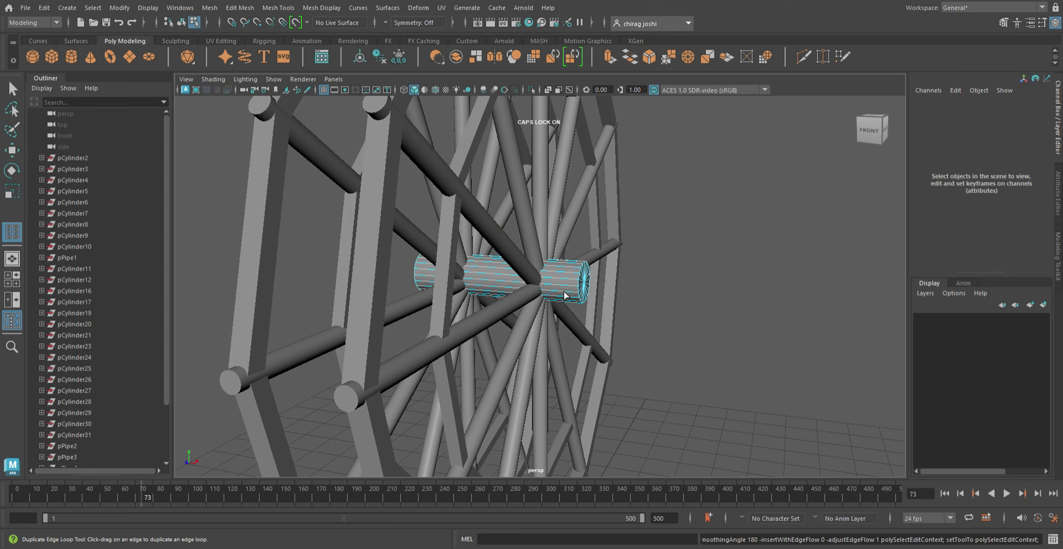
- Undo the stray duplicated edge loop on the hub cylinder
{"action": "left_click", "coordinate": [564, 292]}
{"action": "key", "text": "ctrl+z"}
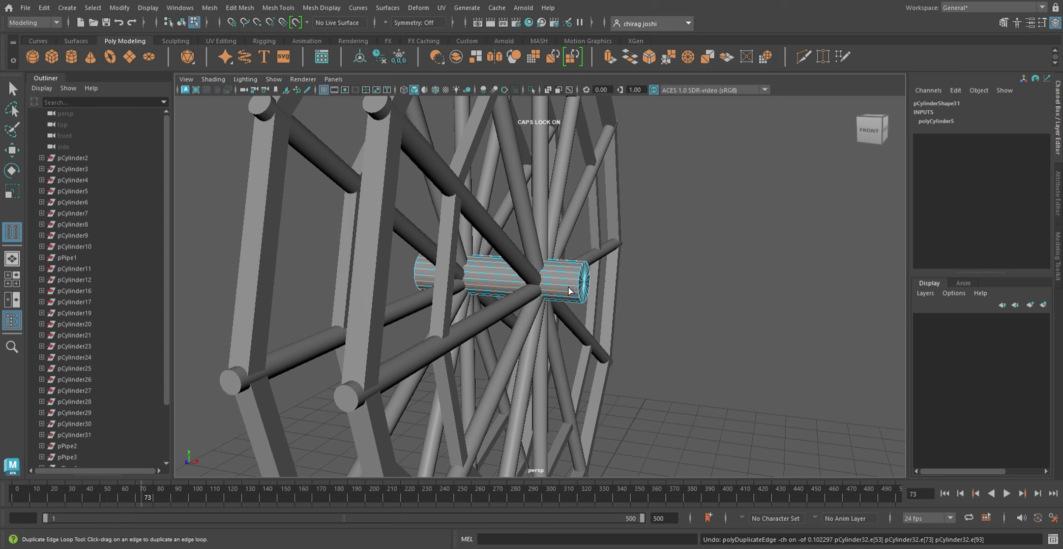
{"action": "key", "text": "ctrl+z"}
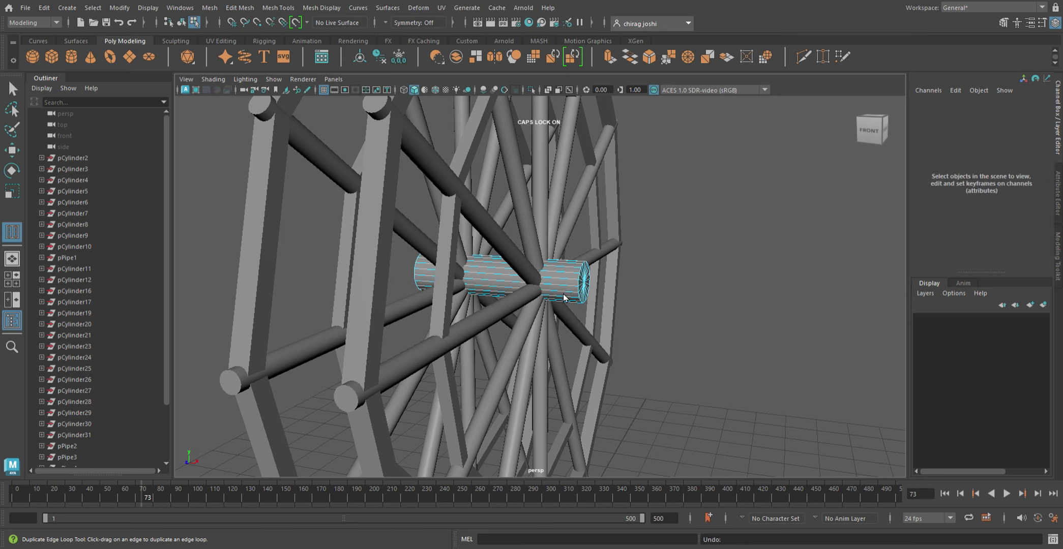
{"action": "key", "text": "w"}
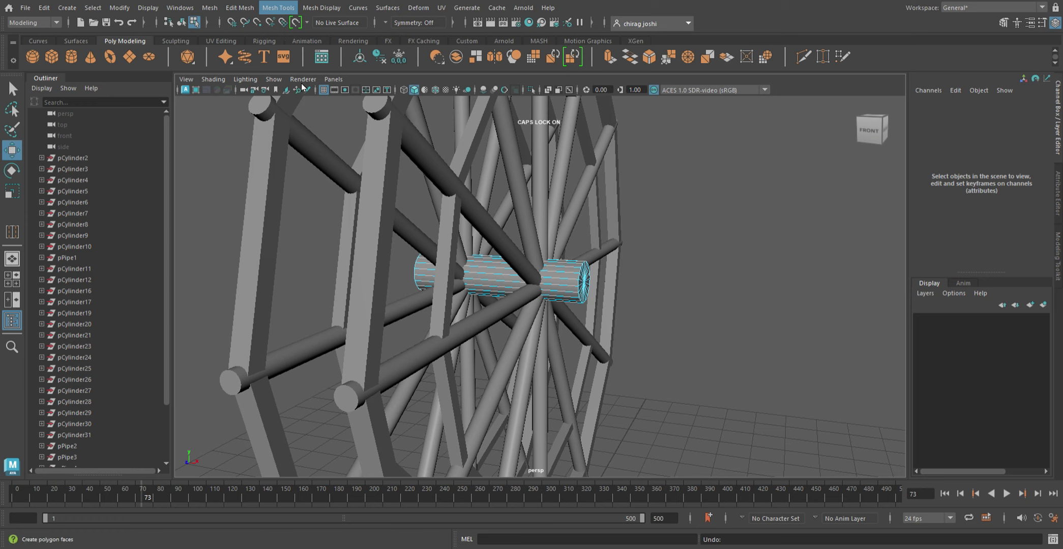
- Insert four edge loops along the axle cylinder with Insert Edge Loop
{"action": "left_click", "coordinate": [308, 96]}
{"action": "left_click", "coordinate": [568, 300]}
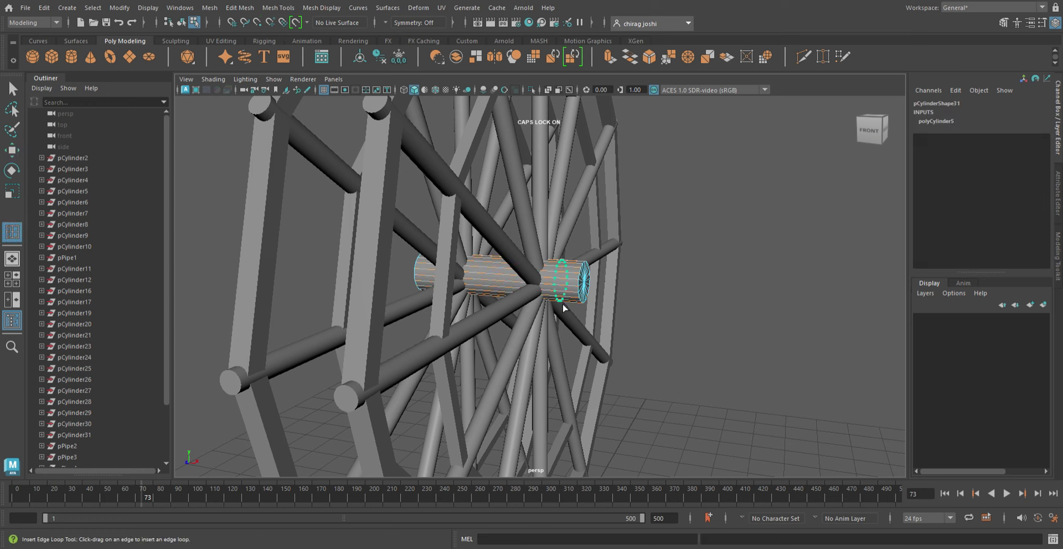
{"action": "left_click_drag", "start_coordinate": [561, 307], "coordinate": [562, 307]}
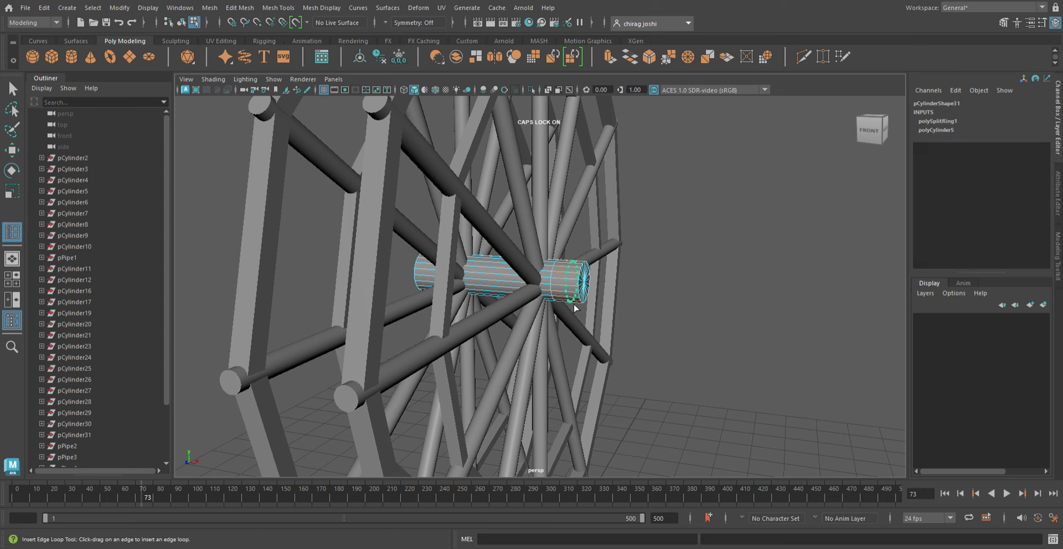
{"action": "left_click", "coordinate": [574, 304]}
{"action": "left_click_drag", "start_coordinate": [610, 247], "coordinate": [429, 320], "text": "alt"}
{"action": "left_click", "coordinate": [429, 312]}
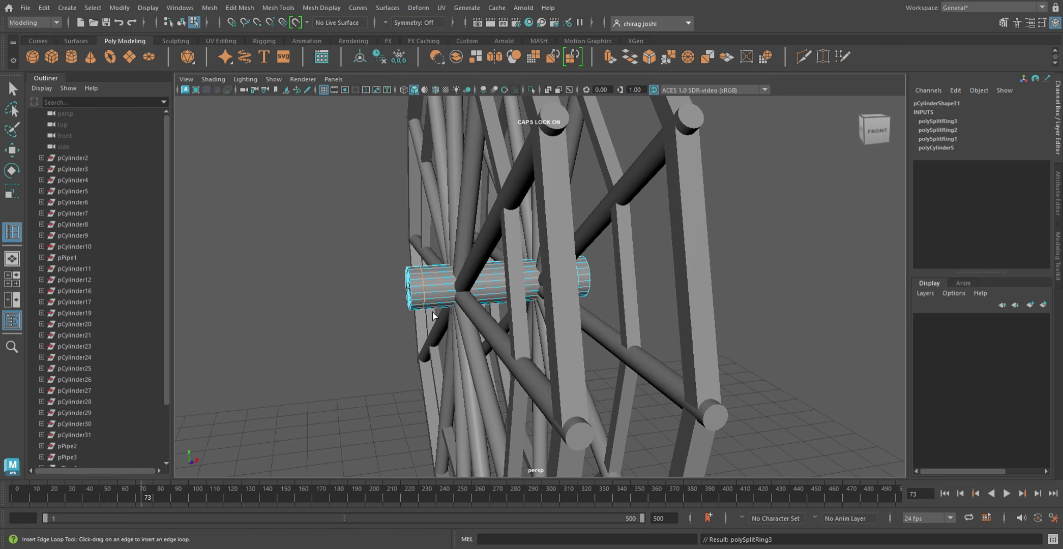
{"action": "left_click", "coordinate": [446, 313]}
- Orbit around the wheel and select a band of faces on the axle
{"action": "key", "text": "w"}
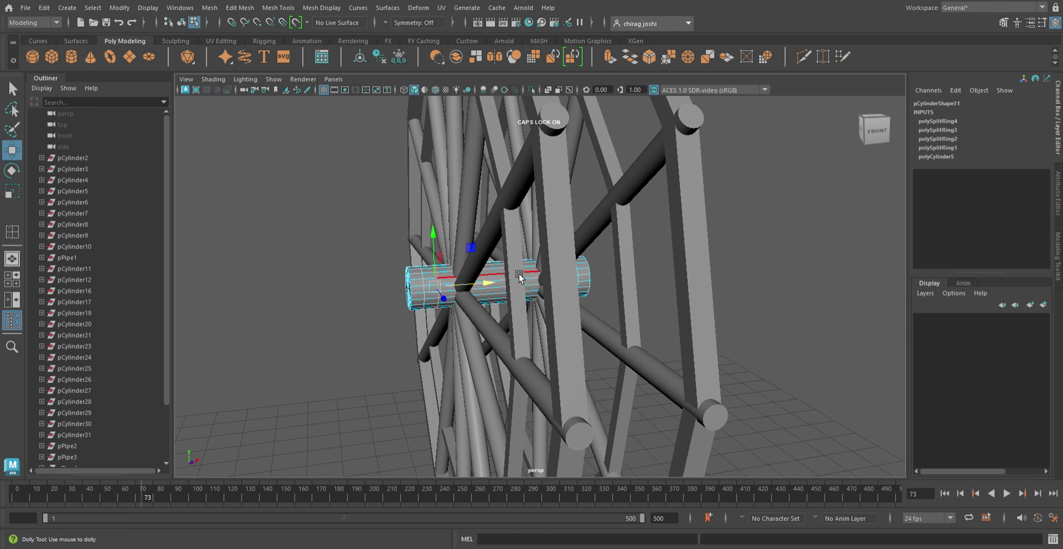
{"action": "left_click_drag", "start_coordinate": [512, 246], "coordinate": [698, 265], "text": "alt"}
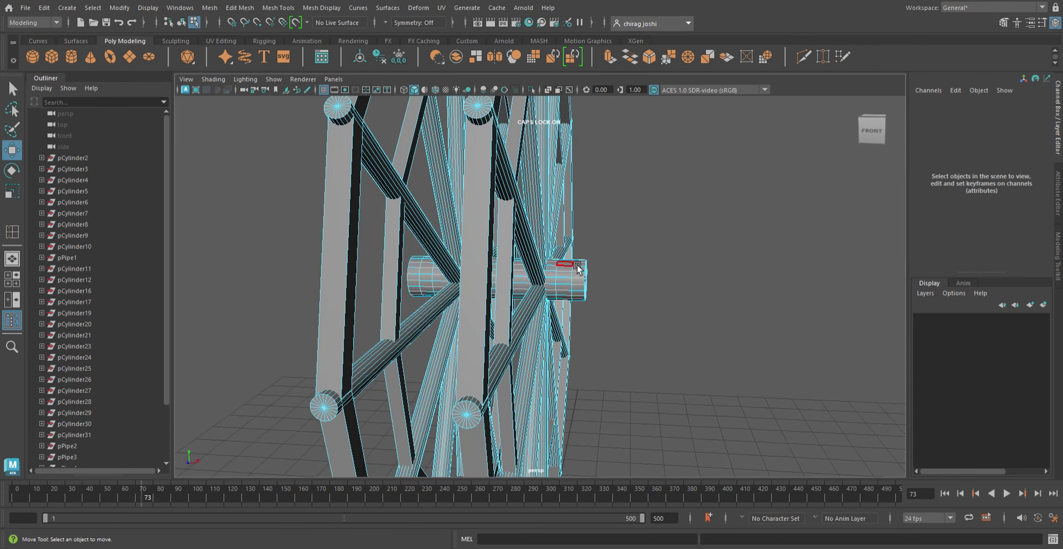
{"action": "mouse_move", "coordinate": [631, 270]}
{"action": "left_mouse_down", "text": "alt"}
{"action": "mouse_move", "coordinate": [640, 271]}
{"action": "mouse_move", "coordinate": [451, 264]}
{"action": "left_mouse_up", "text": "alt"}
{"action": "left_click", "coordinate": [577, 313]}
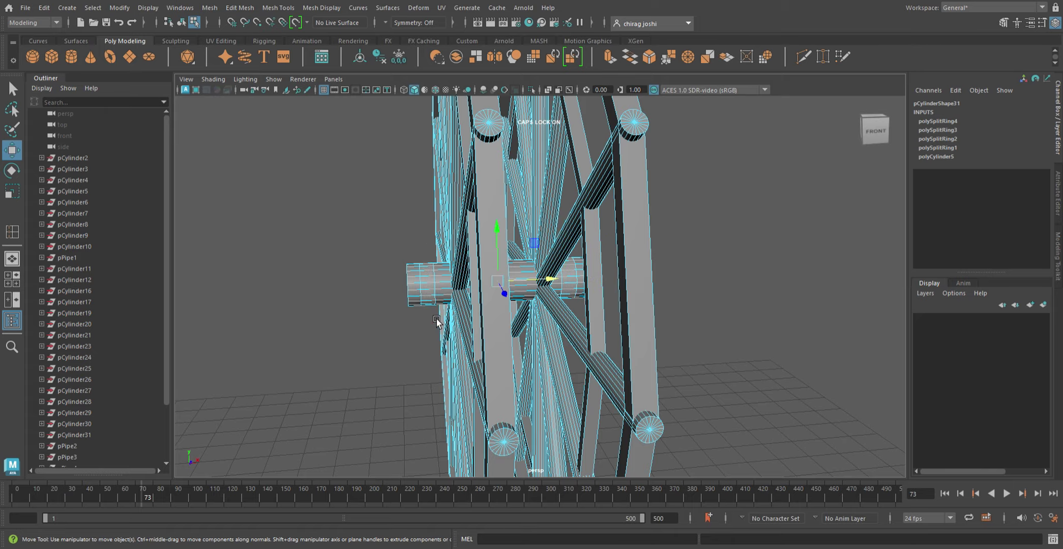
{"action": "mouse_move", "coordinate": [438, 320]}
{"action": "left_mouse_down", "text": "alt"}
{"action": "mouse_move", "coordinate": [331, 308]}
{"action": "mouse_move", "coordinate": [352, 305]}
{"action": "left_mouse_up", "text": "alt"}
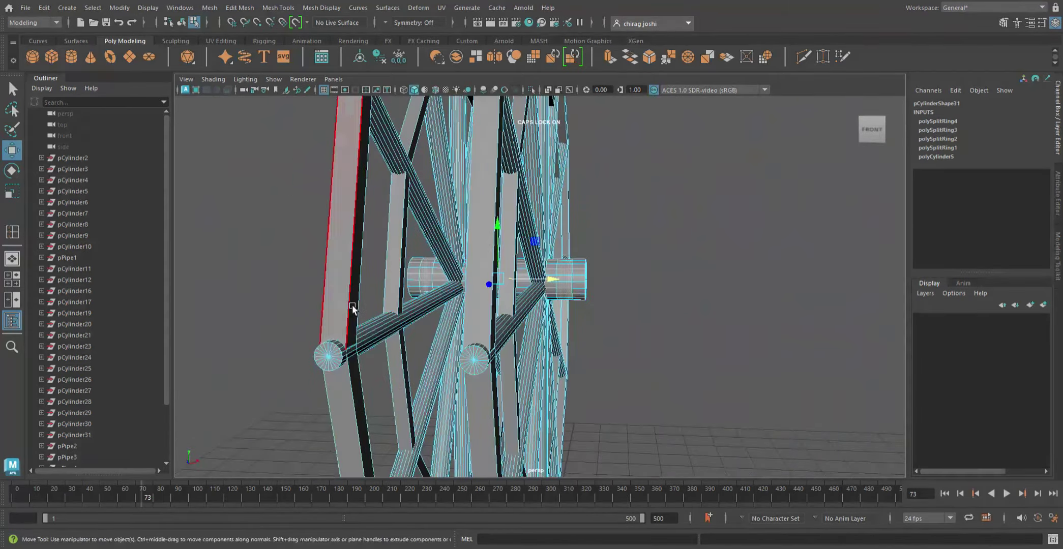
- Extrude the selected axle bands outward with thickness 0.05 into raised collars, then deselect
{"action": "key", "text": "ctrl+e"}
{"action": "mouse_move", "coordinate": [564, 305]}
{"action": "left_mouse_down", "text": "alt"}
{"action": "mouse_move", "coordinate": [597, 312]}
{"action": "mouse_move", "coordinate": [605, 296]}
{"action": "left_mouse_up", "text": "alt"}
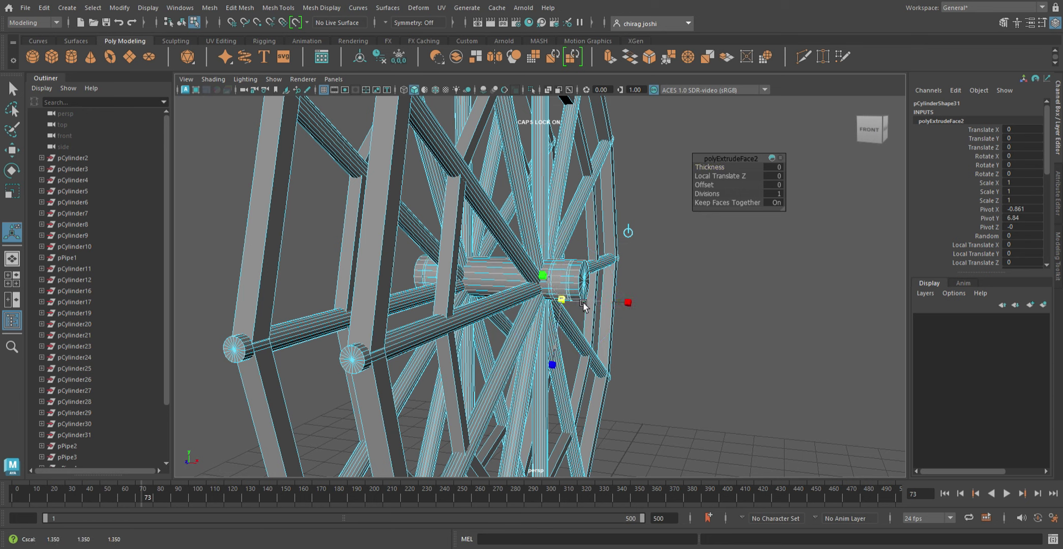
{"action": "left_click", "coordinate": [786, 170]}
{"action": "type", "text": ".05"}
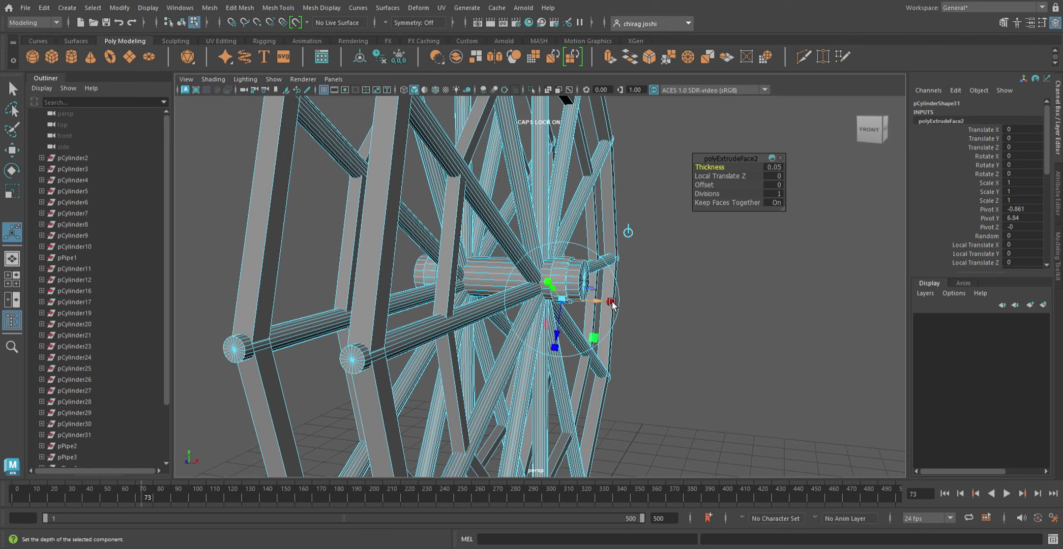
{"action": "mouse_move", "coordinate": [601, 303]}
{"action": "left_mouse_down", "text": "alt"}
{"action": "mouse_move", "coordinate": [529, 294]}
{"action": "mouse_move", "coordinate": [695, 292]}
{"action": "mouse_move", "coordinate": [673, 285]}
{"action": "left_mouse_up", "text": "alt"}
{"action": "left_click", "coordinate": [740, 268]}
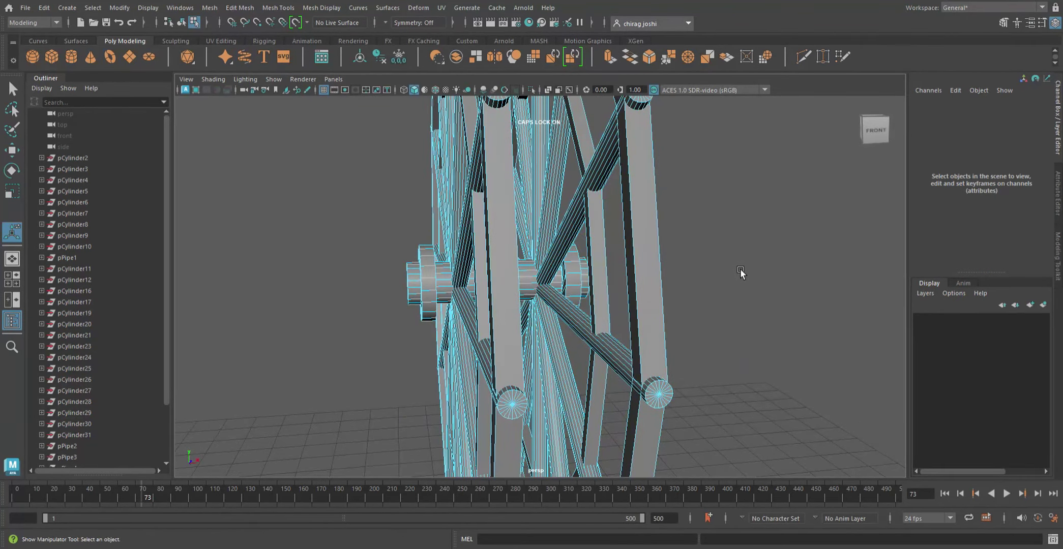
- Zoom out and orbit to an oblique view framing the whole Ferris wheel
{"action": "key", "text": "q"}
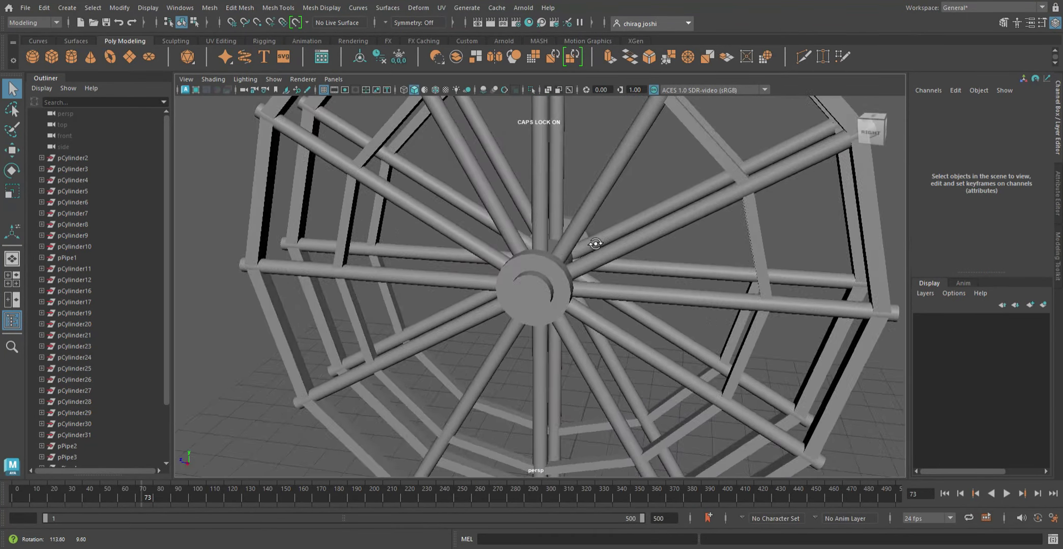
{"action": "mouse_move", "coordinate": [733, 228]}
{"action": "left_mouse_down", "text": "alt"}
{"action": "mouse_move", "coordinate": [603, 211]}
{"action": "mouse_move", "coordinate": [651, 293]}
{"action": "mouse_move", "coordinate": [695, 308]}
{"action": "mouse_move", "coordinate": [507, 289]}
{"action": "mouse_move", "coordinate": [562, 367]}
{"action": "mouse_move", "coordinate": [622, 293]}
{"action": "mouse_move", "coordinate": [695, 317]}
{"action": "mouse_move", "coordinate": [646, 289]}
{"action": "left_mouse_up", "text": "alt"}
{"action": "right_click_drag", "start_coordinate": [646, 289], "coordinate": [607, 277], "text": "alt"}
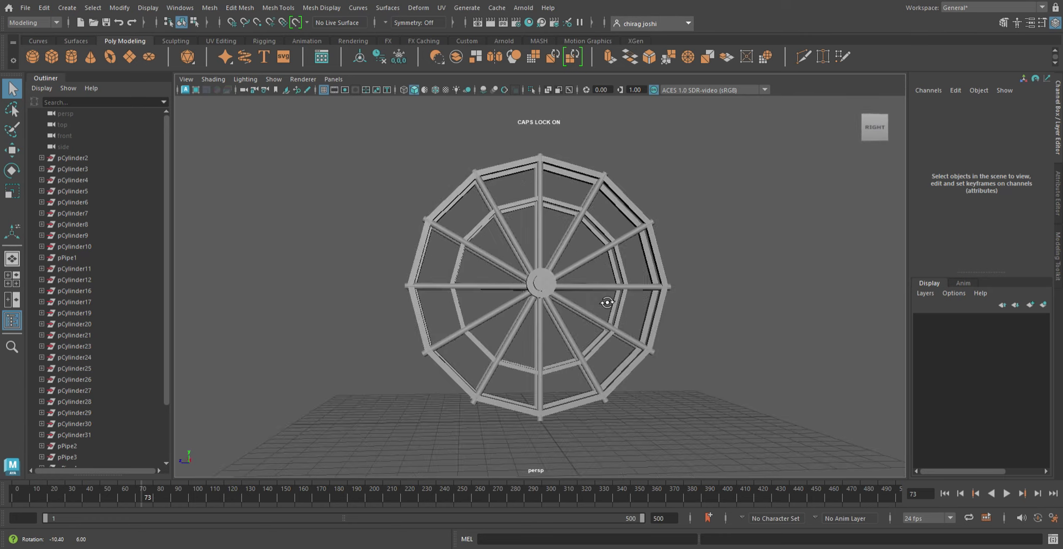
{"action": "left_click_drag", "start_coordinate": [607, 276], "coordinate": [634, 312], "text": "alt"}
- Create a new cylinder, raise it toward the wheel and rotate it about Z
{"action": "left_click", "coordinate": [71, 56]}
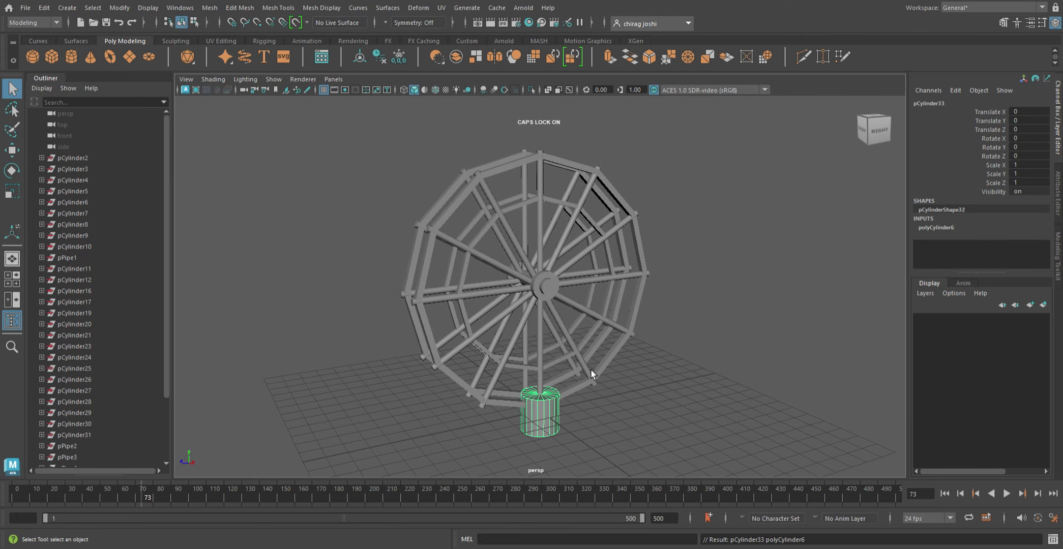
{"action": "key", "text": "w"}
{"action": "mouse_move", "coordinate": [557, 393]}
{"action": "left_mouse_down"}
{"action": "mouse_move", "coordinate": [555, 369]}
{"action": "mouse_move", "coordinate": [626, 309]}
{"action": "left_mouse_up"}
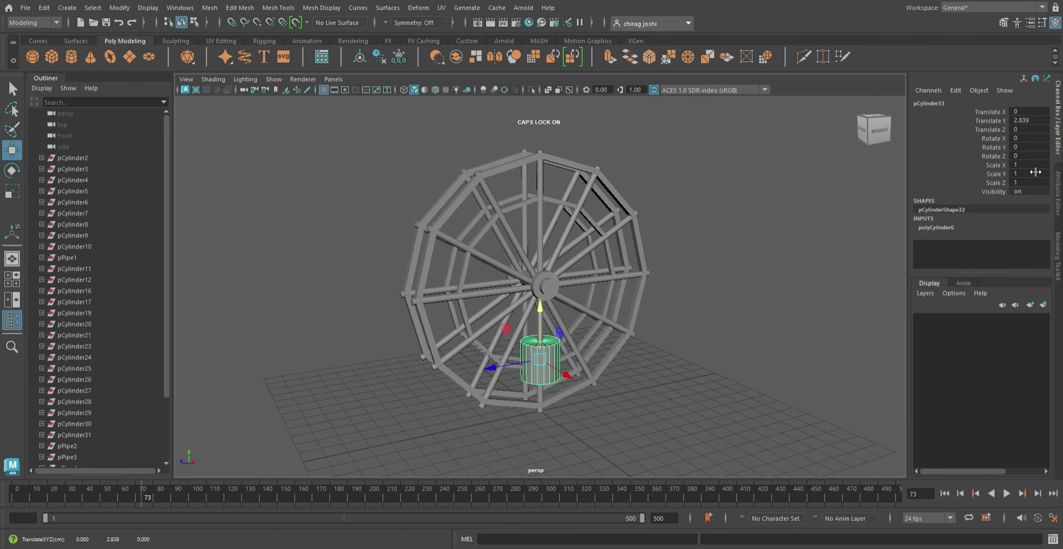
{"action": "type", "text": "90"}
{"action": "key", "text": "Return"}
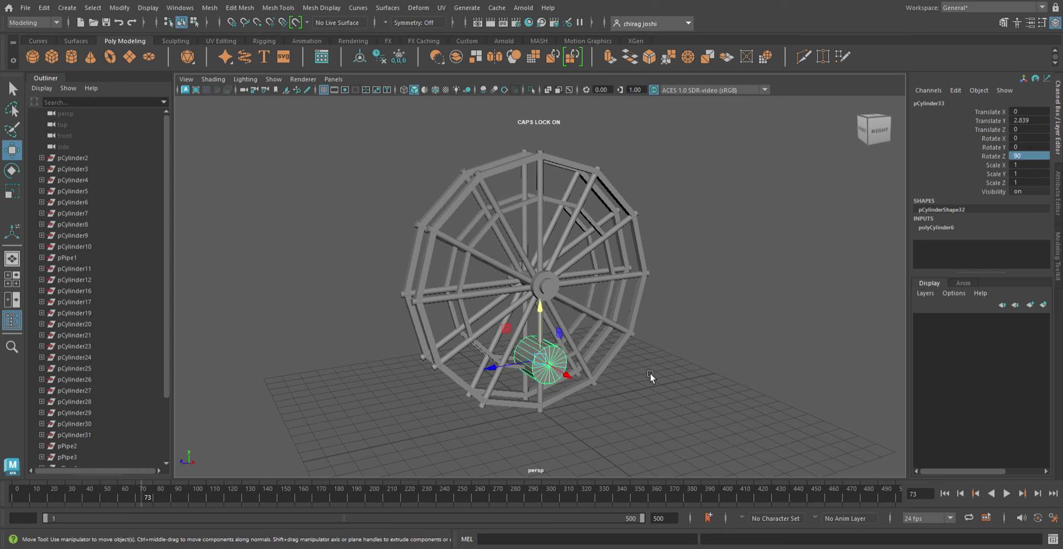
{"action": "key", "text": "e"}
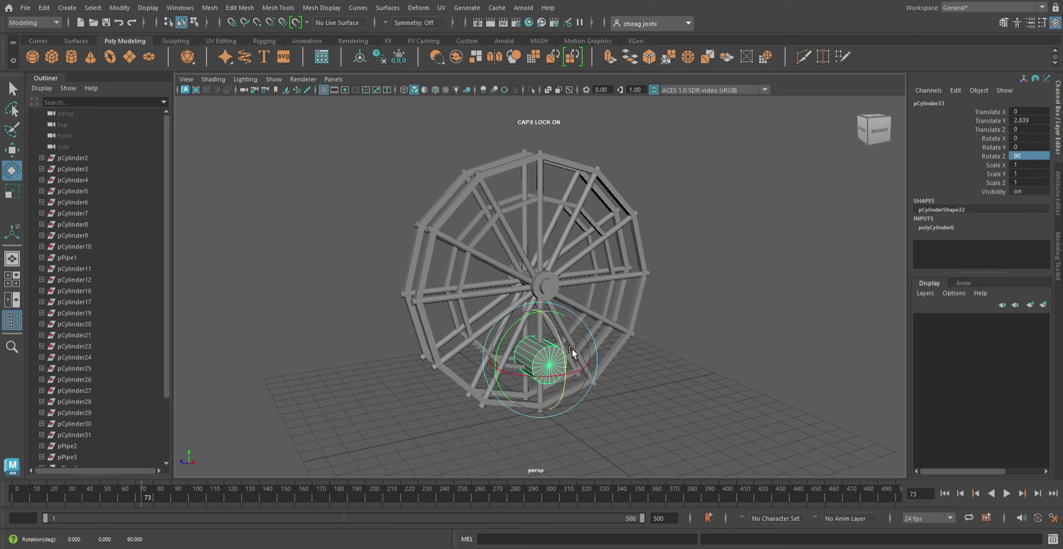
{"action": "left_click_drag", "start_coordinate": [571, 349], "coordinate": [544, 293]}
{"action": "type", "text": "180"}
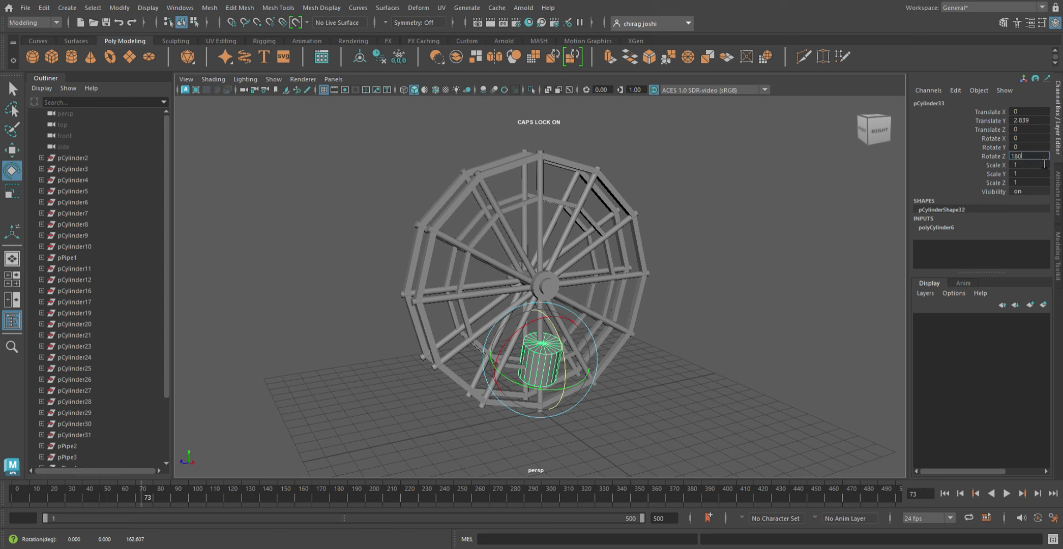
{"action": "key", "text": "Return"}
- Scale the cylinder and tilt it on X into a long slanted strut
{"action": "key", "text": "r"}
{"action": "mouse_move", "coordinate": [540, 360]}
{"action": "left_mouse_down"}
{"action": "mouse_move", "coordinate": [517, 385]}
{"action": "mouse_move", "coordinate": [607, 338]}
{"action": "left_mouse_up"}
{"action": "key", "text": "e"}
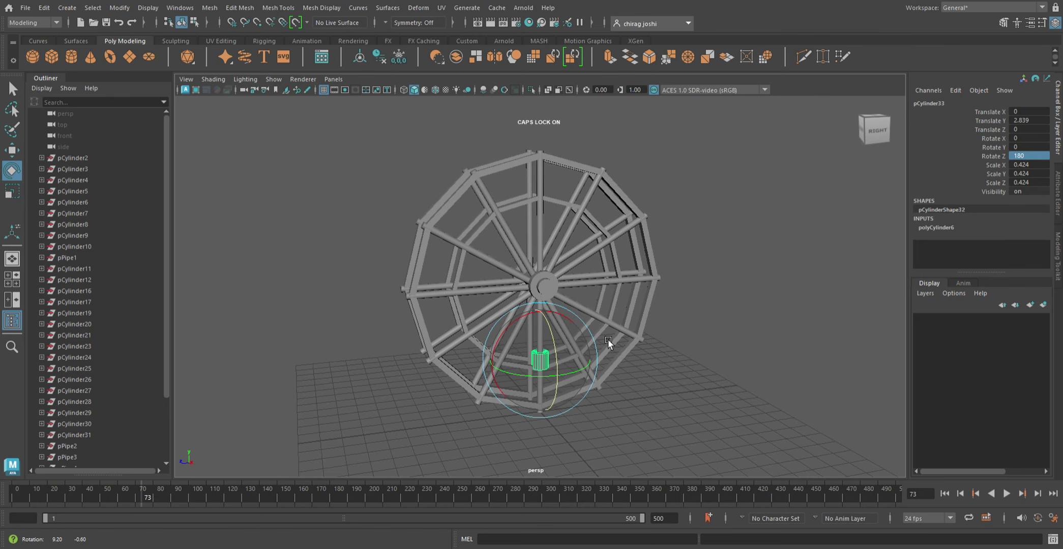
{"action": "left_click_drag", "start_coordinate": [526, 326], "coordinate": [546, 319]}
{"action": "key", "text": "w"}
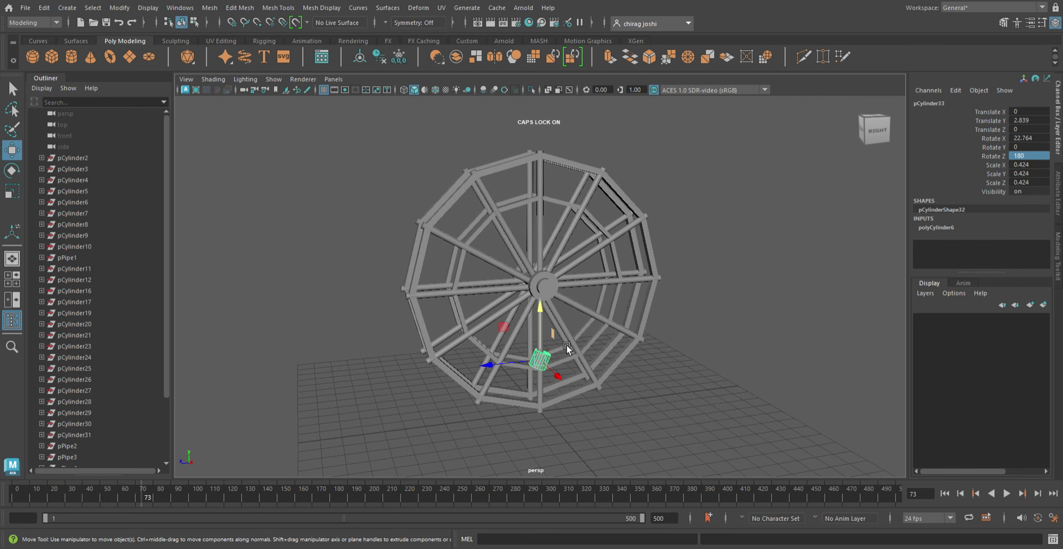
{"action": "key", "text": "r"}
{"action": "left_click_drag", "start_coordinate": [521, 405], "coordinate": [511, 483]}
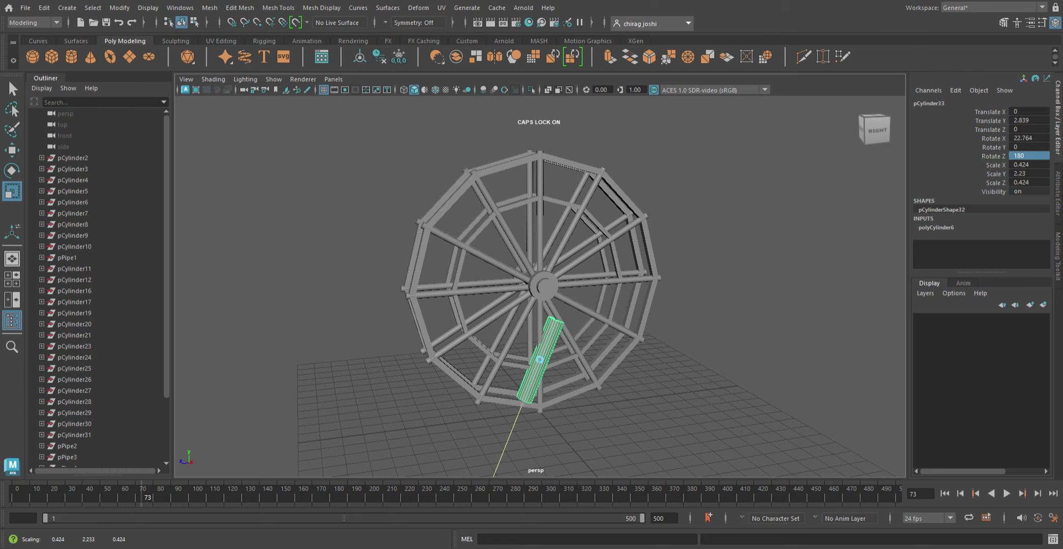
{"action": "mouse_move", "coordinate": [553, 359]}
{"action": "left_mouse_down"}
{"action": "mouse_move", "coordinate": [521, 397]}
{"action": "mouse_move", "coordinate": [521, 451]}
{"action": "mouse_move", "coordinate": [557, 435]}
{"action": "left_mouse_up"}
{"action": "key", "text": "e"}
{"action": "mouse_move", "coordinate": [586, 403]}
{"action": "left_mouse_down", "text": "alt"}
{"action": "mouse_move", "coordinate": [669, 397]}
{"action": "mouse_move", "coordinate": [614, 373]}
{"action": "mouse_move", "coordinate": [596, 386]}
{"action": "mouse_move", "coordinate": [619, 359]}
{"action": "mouse_move", "coordinate": [592, 359]}
{"action": "mouse_move", "coordinate": [659, 379]}
{"action": "mouse_move", "coordinate": [602, 379]}
{"action": "mouse_move", "coordinate": [655, 360]}
{"action": "mouse_move", "coordinate": [596, 360]}
{"action": "left_mouse_up", "text": "alt"}
- Position the strut under the hub by sliding it along X and Z and lowering it
{"action": "key", "text": "w"}
{"action": "left_click_drag", "start_coordinate": [542, 331], "coordinate": [543, 362]}
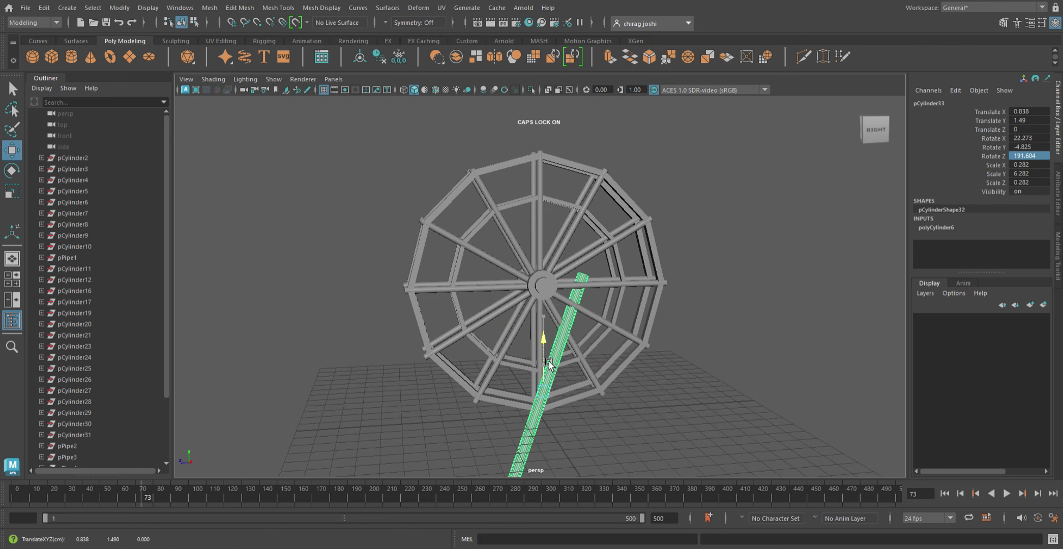
{"action": "mouse_move", "coordinate": [523, 402]}
{"action": "left_mouse_down"}
{"action": "mouse_move", "coordinate": [487, 410]}
{"action": "mouse_move", "coordinate": [642, 379]}
{"action": "mouse_move", "coordinate": [688, 383]}
{"action": "left_mouse_up"}
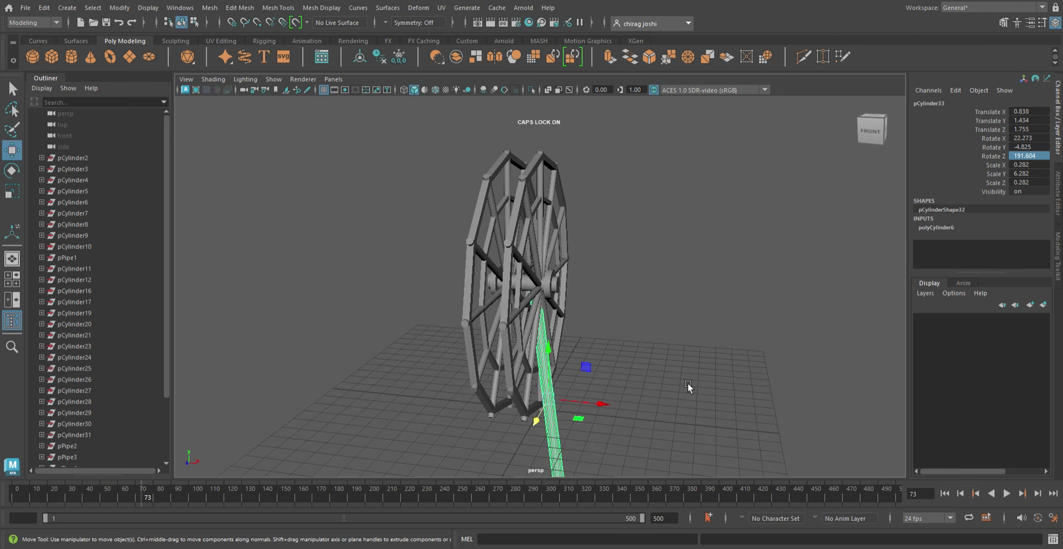
{"action": "mouse_move", "coordinate": [602, 411]}
{"action": "left_mouse_down"}
{"action": "mouse_move", "coordinate": [627, 411]}
{"action": "mouse_move", "coordinate": [568, 391]}
{"action": "left_mouse_up"}
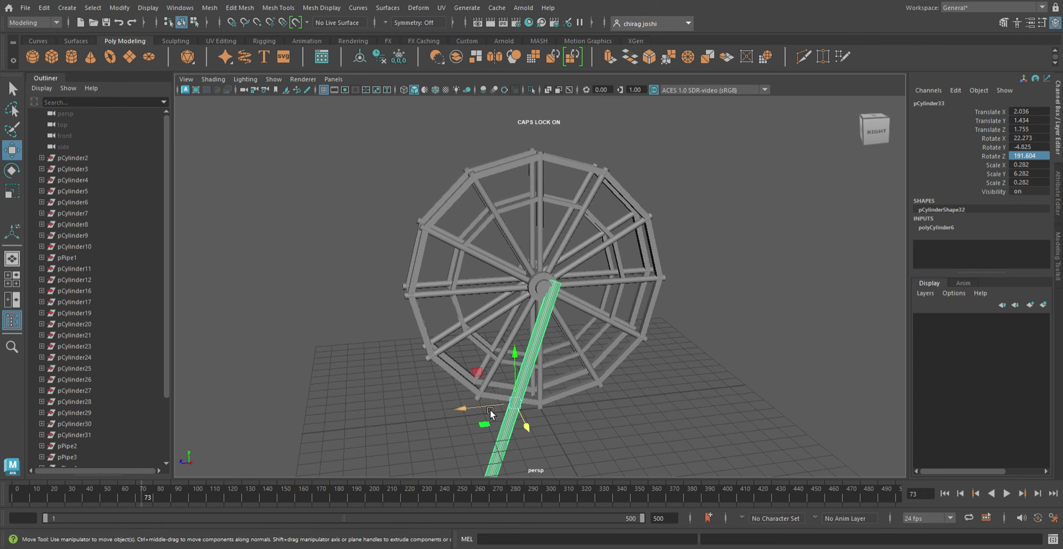
{"action": "mouse_move", "coordinate": [489, 409]}
{"action": "left_mouse_down"}
{"action": "mouse_move", "coordinate": [478, 415]}
{"action": "mouse_move", "coordinate": [645, 374]}
{"action": "left_mouse_up"}
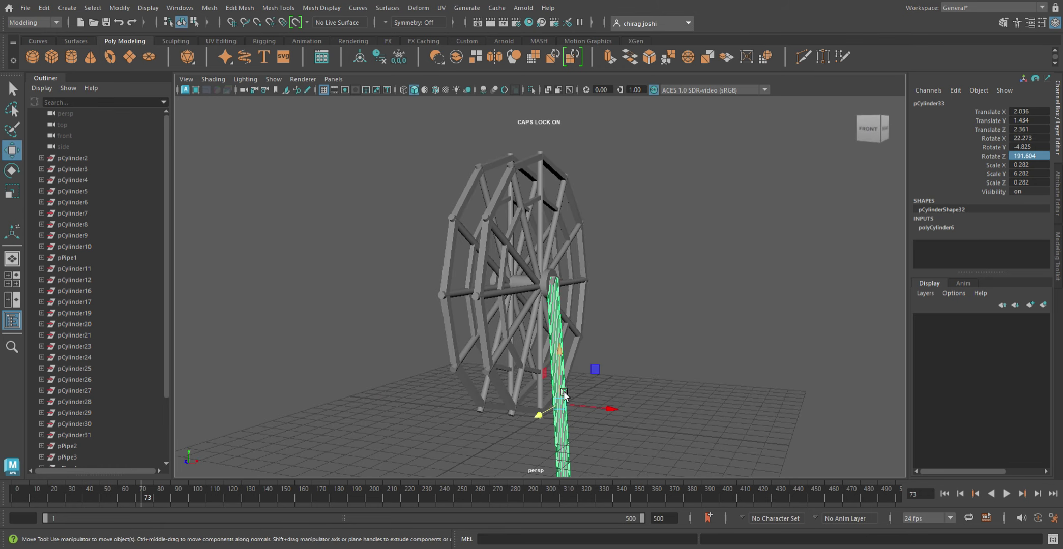
{"action": "left_click_drag", "start_coordinate": [571, 376], "coordinate": [569, 401]}
{"action": "left_click_drag", "start_coordinate": [618, 367], "coordinate": [551, 378], "text": "alt"}
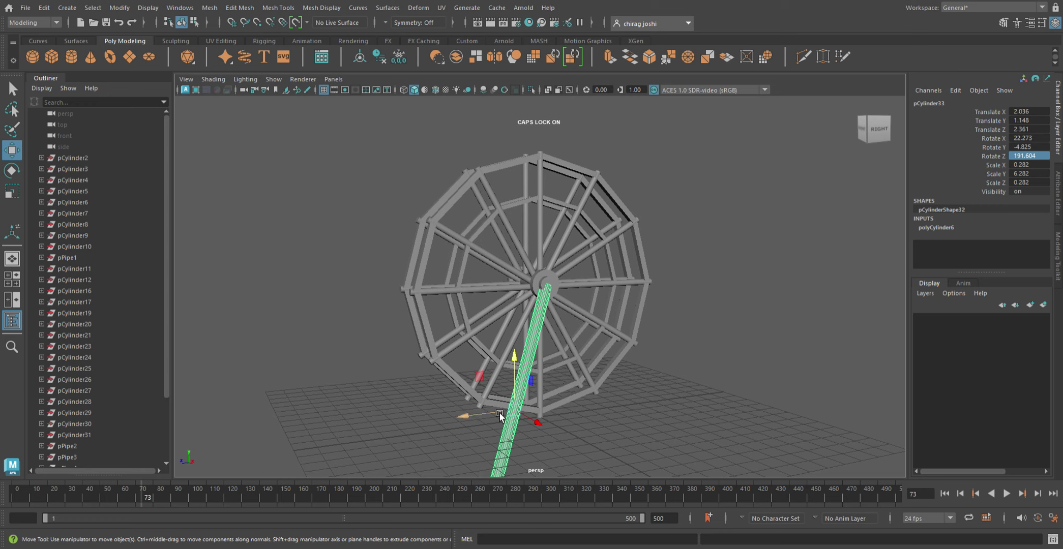
{"action": "mouse_move", "coordinate": [499, 413]}
{"action": "left_mouse_down"}
{"action": "mouse_move", "coordinate": [708, 377]}
{"action": "mouse_move", "coordinate": [569, 376]}
{"action": "left_mouse_up"}
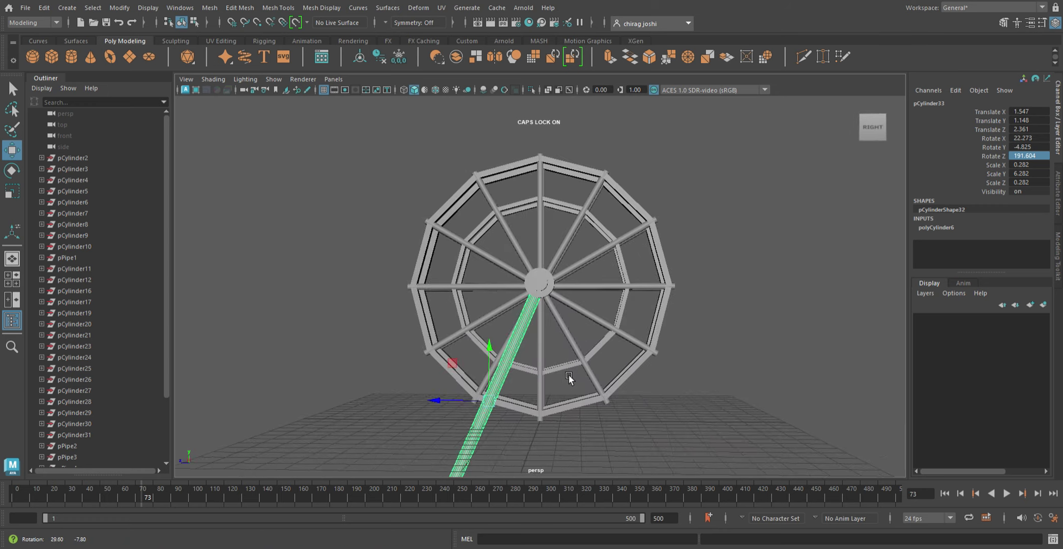
- Shorten the leg and raise it so it meets the wheel hub
{"action": "key", "text": "r"}
{"action": "left_click_drag", "start_coordinate": [482, 442], "coordinate": [489, 435]}
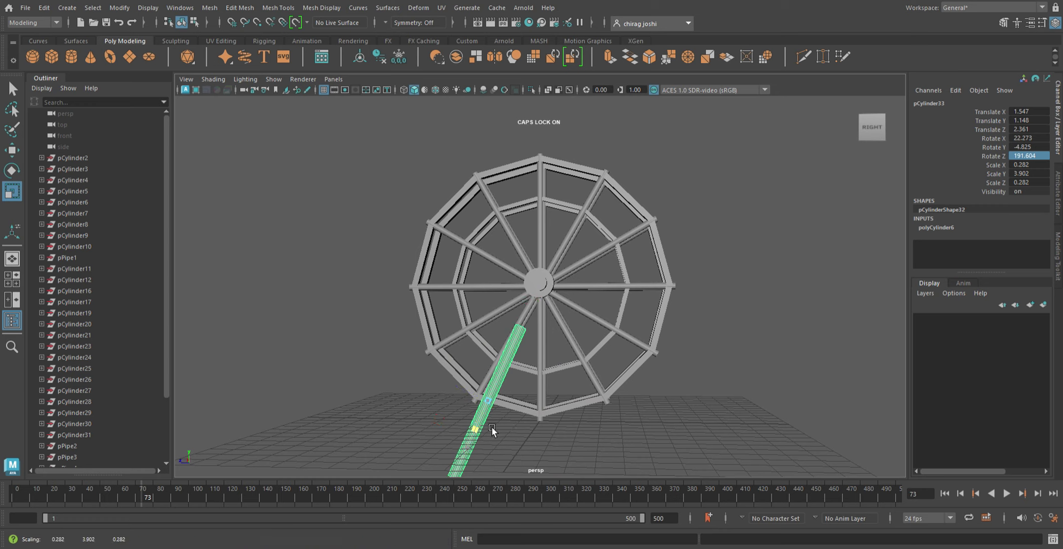
{"action": "key", "text": "w"}
{"action": "mouse_move", "coordinate": [502, 402]}
{"action": "left_mouse_down"}
{"action": "mouse_move", "coordinate": [501, 376]}
{"action": "mouse_move", "coordinate": [466, 384]}
{"action": "mouse_move", "coordinate": [682, 367]}
{"action": "mouse_move", "coordinate": [624, 394]}
{"action": "mouse_move", "coordinate": [524, 368]}
{"action": "mouse_move", "coordinate": [638, 365]}
{"action": "mouse_move", "coordinate": [512, 370]}
{"action": "mouse_move", "coordinate": [511, 382]}
{"action": "left_mouse_up"}
- Duplicate the leg, tilt it -24.251° on X and move it to Z -2.16
{"action": "key", "text": "ctrl+d"}
{"action": "key", "text": "e"}
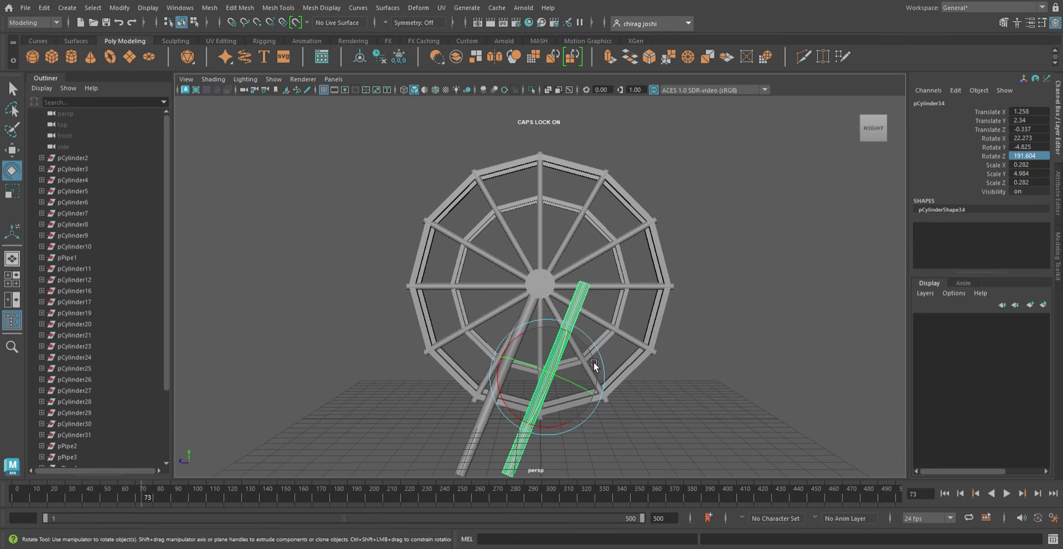
{"action": "mouse_move", "coordinate": [593, 362]}
{"action": "left_mouse_down", "text": "alt"}
{"action": "mouse_move", "coordinate": [607, 382]}
{"action": "mouse_move", "coordinate": [552, 348]}
{"action": "mouse_move", "coordinate": [510, 352]}
{"action": "left_mouse_up", "text": "alt"}
{"action": "key", "text": "ctrl+z"}
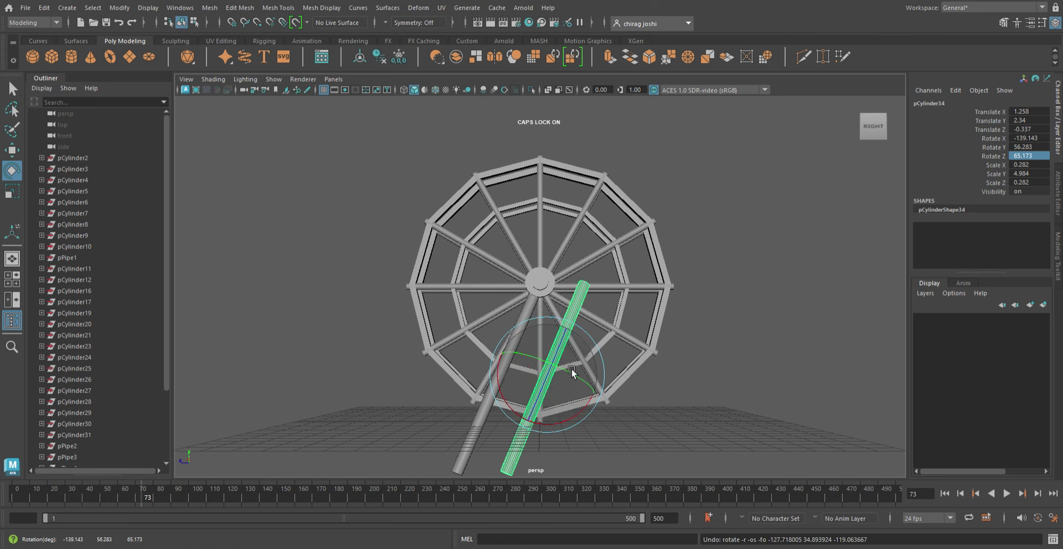
{"action": "mouse_move", "coordinate": [571, 368]}
{"action": "left_mouse_down", "text": "alt"}
{"action": "mouse_move", "coordinate": [633, 380]}
{"action": "mouse_move", "coordinate": [552, 339]}
{"action": "left_mouse_up", "text": "alt"}
{"action": "key", "text": "w"}
{"action": "mouse_move", "coordinate": [544, 380]}
{"action": "left_mouse_down"}
{"action": "mouse_move", "coordinate": [774, 342]}
{"action": "mouse_move", "coordinate": [649, 353]}
{"action": "left_mouse_up"}
- Inspect the A-frame legs from several angles and select both support legs
{"action": "left_click", "coordinate": [773, 342]}
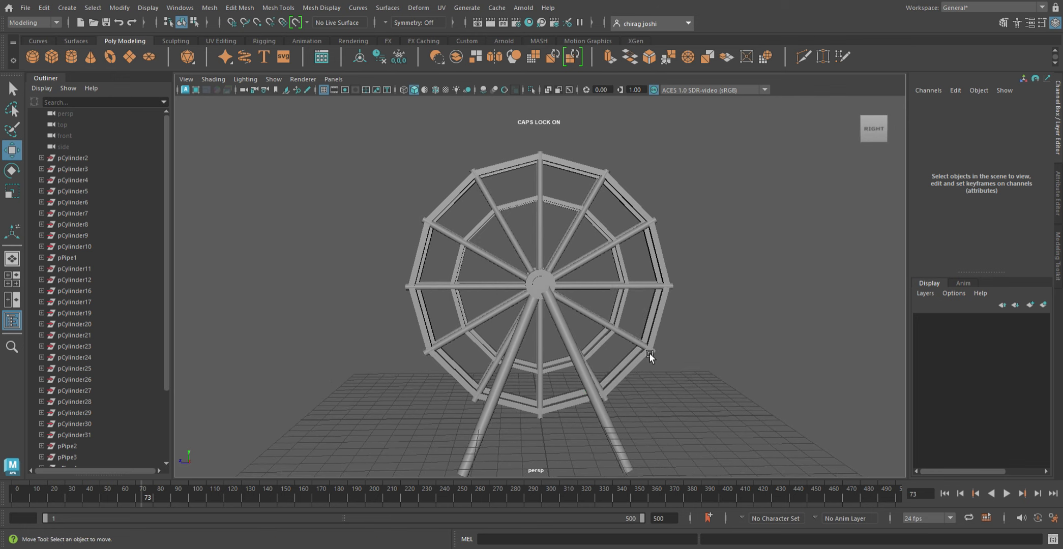
{"action": "left_click", "coordinate": [595, 382]}
{"action": "left_click_drag", "start_coordinate": [599, 385], "coordinate": [688, 376], "text": "alt"}
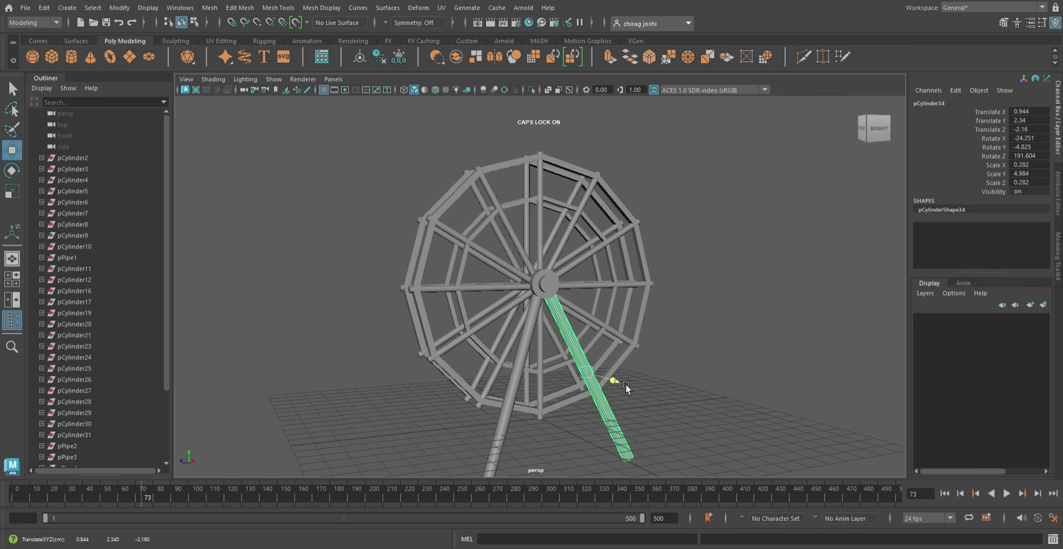
{"action": "left_click_drag", "start_coordinate": [625, 383], "coordinate": [643, 364], "text": "alt"}
{"action": "left_click", "coordinate": [726, 340]}
{"action": "mouse_move", "coordinate": [726, 340]}
{"action": "left_mouse_down", "text": "alt"}
{"action": "mouse_move", "coordinate": [655, 349]}
{"action": "mouse_move", "coordinate": [815, 354]}
{"action": "left_mouse_up", "text": "alt"}
{"action": "left_click", "coordinate": [564, 401]}
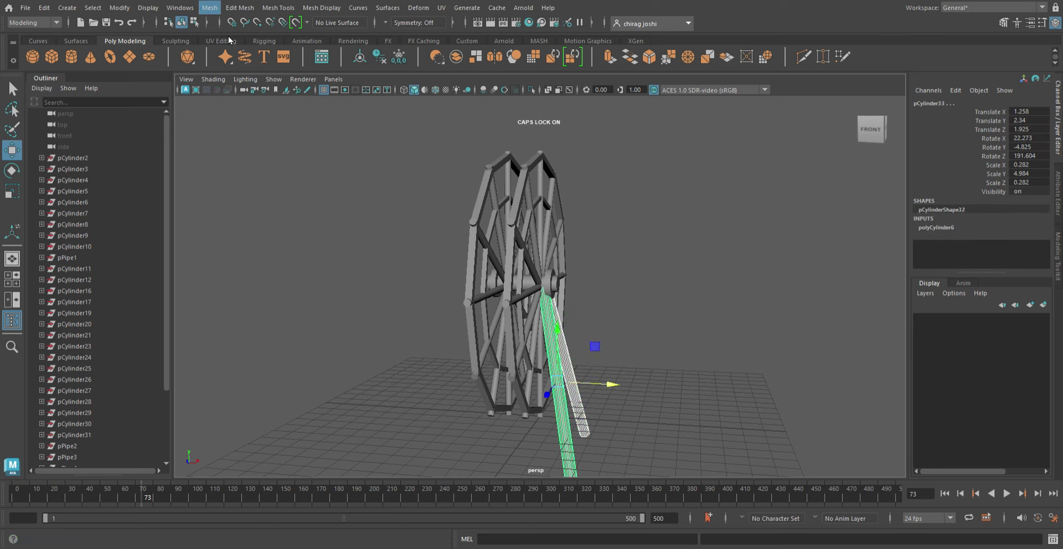
- Combine the legs, then place a copy at X -3.955 tilted -23.645° on Z
{"action": "left_click_drag", "start_coordinate": [716, 225], "coordinate": [715, 263], "text": "alt"}
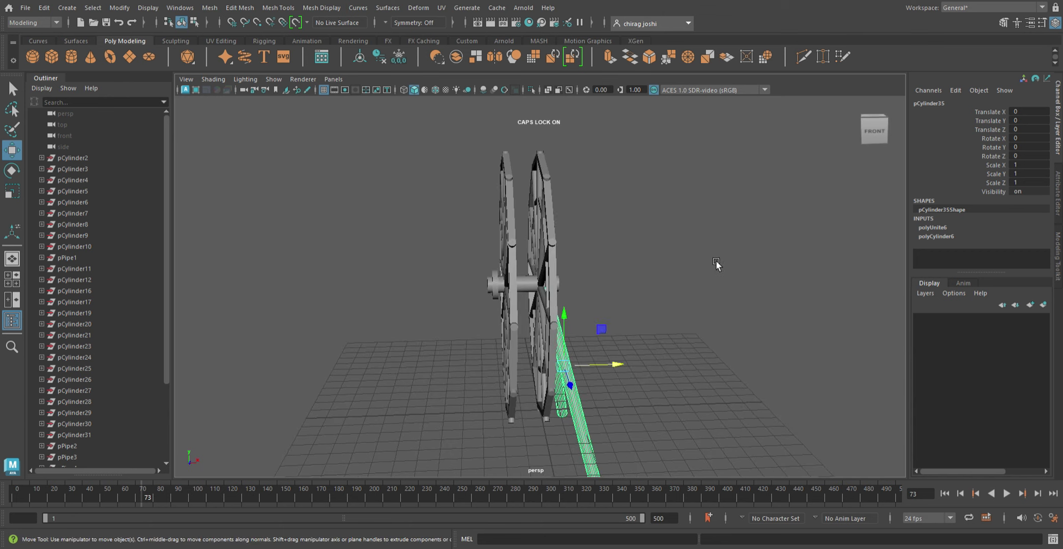
{"action": "key", "text": "ctrl+d"}
{"action": "mouse_move", "coordinate": [616, 364]}
{"action": "left_mouse_down"}
{"action": "mouse_move", "coordinate": [539, 364]}
{"action": "mouse_move", "coordinate": [536, 339]}
{"action": "mouse_move", "coordinate": [553, 354]}
{"action": "mouse_move", "coordinate": [532, 374]}
{"action": "left_mouse_up"}
{"action": "key", "text": "e"}
{"action": "key", "text": "w"}
- Orbit around the wheel to check the placement of both leg pairs
{"action": "mouse_move", "coordinate": [596, 342]}
{"action": "left_mouse_down", "text": "alt"}
{"action": "mouse_move", "coordinate": [655, 355]}
{"action": "mouse_move", "coordinate": [608, 347]}
{"action": "left_mouse_up", "text": "alt"}
{"action": "left_click", "coordinate": [690, 326]}
{"action": "left_click_drag", "start_coordinate": [690, 327], "coordinate": [661, 327], "text": "alt"}
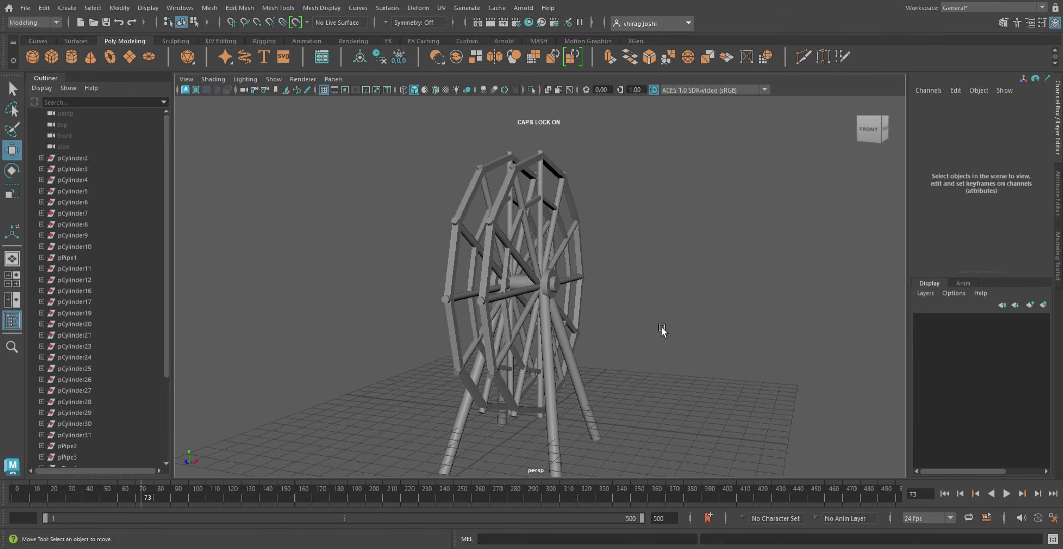
{"action": "left_click", "coordinate": [551, 394]}
{"action": "left_click_drag", "start_coordinate": [510, 422], "coordinate": [471, 425], "text": "alt"}
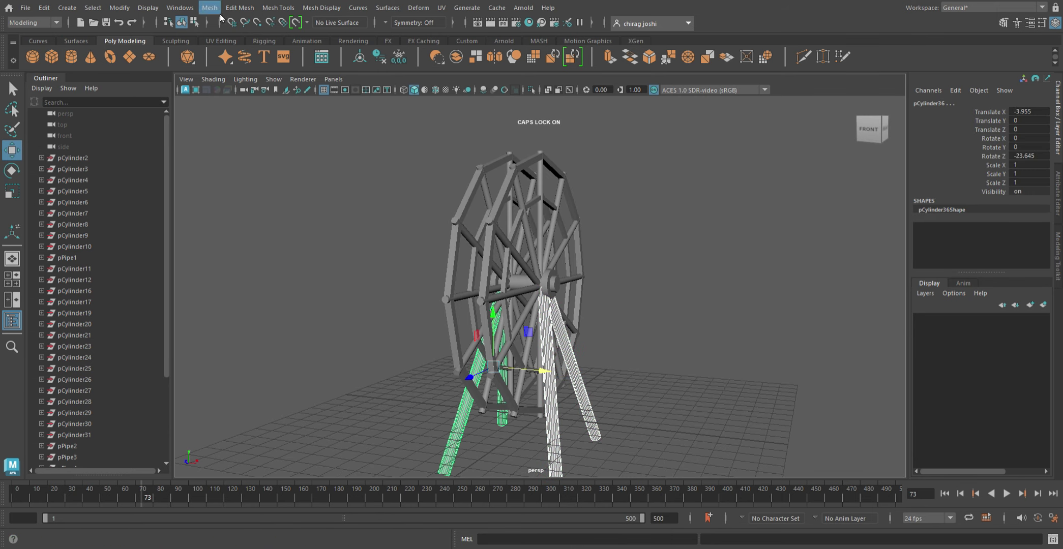
- Orbit to a side view of the Ferris wheel
{"action": "left_click_drag", "start_coordinate": [611, 132], "coordinate": [559, 152], "text": "alt"}
{"action": "left_click", "coordinate": [526, 198]}
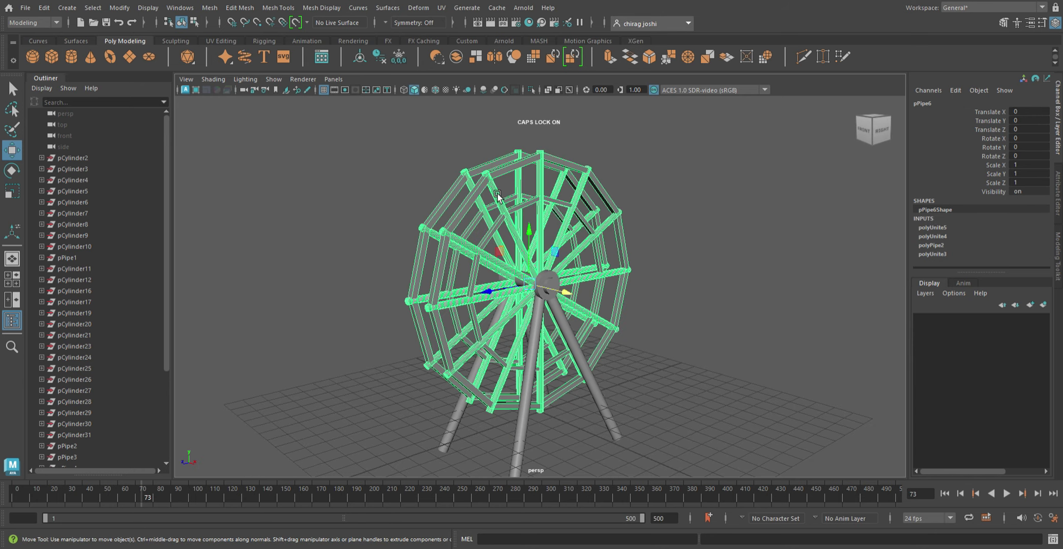
{"action": "mouse_move", "coordinate": [497, 196]}
{"action": "left_mouse_down", "text": "alt"}
{"action": "mouse_move", "coordinate": [693, 182]}
{"action": "mouse_move", "coordinate": [652, 184]}
{"action": "left_mouse_up", "text": "alt"}
{"action": "left_click", "coordinate": [651, 184]}
{"action": "mouse_move", "coordinate": [796, 254]}
{"action": "left_mouse_down", "text": "alt"}
{"action": "mouse_move", "coordinate": [664, 233]}
{"action": "mouse_move", "coordinate": [745, 237]}
{"action": "mouse_move", "coordinate": [749, 261]}
{"action": "left_mouse_up", "text": "alt"}
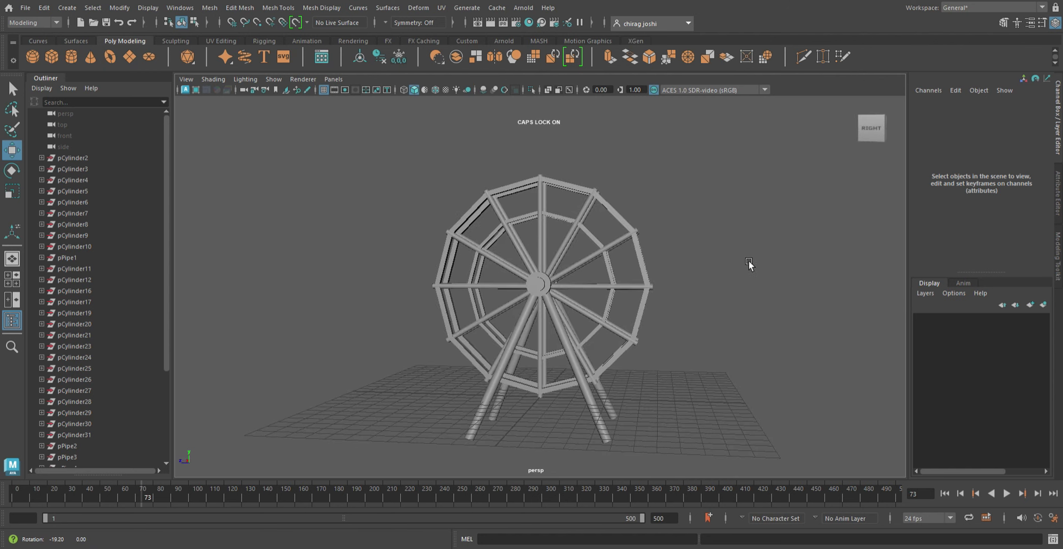
- Raise the wheel higher on Y above its legs and add a polygon cube at the origin
{"action": "left_click", "coordinate": [449, 225]}
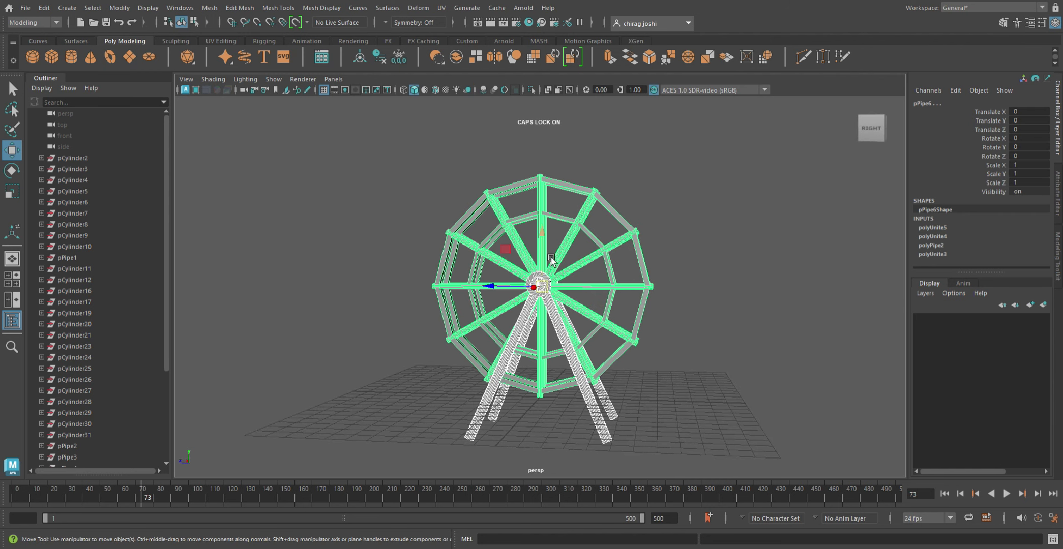
{"action": "left_click_drag", "start_coordinate": [551, 260], "coordinate": [551, 202]}
{"action": "left_click", "coordinate": [703, 258]}
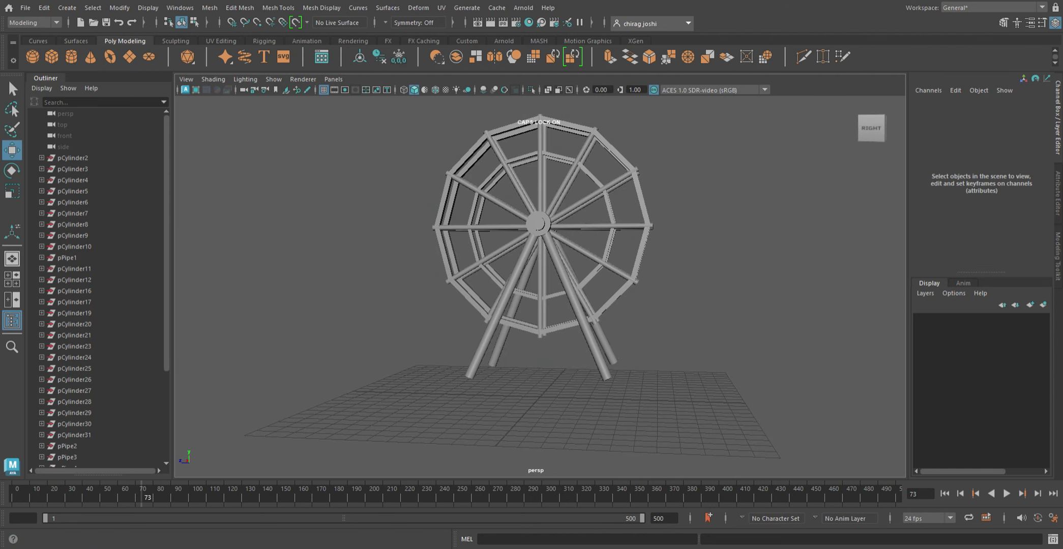
{"action": "left_click", "coordinate": [51, 56]}
- Scale pCube1 into a 6.853 × 1.793 × 15.31 slab and raise it off the grid
{"action": "key", "text": "r"}
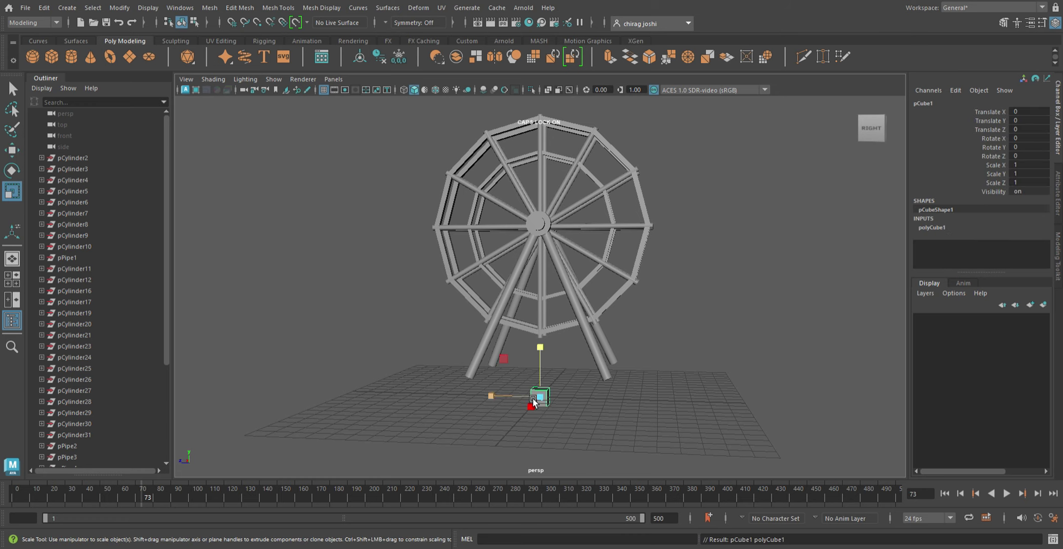
{"action": "left_click_drag", "start_coordinate": [490, 395], "coordinate": [336, 397]}
{"action": "left_click_drag", "start_coordinate": [491, 396], "coordinate": [386, 403]}
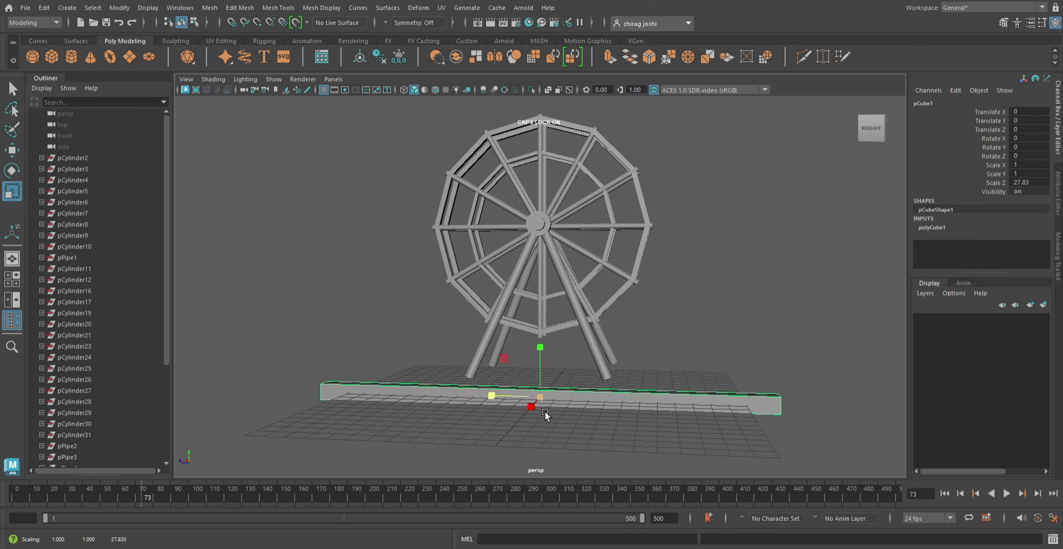
{"action": "left_click_drag", "start_coordinate": [544, 411], "coordinate": [429, 497]}
{"action": "mouse_move", "coordinate": [552, 410]}
{"action": "left_mouse_down"}
{"action": "mouse_move", "coordinate": [518, 399]}
{"action": "mouse_move", "coordinate": [670, 372]}
{"action": "left_mouse_up"}
{"action": "key", "text": "w"}
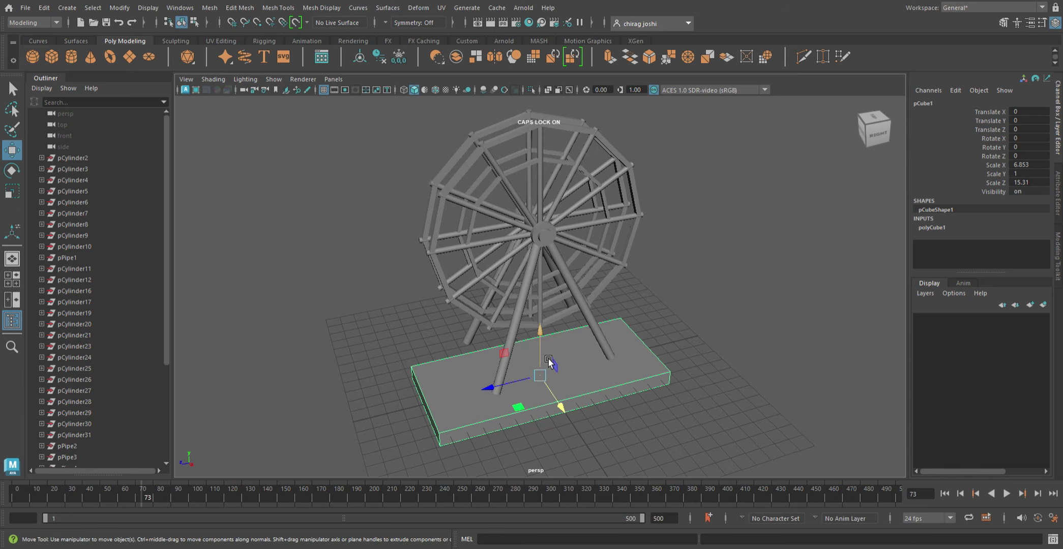
{"action": "mouse_move", "coordinate": [549, 359]}
{"action": "left_mouse_down"}
{"action": "mouse_move", "coordinate": [550, 312]}
{"action": "mouse_move", "coordinate": [656, 313]}
{"action": "left_mouse_up"}
{"action": "key", "text": "r"}
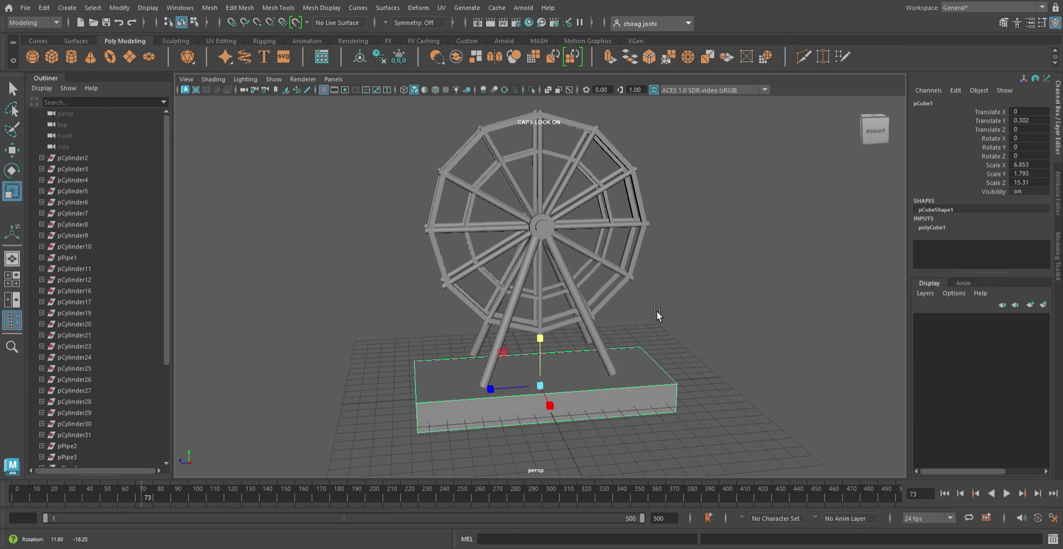
- Adjust the Ferris wheel's Translate Y height above the base
{"action": "left_click", "coordinate": [740, 286]}
{"action": "left_click_drag", "start_coordinate": [658, 238], "coordinate": [415, 302]}
{"action": "key", "text": "w"}
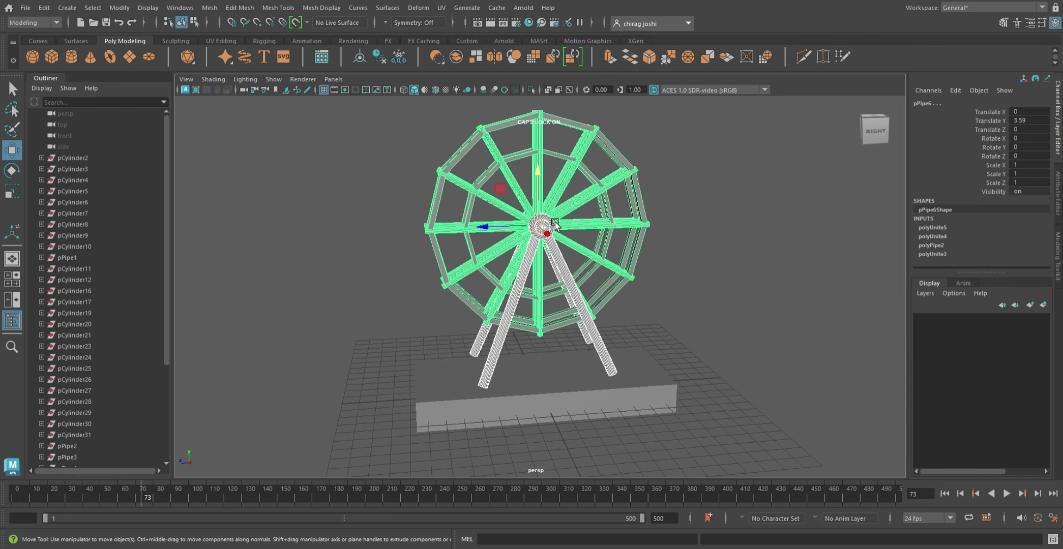
{"action": "mouse_move", "coordinate": [550, 213]}
{"action": "left_mouse_down"}
{"action": "mouse_move", "coordinate": [549, 223]}
{"action": "mouse_move", "coordinate": [772, 289]}
{"action": "left_mouse_up"}
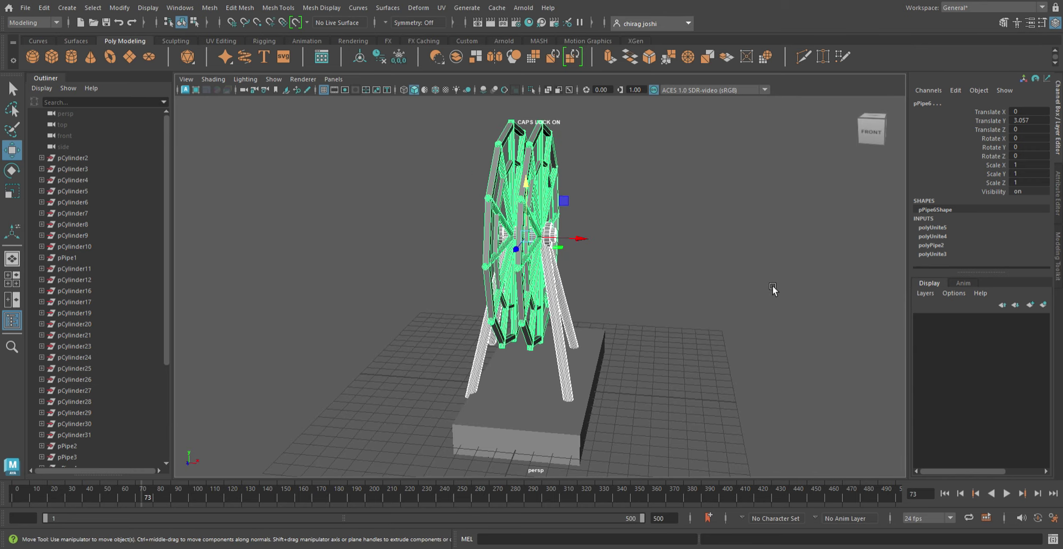
- Shift the base slab along X under the legs and view it at an angle
{"action": "left_click", "coordinate": [519, 455]}
{"action": "left_click", "coordinate": [583, 396]}
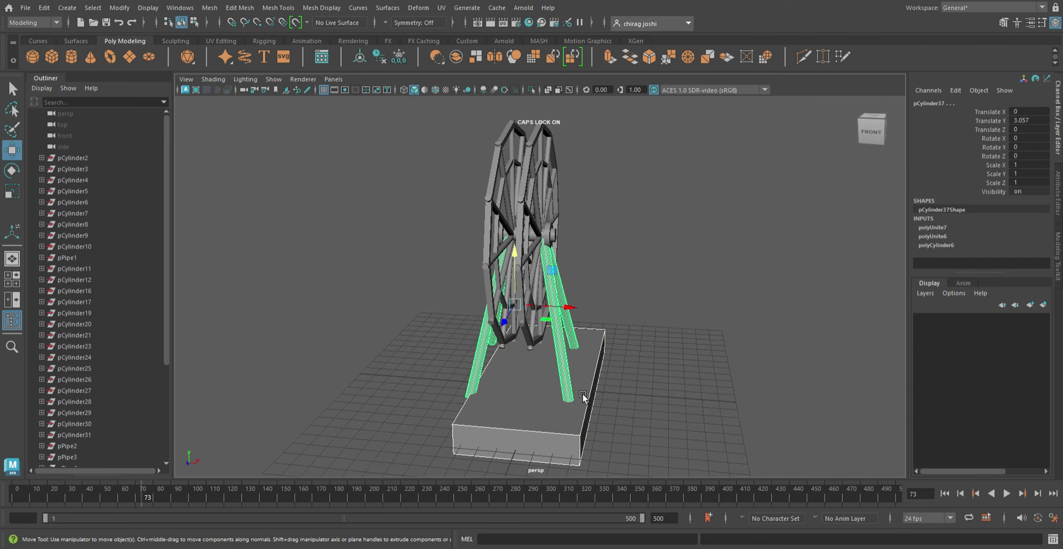
{"action": "left_click_drag", "start_coordinate": [593, 387], "coordinate": [591, 393]}
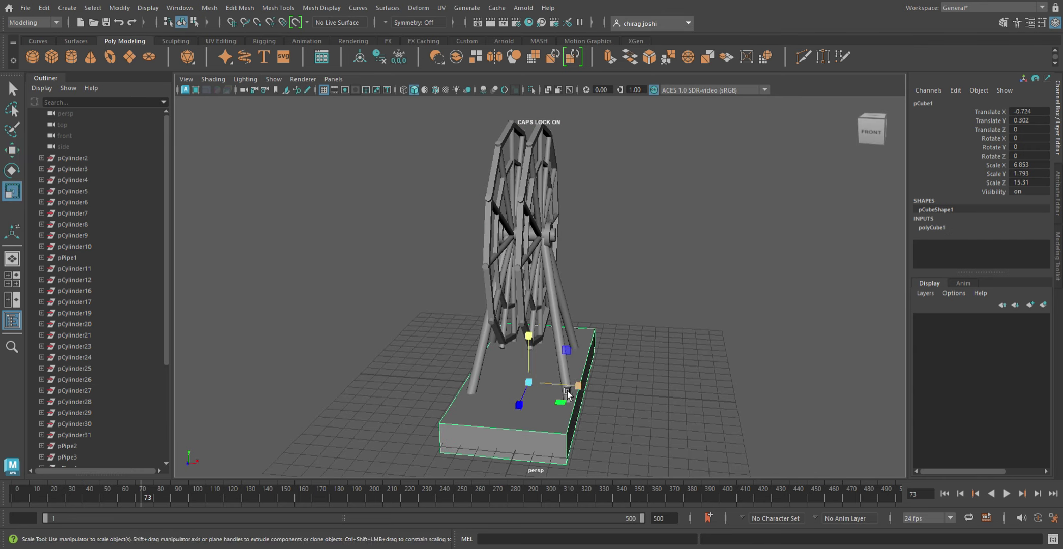
{"action": "key", "text": "r"}
{"action": "left_click", "coordinate": [768, 307]}
{"action": "left_click_drag", "start_coordinate": [768, 307], "coordinate": [632, 286], "text": "alt"}
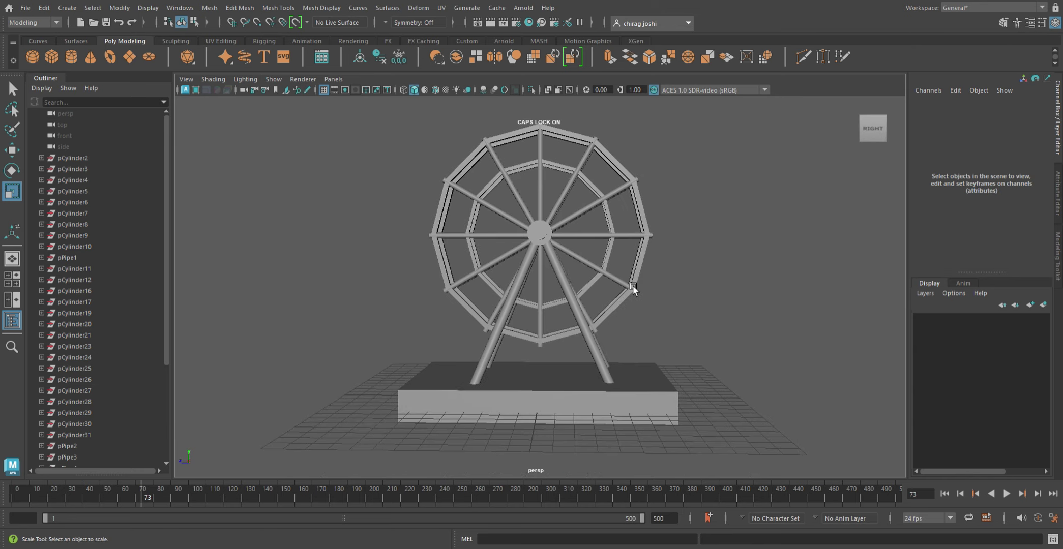
{"action": "mouse_move", "coordinate": [686, 252]}
{"action": "left_mouse_down", "text": "alt"}
{"action": "mouse_move", "coordinate": [650, 285]}
{"action": "mouse_move", "coordinate": [605, 290]}
{"action": "mouse_move", "coordinate": [715, 299]}
{"action": "mouse_move", "coordinate": [778, 322]}
{"action": "mouse_move", "coordinate": [703, 315]}
{"action": "mouse_move", "coordinate": [688, 287]}
{"action": "left_mouse_up", "text": "alt"}
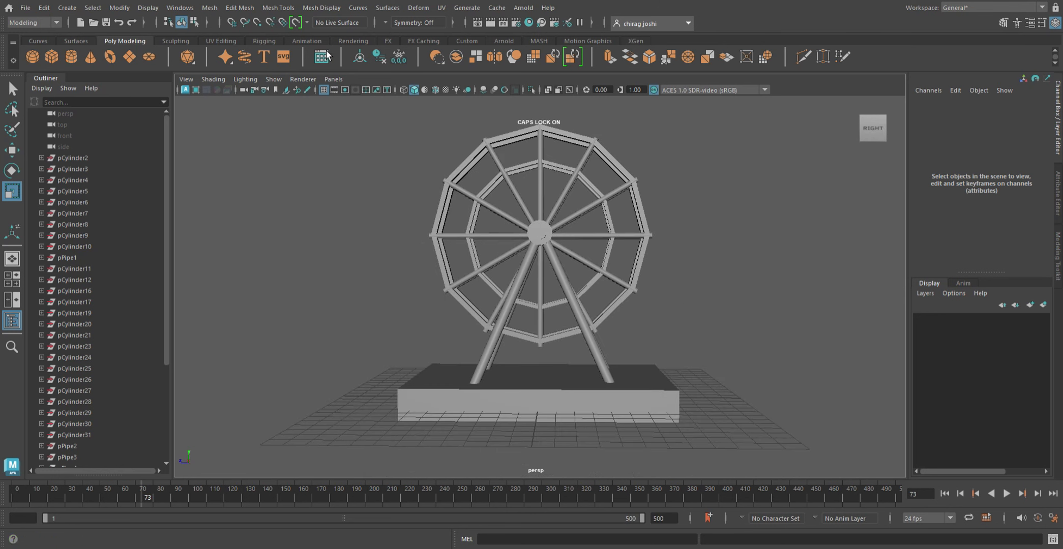
- Create a polygon cylinder, move it off the base away from the wheel, and frame it
{"action": "left_click", "coordinate": [73, 58]}
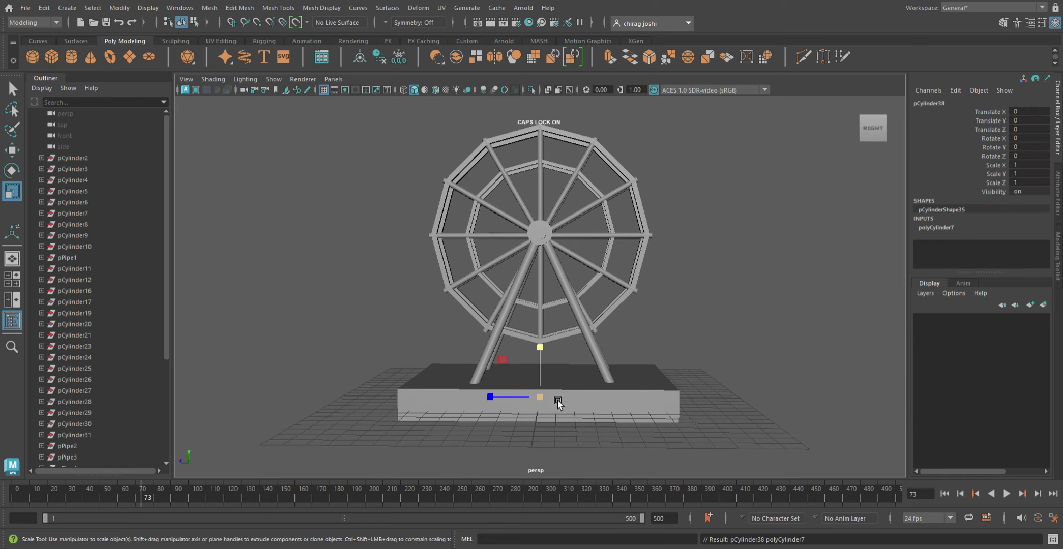
{"action": "key", "text": "w"}
{"action": "left_click_drag", "start_coordinate": [540, 396], "coordinate": [762, 378]}
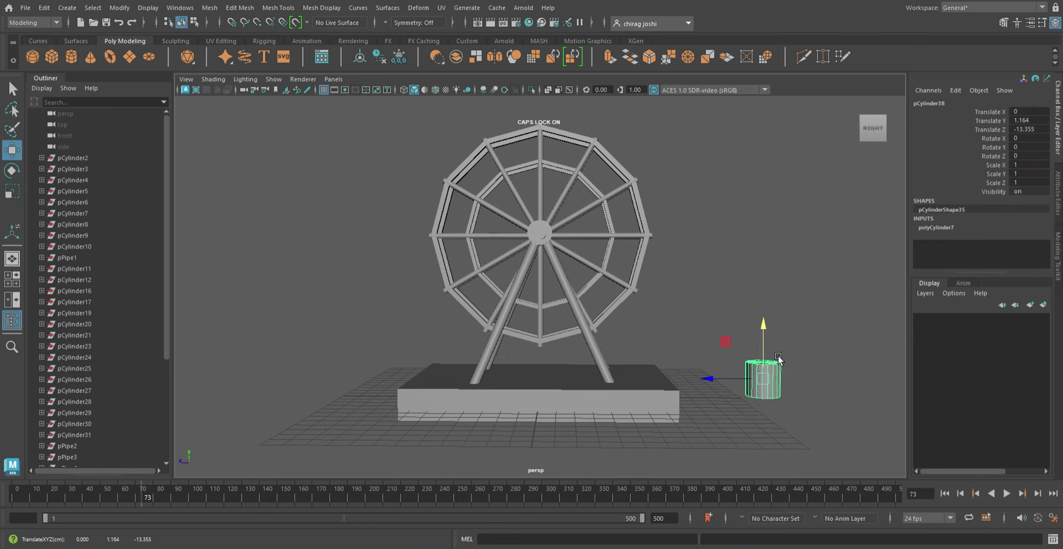
{"action": "key", "text": "f"}
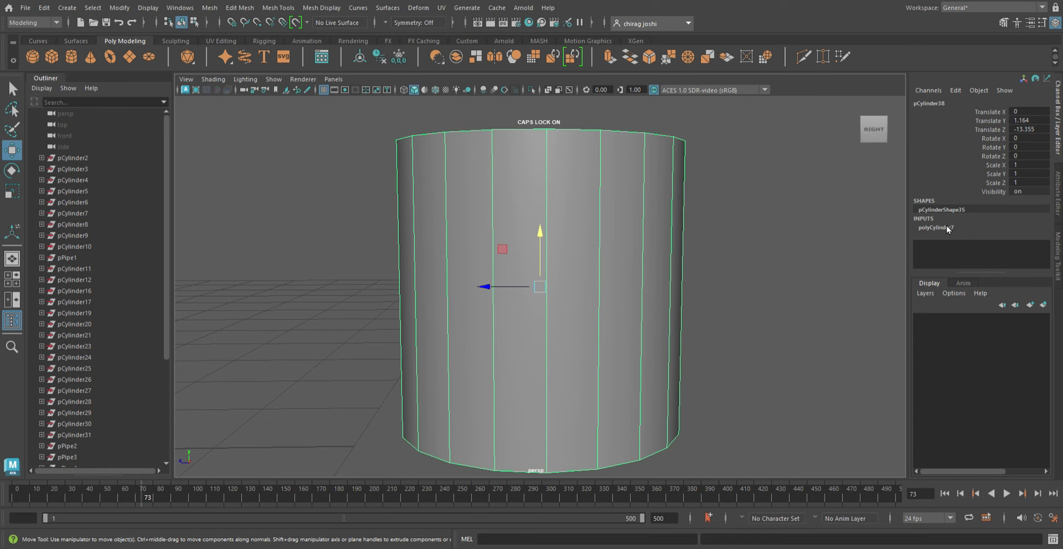
- Set the cylinder's Subdivisions Axis to 6 and rotate it 15° around Y
{"action": "left_click", "coordinate": [947, 228]}
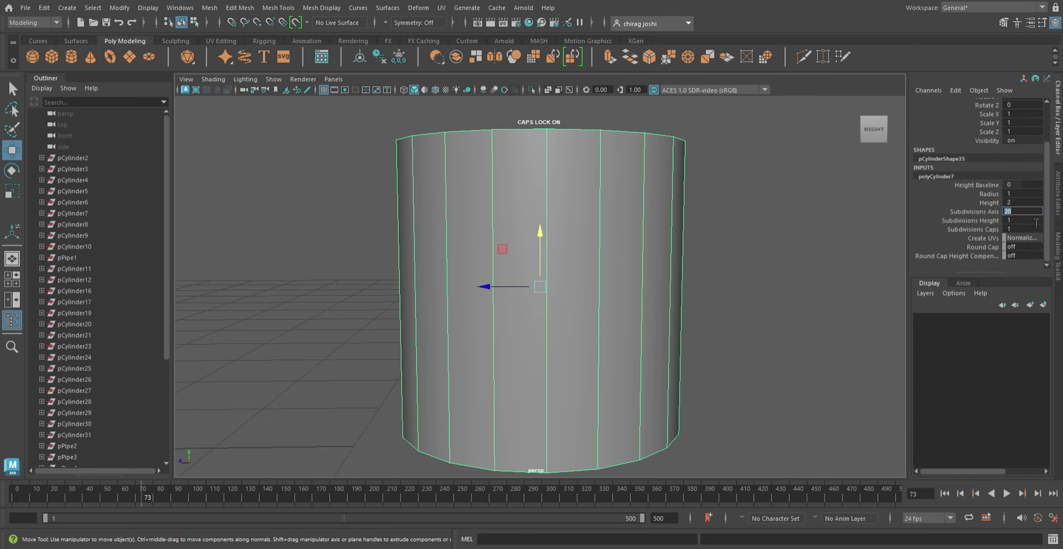
{"action": "key", "text": "Return"}
{"action": "left_click_drag", "start_coordinate": [722, 283], "coordinate": [761, 300], "text": "alt"}
{"action": "key", "text": "e"}
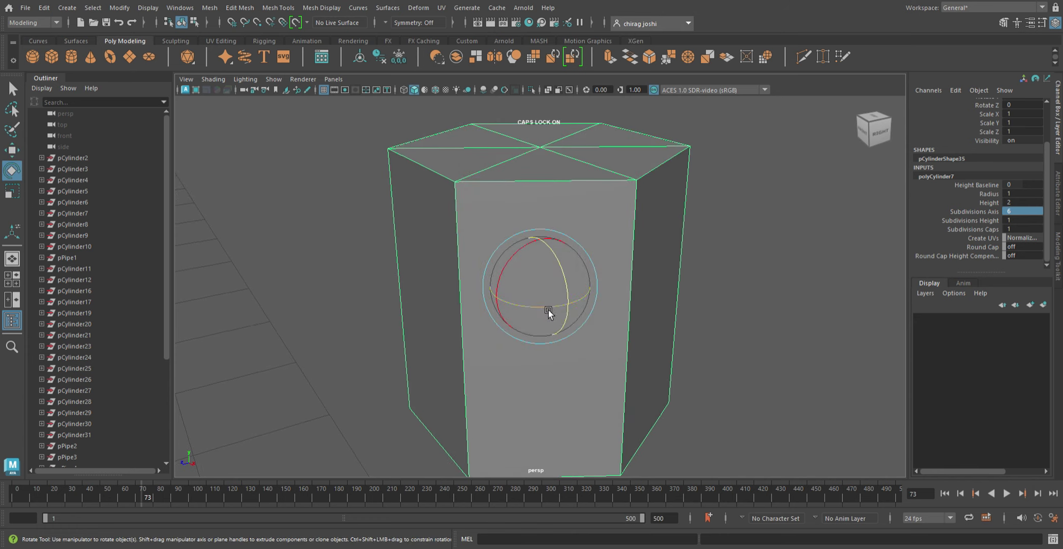
{"action": "left_click_drag", "start_coordinate": [548, 310], "coordinate": [569, 308]}
- Turn the hexagonal prism to 30° on Y and face one of its sides
{"action": "scroll", "coordinate": [571, 308], "scroll_direction": "down", "scroll_amount": 3}
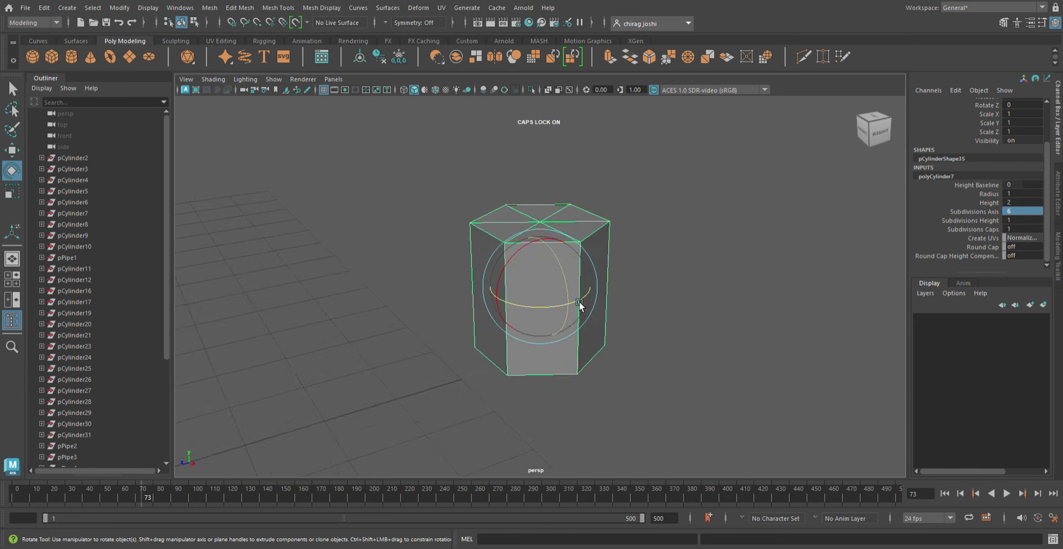
{"action": "scroll", "coordinate": [610, 300], "scroll_direction": "down", "scroll_amount": 3}
{"action": "scroll", "coordinate": [548, 306], "scroll_direction": "up", "scroll_amount": 1}
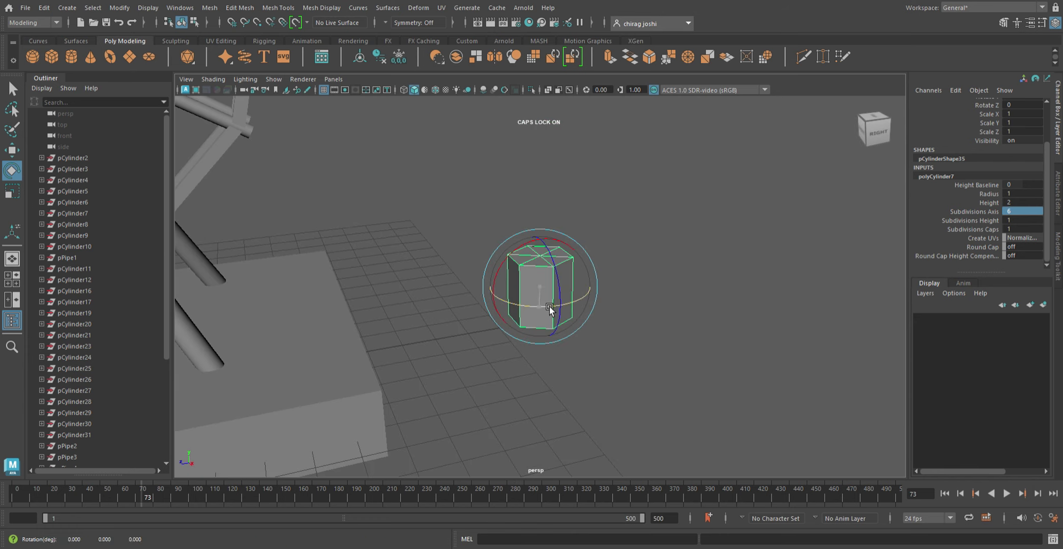
{"action": "left_click_drag", "start_coordinate": [549, 307], "coordinate": [568, 304]}
{"action": "left_click_drag", "start_coordinate": [674, 284], "coordinate": [640, 274], "text": "alt"}
- Extrude the front side face of the prism and scale it inward as an inset
{"action": "key", "text": "F11"}
{"action": "scroll", "coordinate": [573, 283], "scroll_direction": "up", "scroll_amount": 4}
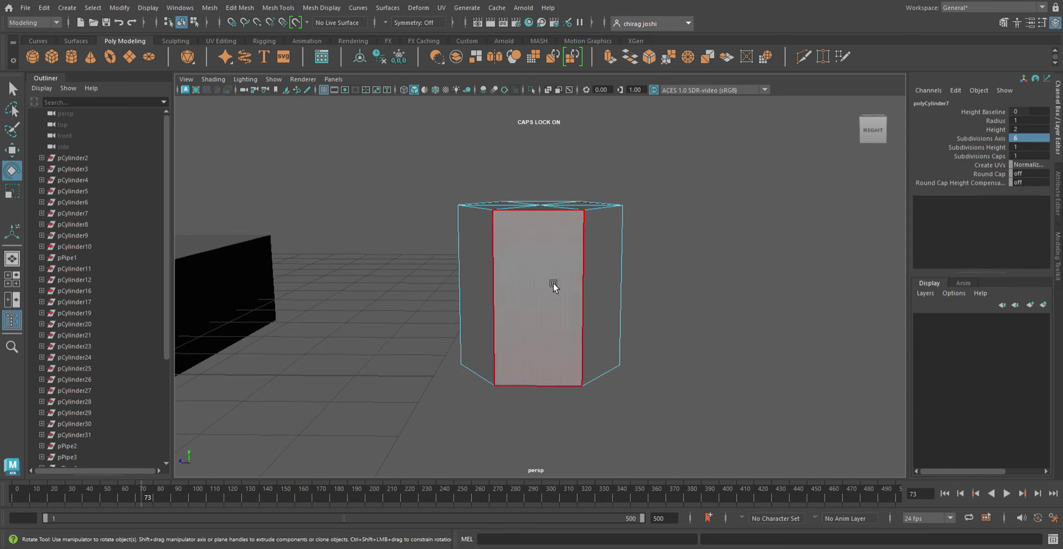
{"action": "left_click", "coordinate": [554, 286]}
{"action": "key", "text": "ctrl+e"}
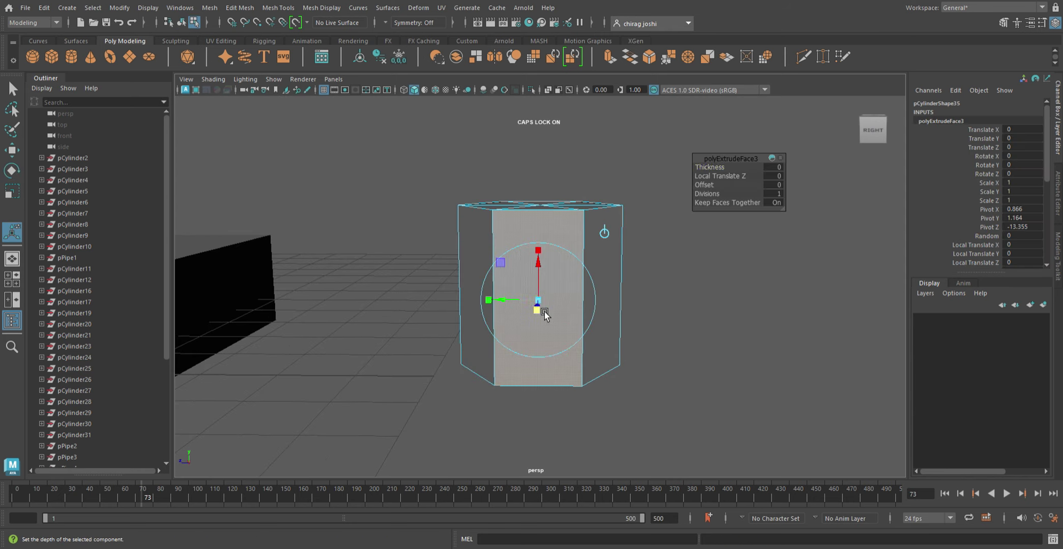
{"action": "mouse_move", "coordinate": [549, 308]}
{"action": "left_mouse_down"}
{"action": "mouse_move", "coordinate": [548, 254]}
{"action": "mouse_move", "coordinate": [561, 277]}
{"action": "mouse_move", "coordinate": [831, 258]}
{"action": "mouse_move", "coordinate": [649, 261]}
{"action": "left_mouse_up"}
{"action": "key", "text": "w"}
{"action": "key", "text": "r"}
{"action": "key", "text": "w"}
{"action": "key", "text": "r"}
{"action": "key", "text": "w"}
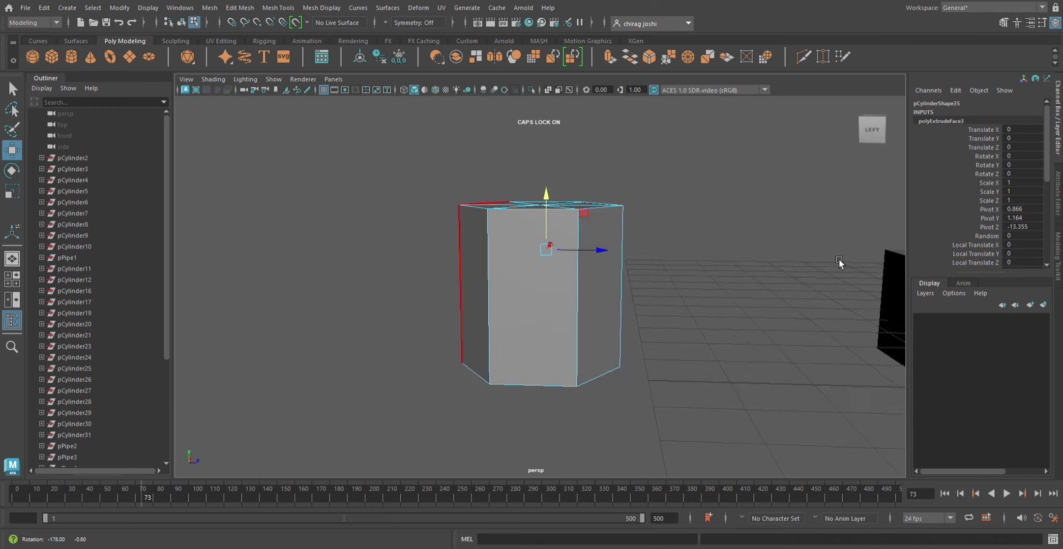
- Delete the inset face to open a doorway, then bevel the whole cabin mesh
{"action": "left_click", "coordinate": [709, 250]}
{"action": "left_click", "coordinate": [579, 273]}
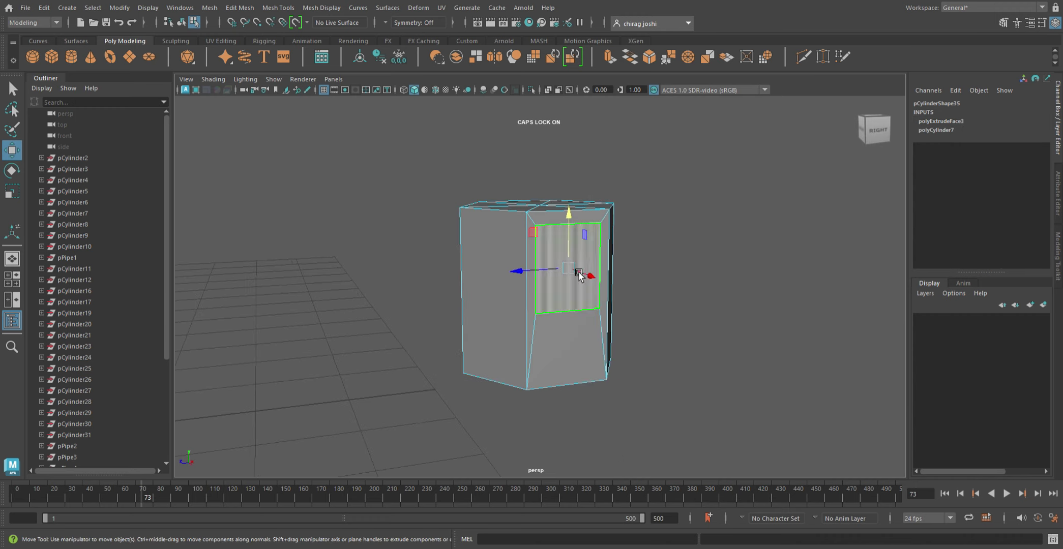
{"action": "key", "text": "Delete"}
{"action": "left_click", "coordinate": [669, 268]}
{"action": "mouse_move", "coordinate": [669, 268]}
{"action": "left_mouse_down", "text": "alt"}
{"action": "mouse_move", "coordinate": [629, 262]}
{"action": "mouse_move", "coordinate": [643, 259]}
{"action": "left_mouse_up", "text": "alt"}
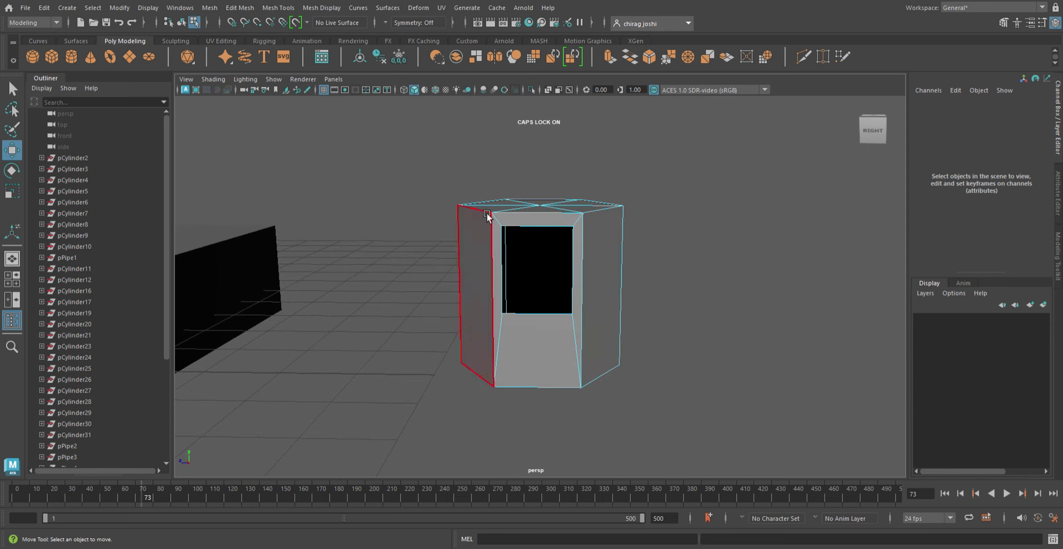
{"action": "mouse_move", "coordinate": [443, 166]}
{"action": "left_mouse_down"}
{"action": "mouse_move", "coordinate": [717, 417]}
{"action": "mouse_move", "coordinate": [715, 373]}
{"action": "mouse_move", "coordinate": [682, 328]}
{"action": "mouse_move", "coordinate": [688, 357]}
{"action": "left_mouse_up"}
{"action": "key", "text": "ctrl+b"}
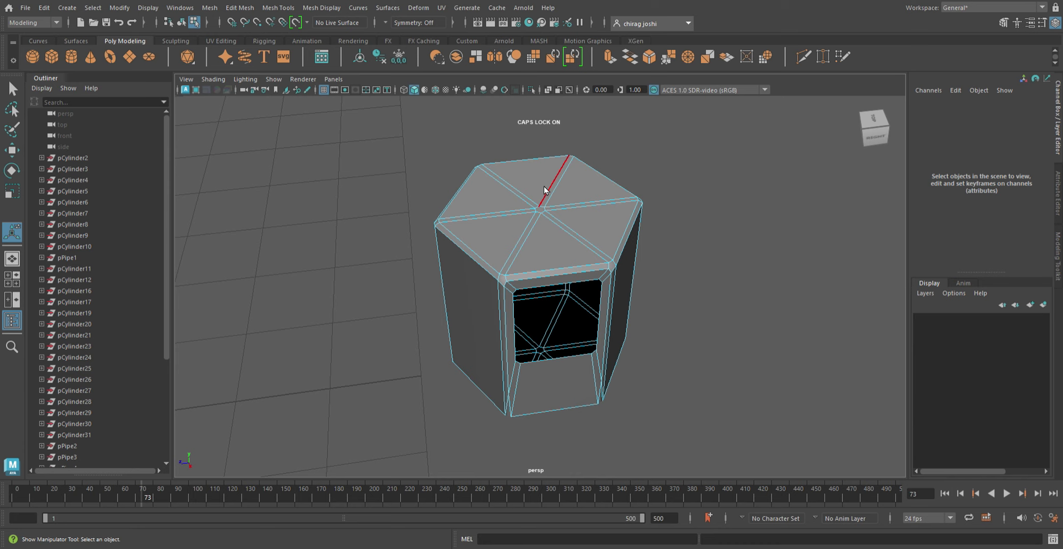
- Add a new polygon cylinder, tip it 90° onto its side and move it over the cabin roof
{"action": "left_click", "coordinate": [528, 289]}
{"action": "scroll", "coordinate": [523, 297], "scroll_direction": "down", "scroll_amount": 10}
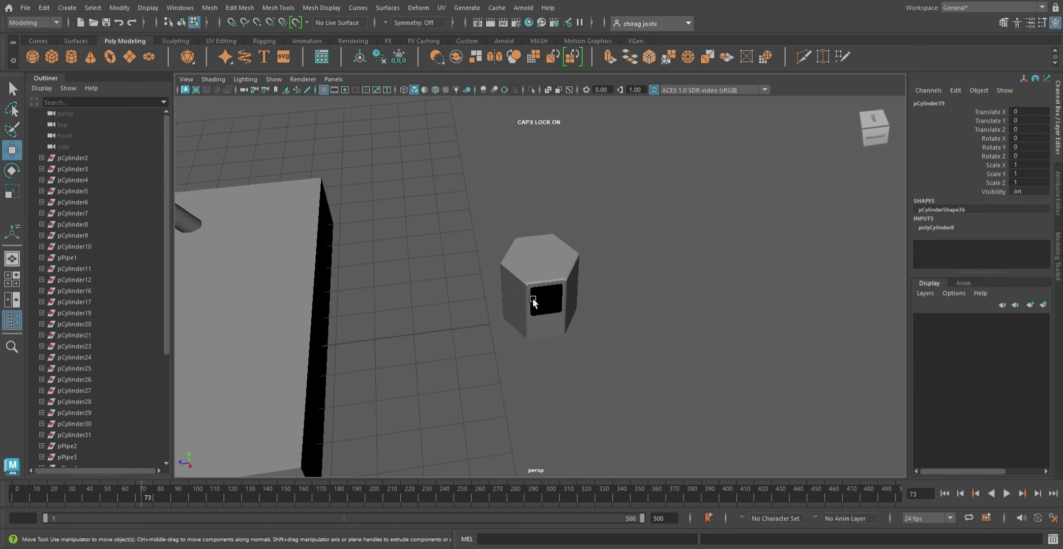
{"action": "key", "text": "w"}
{"action": "mouse_move", "coordinate": [308, 331]}
{"action": "left_mouse_down"}
{"action": "mouse_move", "coordinate": [555, 293]}
{"action": "mouse_move", "coordinate": [436, 354]}
{"action": "left_mouse_up"}
{"action": "key", "text": "f"}
{"action": "key", "text": "r"}
{"action": "key", "text": "e"}
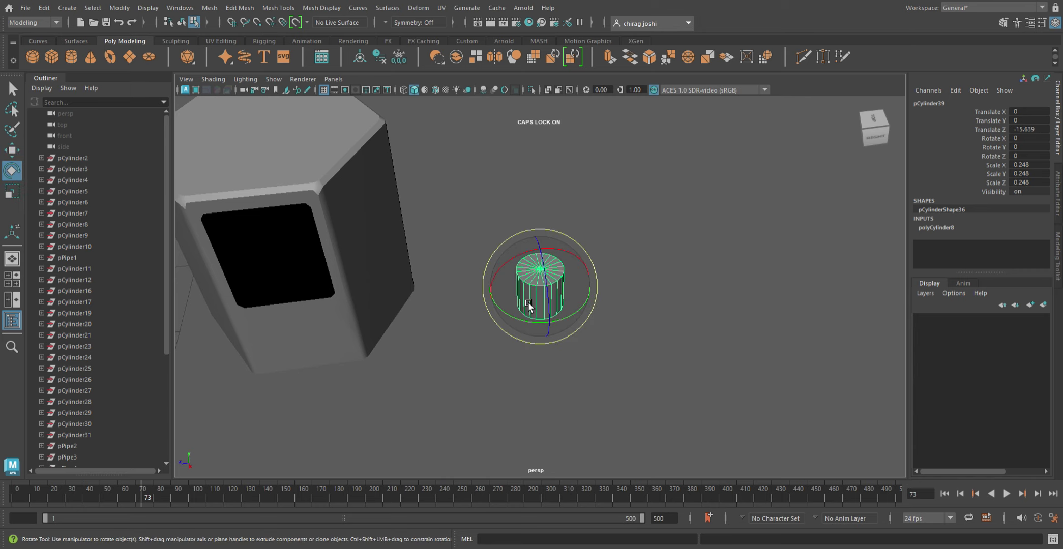
{"action": "left_click_drag", "start_coordinate": [491, 285], "coordinate": [496, 325]}
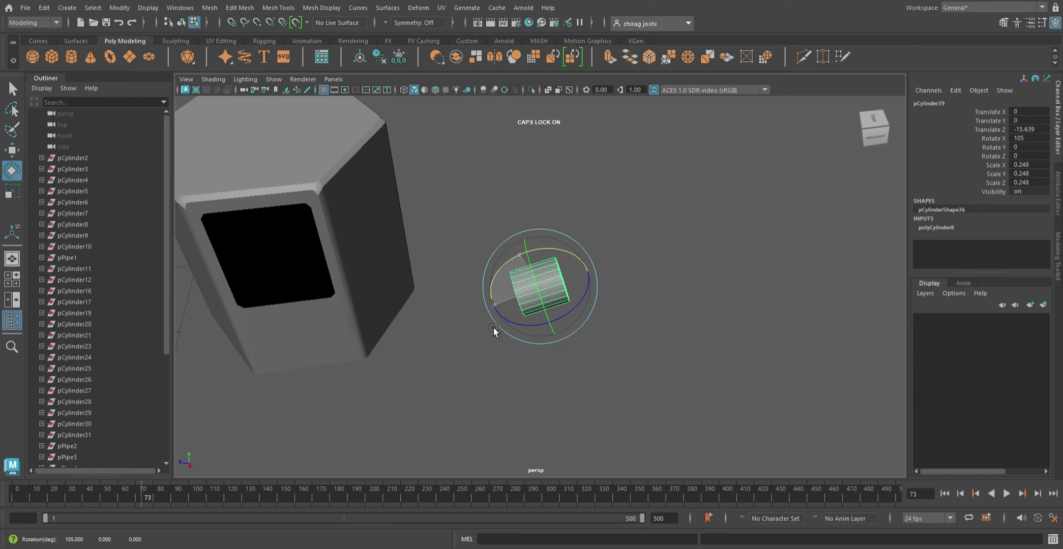
{"action": "key", "text": "w"}
{"action": "mouse_move", "coordinate": [547, 241]}
{"action": "left_mouse_down"}
{"action": "mouse_move", "coordinate": [544, 98]}
{"action": "mouse_move", "coordinate": [639, 341]}
{"action": "left_mouse_up"}
{"action": "mouse_move", "coordinate": [559, 292]}
{"action": "left_mouse_down"}
{"action": "mouse_move", "coordinate": [348, 298]}
{"action": "mouse_move", "coordinate": [346, 274]}
{"action": "mouse_move", "coordinate": [449, 300]}
{"action": "left_mouse_up"}
- Shrink the cylinder into a small peg and lower it onto the cabin roof
{"action": "key", "text": "r"}
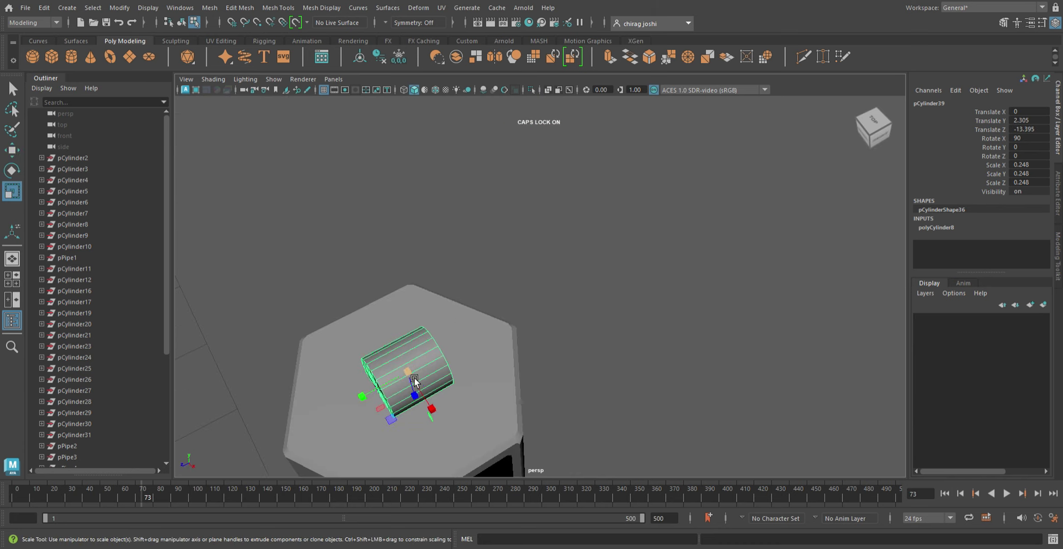
{"action": "left_click_drag", "start_coordinate": [407, 372], "coordinate": [369, 407]}
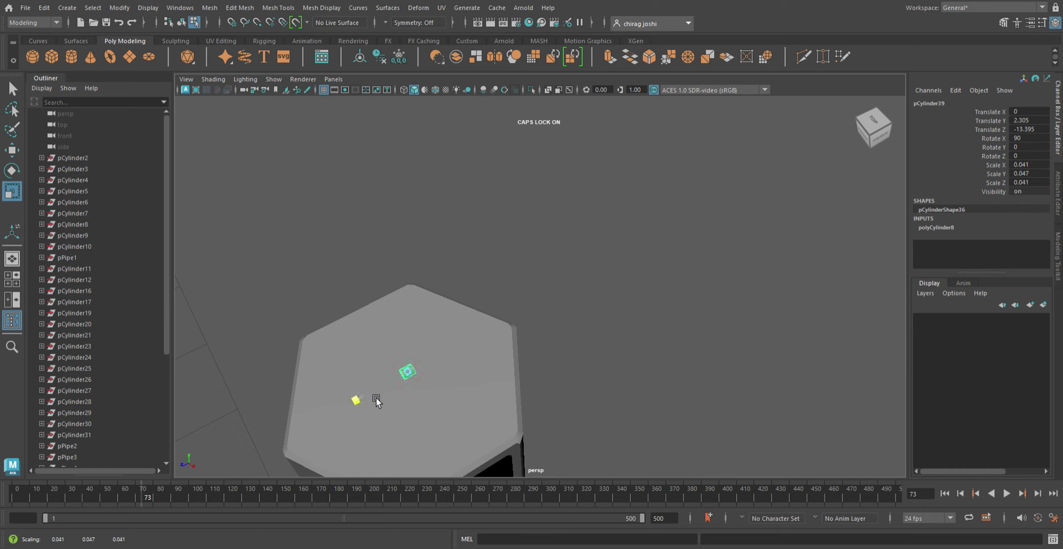
{"action": "key", "text": "w"}
{"action": "key", "text": "r"}
{"action": "mouse_move", "coordinate": [420, 376]}
{"action": "left_mouse_down"}
{"action": "mouse_move", "coordinate": [433, 374]}
{"action": "mouse_move", "coordinate": [377, 398]}
{"action": "mouse_move", "coordinate": [415, 378]}
{"action": "left_mouse_up"}
{"action": "key", "text": "w"}
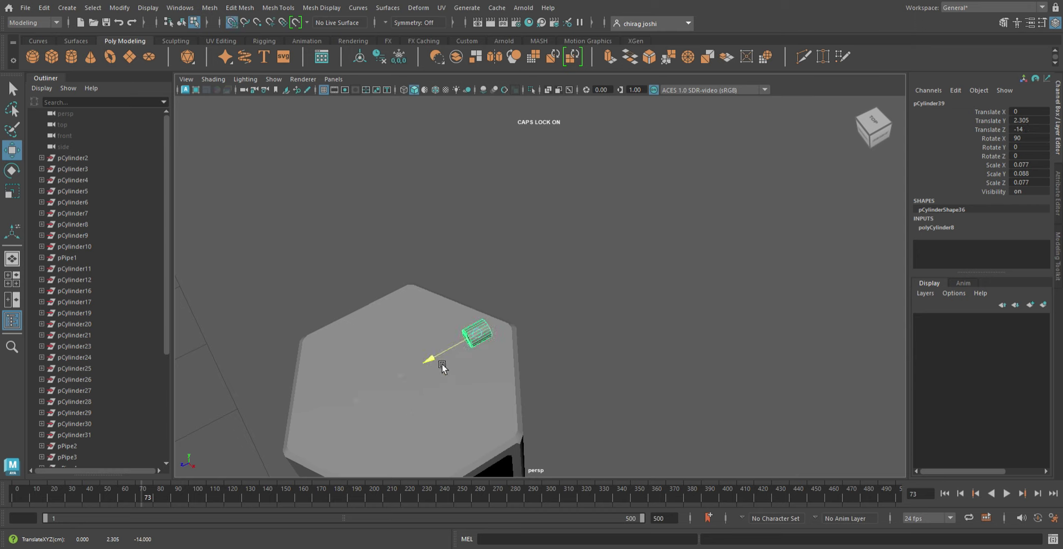
{"action": "left_click_drag", "start_coordinate": [344, 414], "coordinate": [458, 381]}
{"action": "key", "text": "f"}
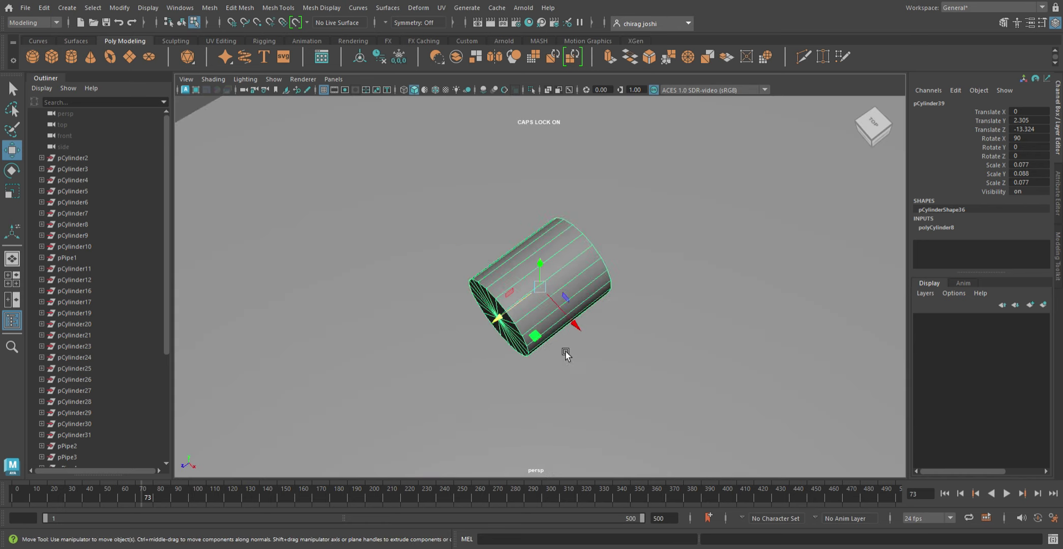
{"action": "left_click_drag", "start_coordinate": [566, 354], "coordinate": [519, 304], "text": "alt"}
{"action": "mouse_move", "coordinate": [545, 255]}
{"action": "left_mouse_down"}
{"action": "mouse_move", "coordinate": [562, 268]}
{"action": "mouse_move", "coordinate": [621, 252]}
{"action": "left_mouse_up"}
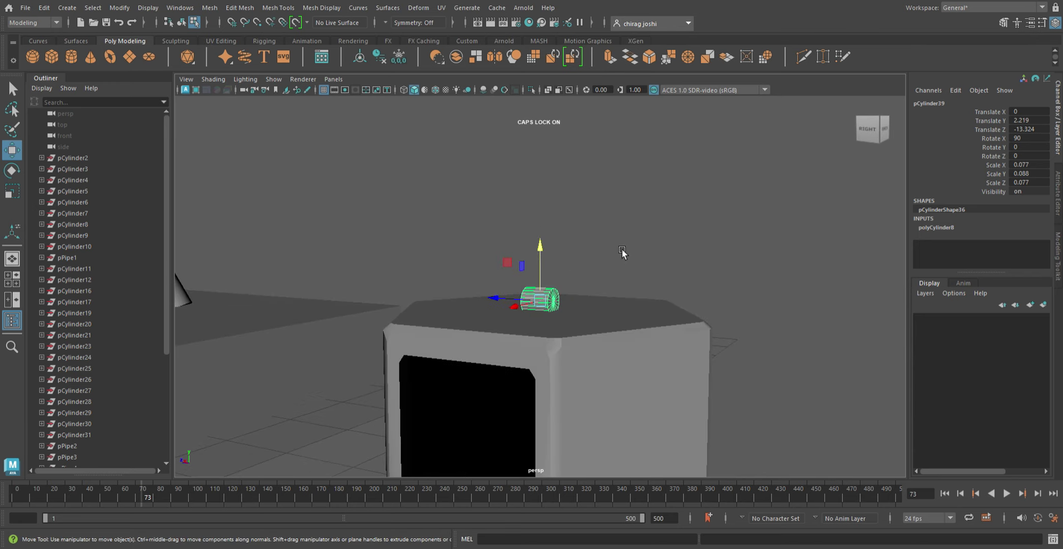
- Duplicate the peg and stretch the copy into a thin 0.05 × 1.404 × 0.05 bar
{"action": "key", "text": "ctrl+d"}
{"action": "key", "text": "r"}
{"action": "mouse_move", "coordinate": [540, 270]}
{"action": "left_mouse_down"}
{"action": "mouse_move", "coordinate": [540, 254]}
{"action": "mouse_move", "coordinate": [543, 289]}
{"action": "mouse_move", "coordinate": [420, 277]}
{"action": "mouse_move", "coordinate": [188, 281]}
{"action": "left_mouse_up"}
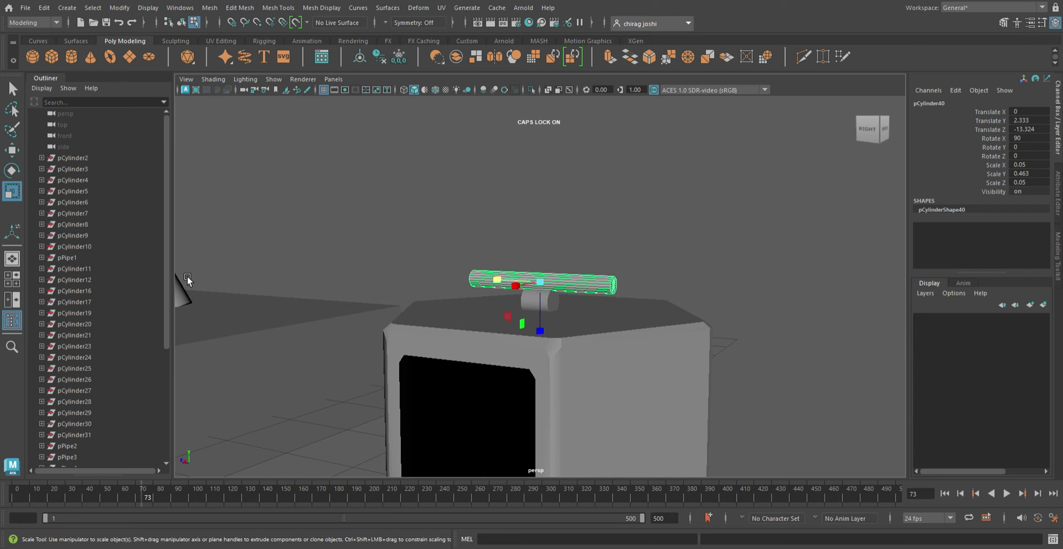
{"action": "left_click_drag", "start_coordinate": [495, 288], "coordinate": [476, 283]}
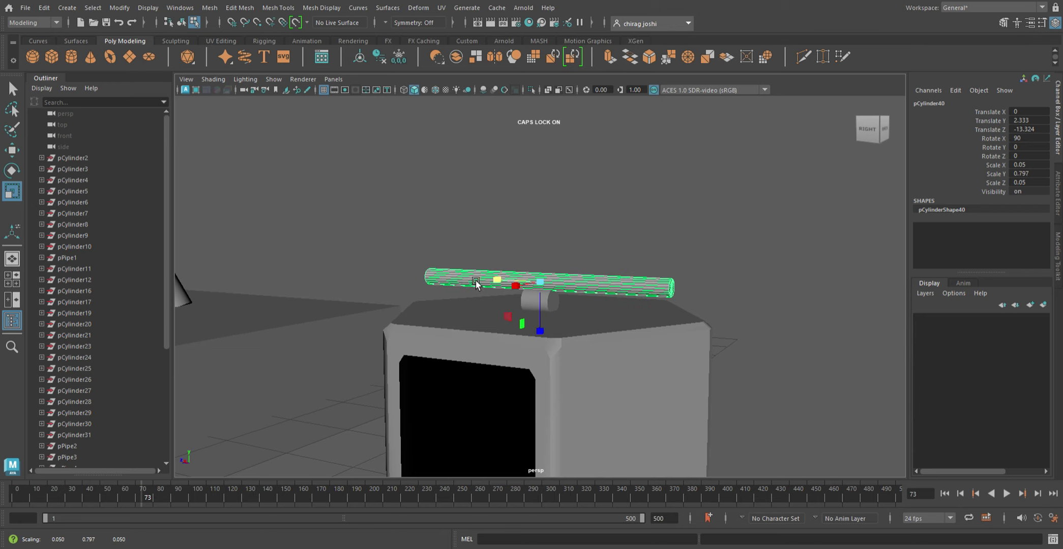
{"action": "mouse_move", "coordinate": [651, 320]}
{"action": "left_mouse_down", "text": "alt"}
{"action": "mouse_move", "coordinate": [551, 329]}
{"action": "mouse_move", "coordinate": [626, 292]}
{"action": "mouse_move", "coordinate": [666, 331]}
{"action": "mouse_move", "coordinate": [566, 313]}
{"action": "left_mouse_up", "text": "alt"}
{"action": "key", "text": "e"}
{"action": "key", "text": "r"}
{"action": "left_click_drag", "start_coordinate": [514, 291], "coordinate": [481, 298]}
- Select the cabin, peg and bar together for combining into pCylinder41
{"action": "left_click_drag", "start_coordinate": [767, 243], "coordinate": [692, 290], "text": "alt"}
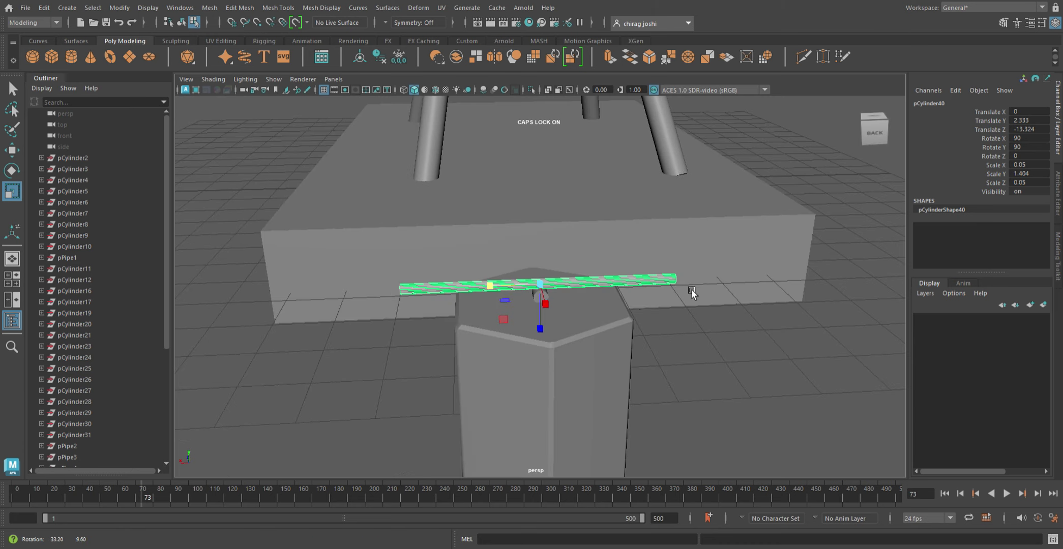
{"action": "mouse_move", "coordinate": [663, 224]}
{"action": "left_mouse_down", "text": "alt"}
{"action": "mouse_move", "coordinate": [745, 315]}
{"action": "mouse_move", "coordinate": [664, 239]}
{"action": "left_mouse_up", "text": "alt"}
{"action": "left_click_drag", "start_coordinate": [664, 239], "coordinate": [612, 297]}
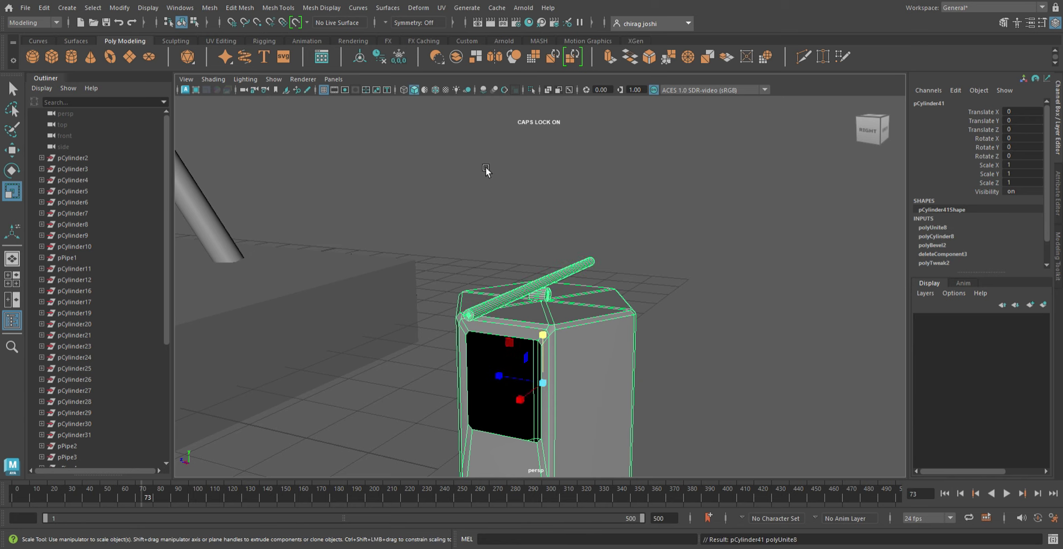
- Shrink the combined cabin pCylinder41 and raise it up toward the wheel's rim
{"action": "left_click_drag", "start_coordinate": [552, 386], "coordinate": [511, 387]}
{"action": "key", "text": "w"}
{"action": "scroll", "coordinate": [625, 324], "scroll_direction": "down", "scroll_amount": 2}
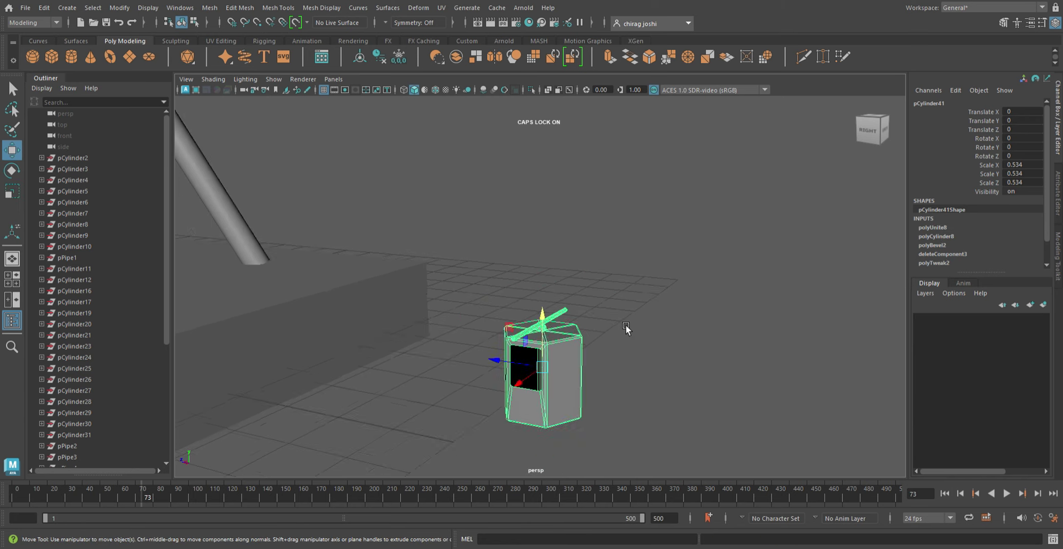
{"action": "scroll", "coordinate": [625, 321], "scroll_direction": "down", "scroll_amount": 2}
{"action": "mouse_move", "coordinate": [625, 320]}
{"action": "left_mouse_down", "text": "alt"}
{"action": "mouse_move", "coordinate": [560, 351]}
{"action": "mouse_move", "coordinate": [560, 177]}
{"action": "mouse_move", "coordinate": [585, 276]}
{"action": "mouse_move", "coordinate": [402, 239]}
{"action": "mouse_move", "coordinate": [536, 230]}
{"action": "mouse_move", "coordinate": [468, 228]}
{"action": "left_mouse_up", "text": "alt"}
{"action": "key", "text": "f"}
{"action": "mouse_move", "coordinate": [543, 241]}
{"action": "left_mouse_down"}
{"action": "mouse_move", "coordinate": [515, 211]}
{"action": "mouse_move", "coordinate": [550, 199]}
{"action": "mouse_move", "coordinate": [558, 173]}
{"action": "left_mouse_up"}
{"action": "mouse_move", "coordinate": [619, 198]}
{"action": "left_mouse_down", "text": "alt"}
{"action": "mouse_move", "coordinate": [605, 204]}
{"action": "mouse_move", "coordinate": [620, 313]}
{"action": "mouse_move", "coordinate": [670, 313]}
{"action": "left_mouse_up", "text": "alt"}
- Scale the cabin to 0.711 and lower it onto the lower-right rim bar at -0.847, 4.445, 7.57
{"action": "left_click_drag", "start_coordinate": [513, 295], "coordinate": [502, 295], "text": "alt"}
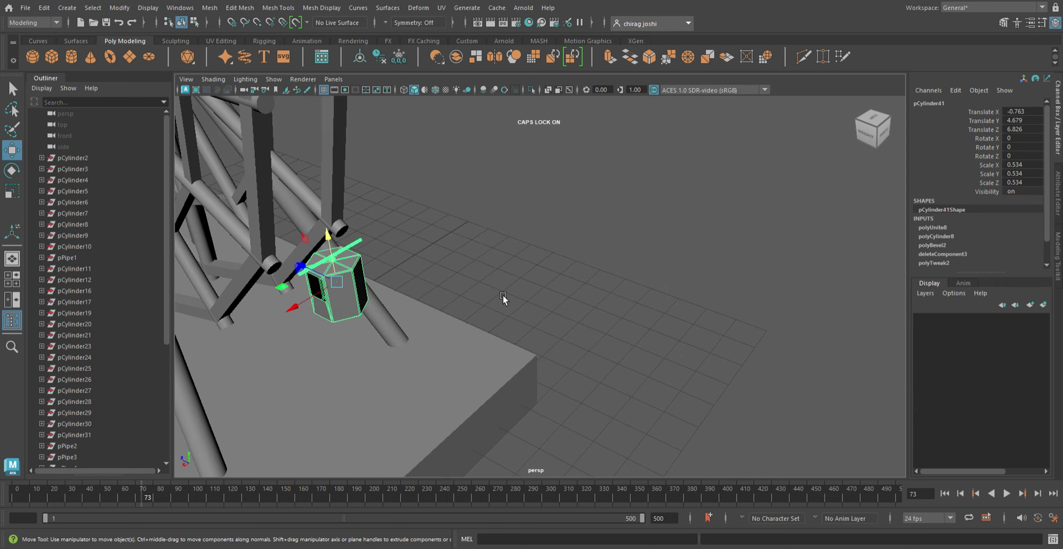
{"action": "key", "text": "r"}
{"action": "mouse_move", "coordinate": [332, 258]}
{"action": "left_mouse_down"}
{"action": "mouse_move", "coordinate": [367, 284]}
{"action": "mouse_move", "coordinate": [294, 284]}
{"action": "mouse_move", "coordinate": [288, 303]}
{"action": "left_mouse_up"}
{"action": "key", "text": "w"}
{"action": "scroll", "coordinate": [388, 266], "scroll_direction": "up", "scroll_amount": 5}
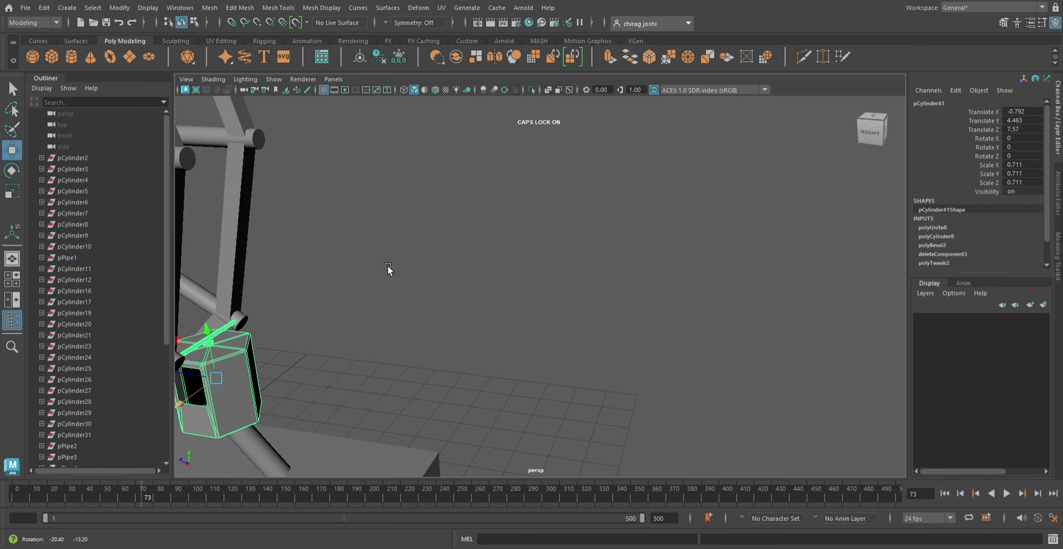
{"action": "key", "text": "f"}
{"action": "mouse_move", "coordinate": [509, 271]}
{"action": "left_mouse_down", "text": "alt"}
{"action": "mouse_move", "coordinate": [436, 268]}
{"action": "mouse_move", "coordinate": [517, 299]}
{"action": "mouse_move", "coordinate": [620, 290]}
{"action": "left_mouse_up", "text": "alt"}
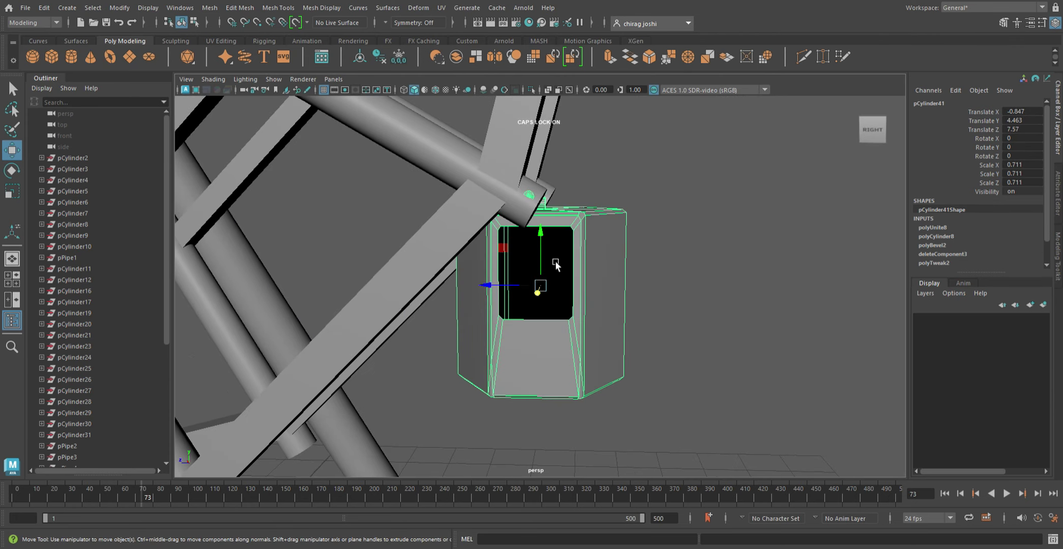
{"action": "left_click_drag", "start_coordinate": [551, 264], "coordinate": [552, 268]}
{"action": "scroll", "coordinate": [571, 267], "scroll_direction": "down", "scroll_amount": 5}
{"action": "scroll", "coordinate": [570, 267], "scroll_direction": "down", "scroll_amount": 5}
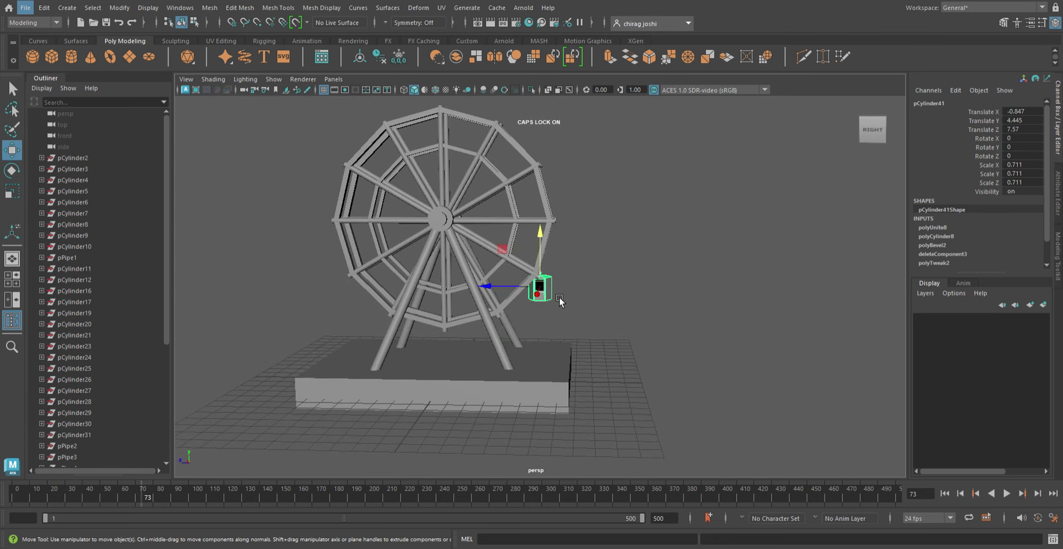
{"action": "scroll", "coordinate": [559, 301], "scroll_direction": "up", "scroll_amount": 5}
{"action": "scroll", "coordinate": [559, 301], "scroll_direction": "up", "scroll_amount": 5}
{"action": "left_click_drag", "start_coordinate": [559, 300], "coordinate": [557, 252], "text": "alt"}
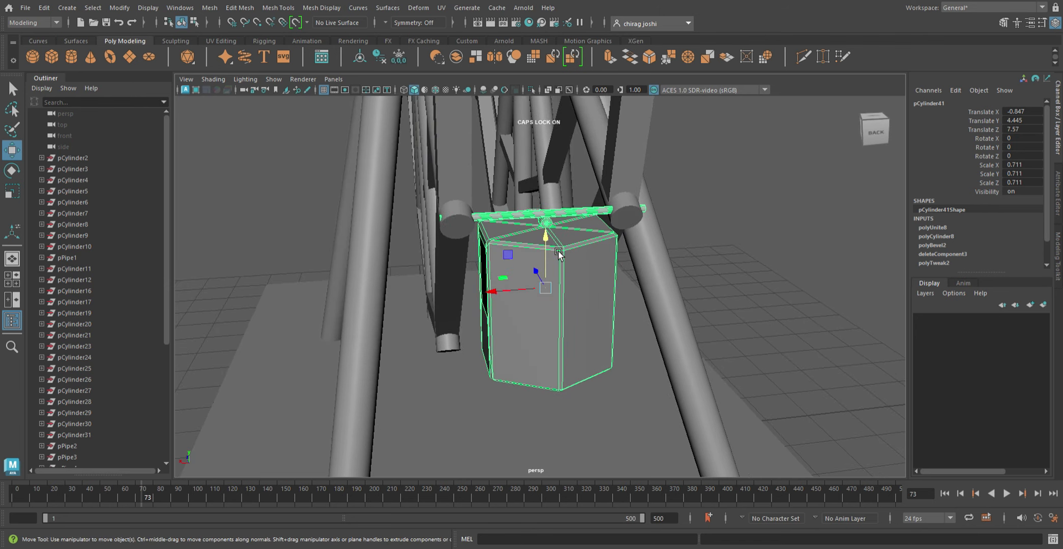
- Duplicate the positioned cabin and slide the copy under the next rim bar
{"action": "key", "text": "ctrl+d"}
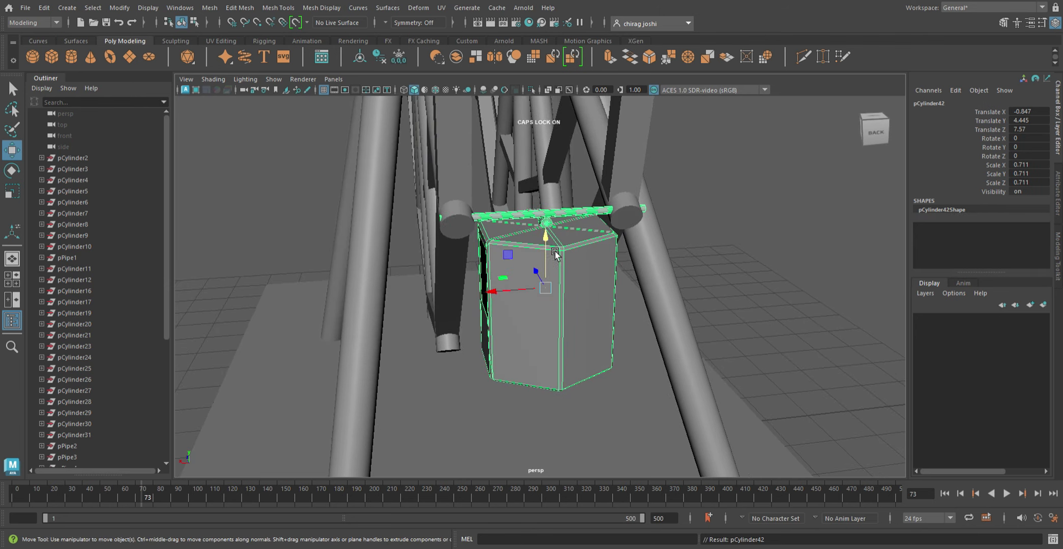
{"action": "scroll", "coordinate": [558, 254], "scroll_direction": "down", "scroll_amount": 10}
{"action": "left_click_drag", "start_coordinate": [567, 246], "coordinate": [554, 258], "text": "alt"}
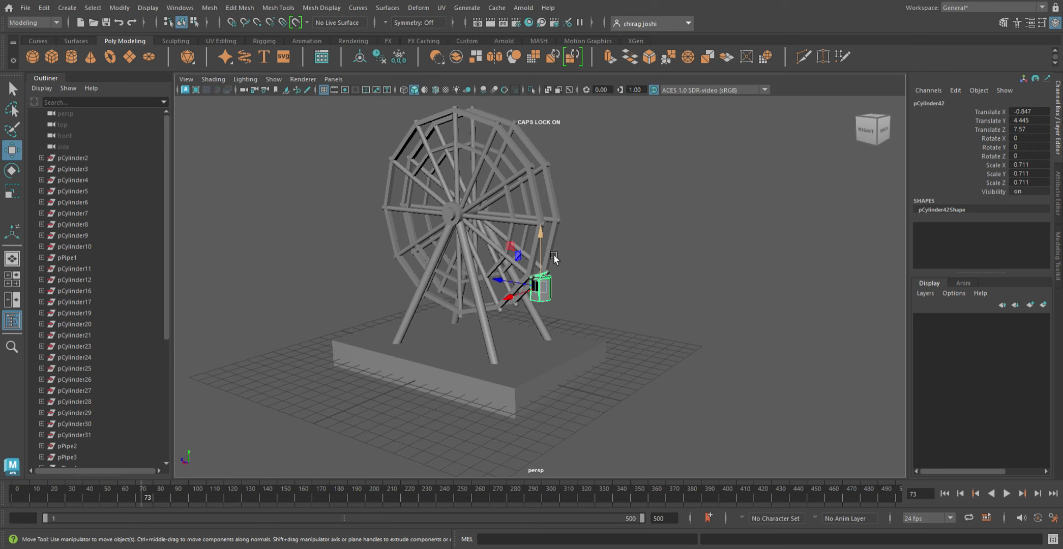
{"action": "middle_click_drag", "start_coordinate": [554, 259], "coordinate": [558, 205]}
{"action": "key", "text": "f"}
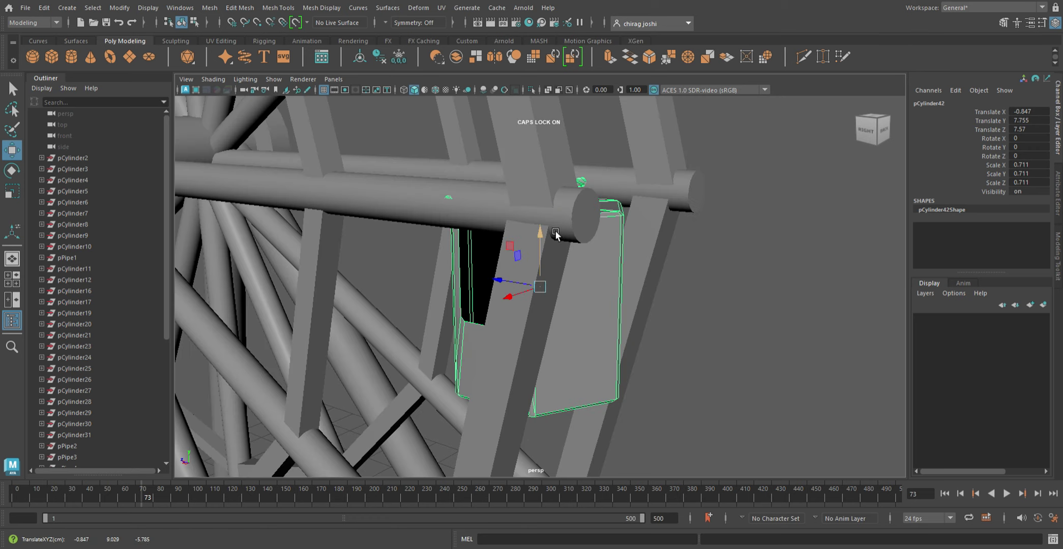
{"action": "mouse_move", "coordinate": [508, 279]}
{"action": "left_mouse_down"}
{"action": "mouse_move", "coordinate": [638, 311]}
{"action": "mouse_move", "coordinate": [607, 314]}
{"action": "left_mouse_up"}
- Place two more cabin copies under their bars, including one near the top
{"action": "key", "text": "a"}
{"action": "left_click", "coordinate": [572, 224]}
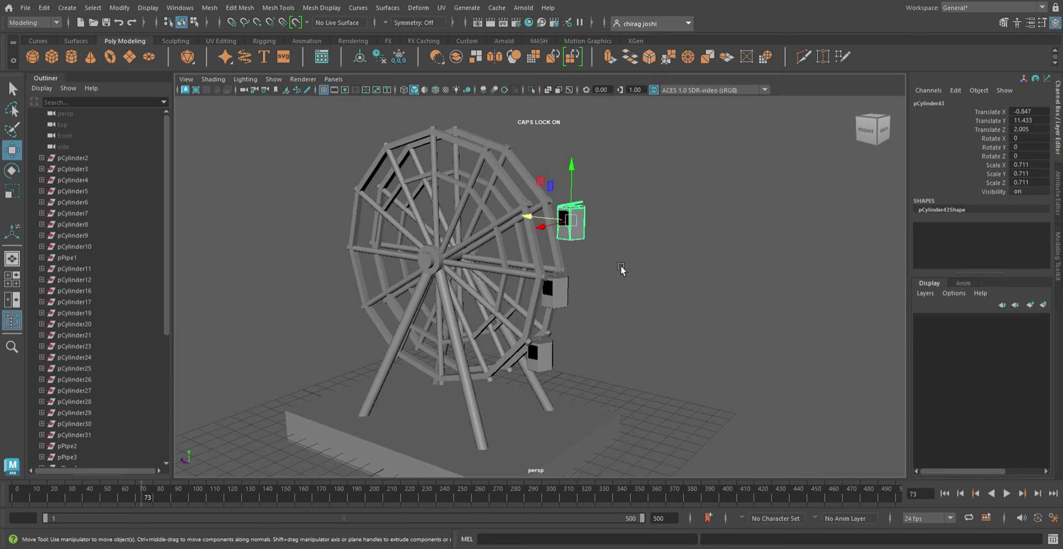
{"action": "key", "text": "f"}
{"action": "left_click_drag", "start_coordinate": [514, 280], "coordinate": [358, 288]}
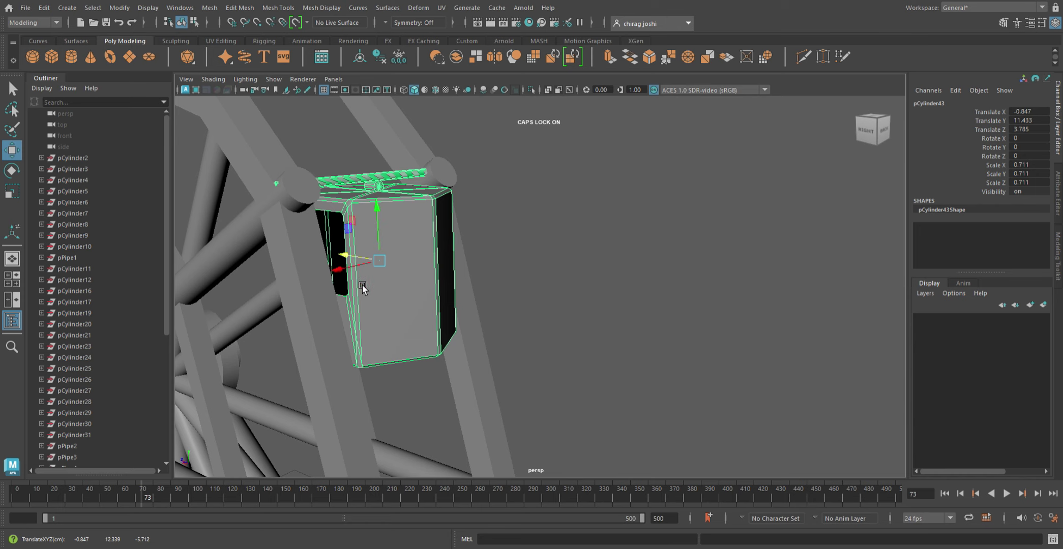
{"action": "key", "text": "a"}
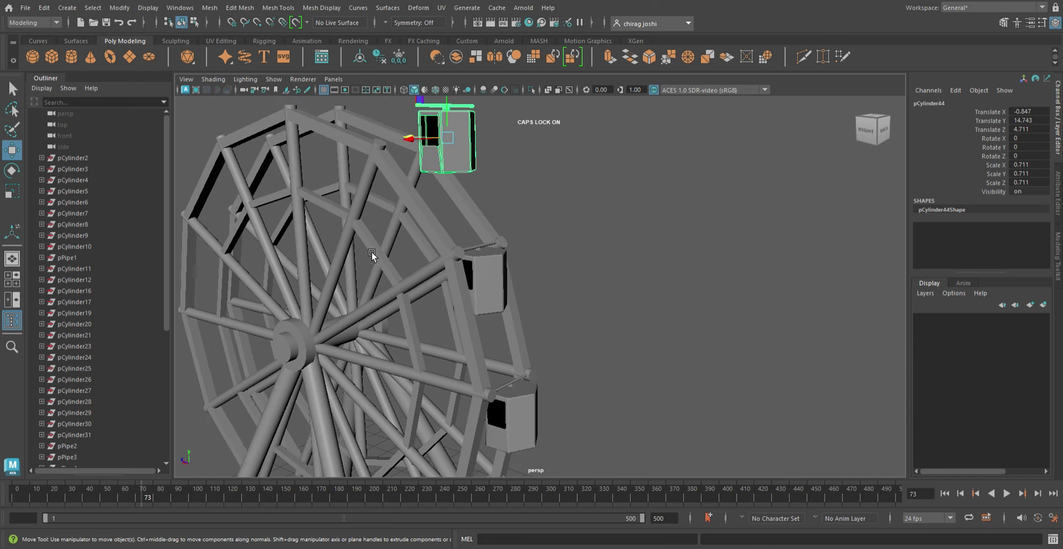
{"action": "key", "text": "f"}
{"action": "mouse_move", "coordinate": [549, 245]}
{"action": "left_mouse_down"}
{"action": "mouse_move", "coordinate": [512, 367]}
{"action": "mouse_move", "coordinate": [388, 375]}
{"action": "left_mouse_up"}
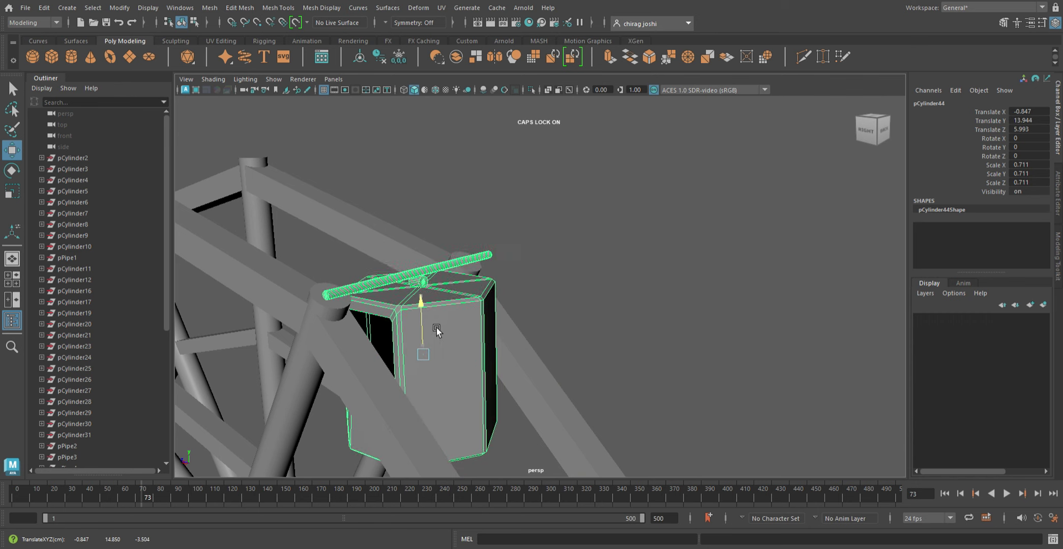
{"action": "mouse_move", "coordinate": [435, 320]}
{"action": "left_mouse_down"}
{"action": "mouse_move", "coordinate": [431, 346]}
{"action": "mouse_move", "coordinate": [390, 363]}
{"action": "left_mouse_up"}
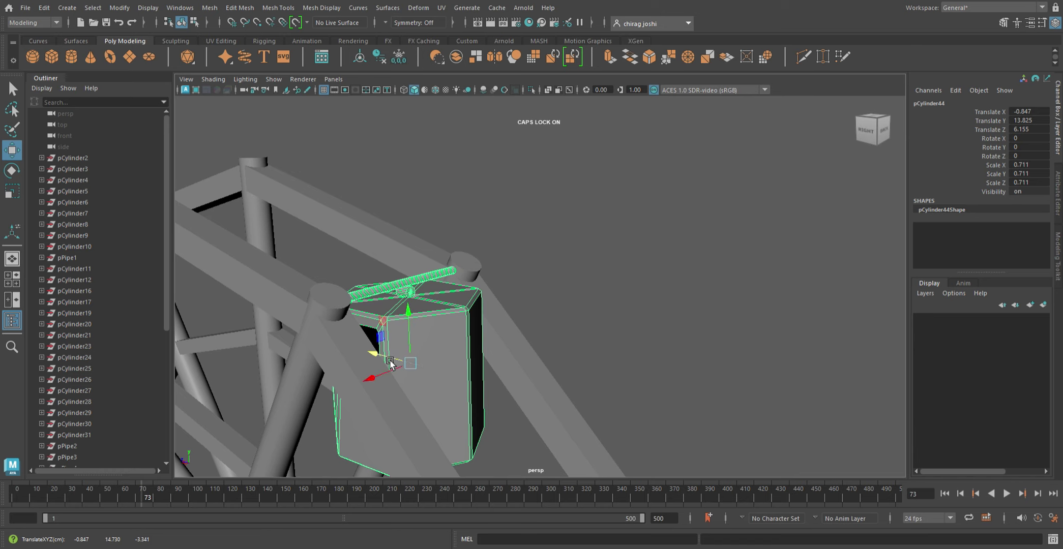
- Duplicate the cabin twice more and seat each copy on its rim bar
{"action": "key", "text": "shift+d"}
{"action": "key", "text": "f"}
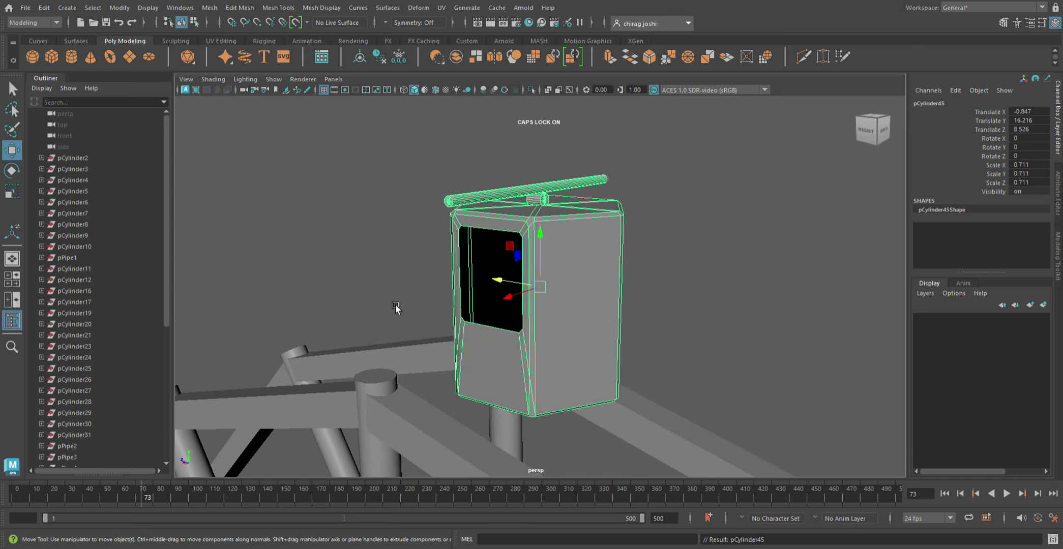
{"action": "mouse_move", "coordinate": [548, 255]}
{"action": "left_mouse_down"}
{"action": "mouse_move", "coordinate": [506, 446]}
{"action": "mouse_move", "coordinate": [406, 457]}
{"action": "mouse_move", "coordinate": [539, 370]}
{"action": "mouse_move", "coordinate": [526, 370]}
{"action": "left_mouse_up"}
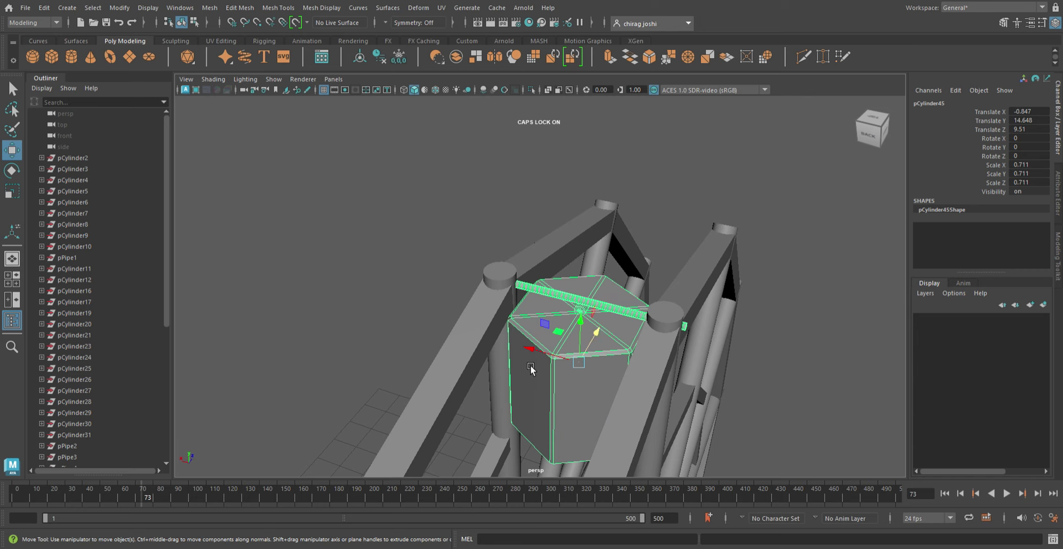
{"action": "mouse_move", "coordinate": [591, 331]}
{"action": "left_mouse_down"}
{"action": "mouse_move", "coordinate": [588, 318]}
{"action": "mouse_move", "coordinate": [694, 137]}
{"action": "left_mouse_up"}
{"action": "key", "text": "ctrl+d"}
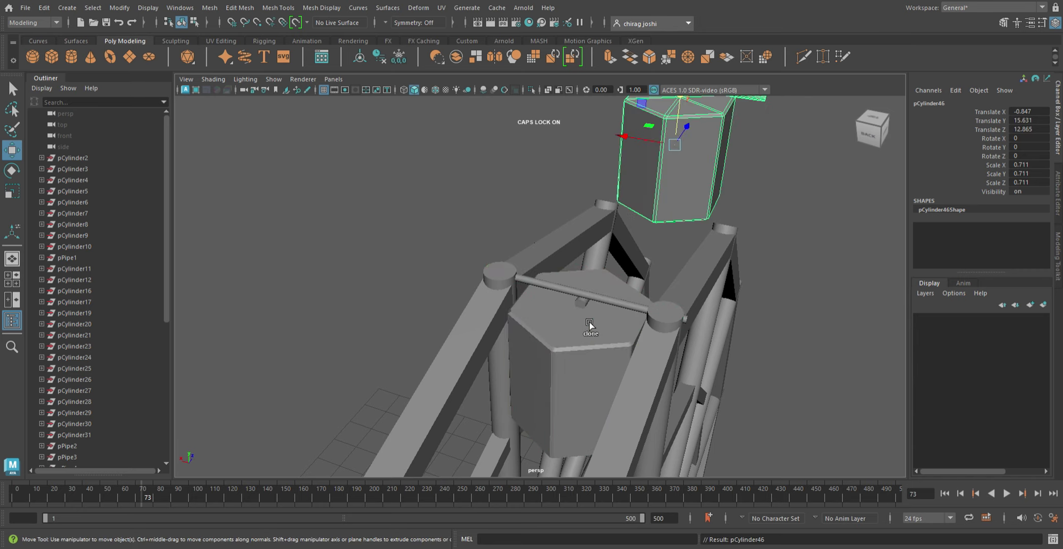
{"action": "key", "text": "f"}
{"action": "mouse_move", "coordinate": [542, 254]}
{"action": "left_mouse_down"}
{"action": "mouse_move", "coordinate": [550, 409]}
{"action": "mouse_move", "coordinate": [638, 345]}
{"action": "mouse_move", "coordinate": [701, 327]}
{"action": "mouse_move", "coordinate": [552, 445]}
{"action": "left_mouse_up"}
- Place another cabin copy further along the rim, settling it under its bar
{"action": "key", "text": "f"}
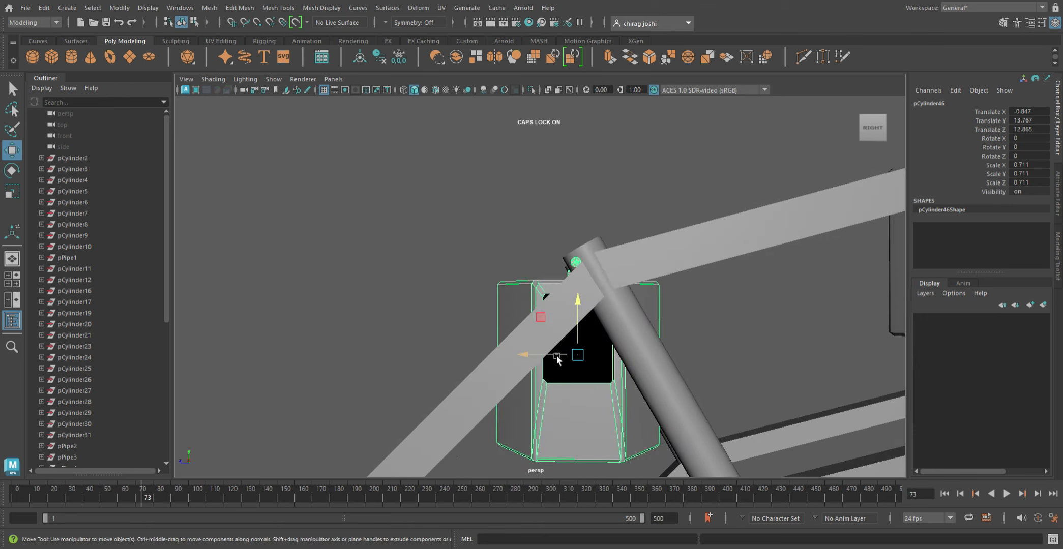
{"action": "left_click_drag", "start_coordinate": [558, 359], "coordinate": [254, 360], "text": "shift"}
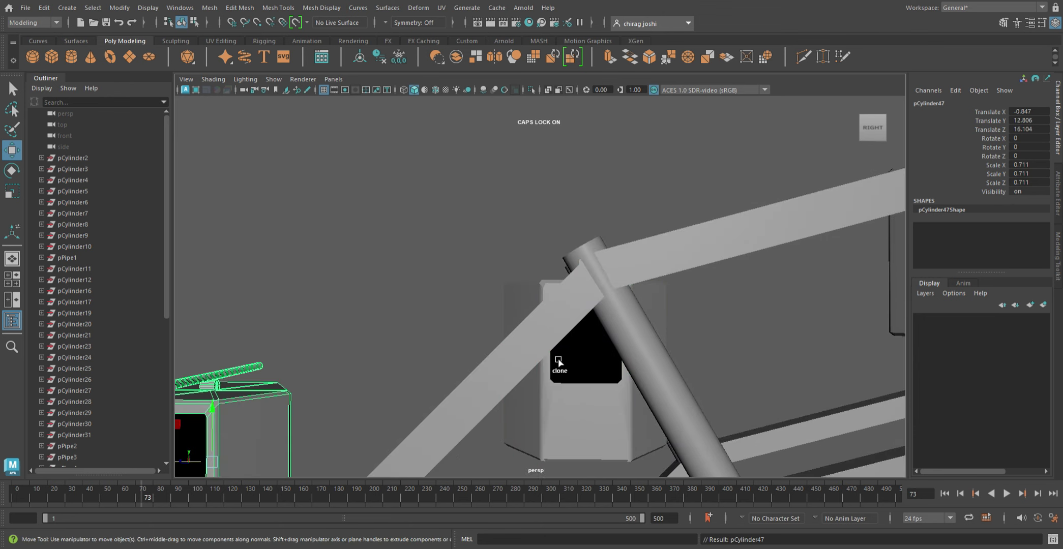
{"action": "key", "text": "f"}
{"action": "left_click_drag", "start_coordinate": [541, 247], "coordinate": [534, 485]}
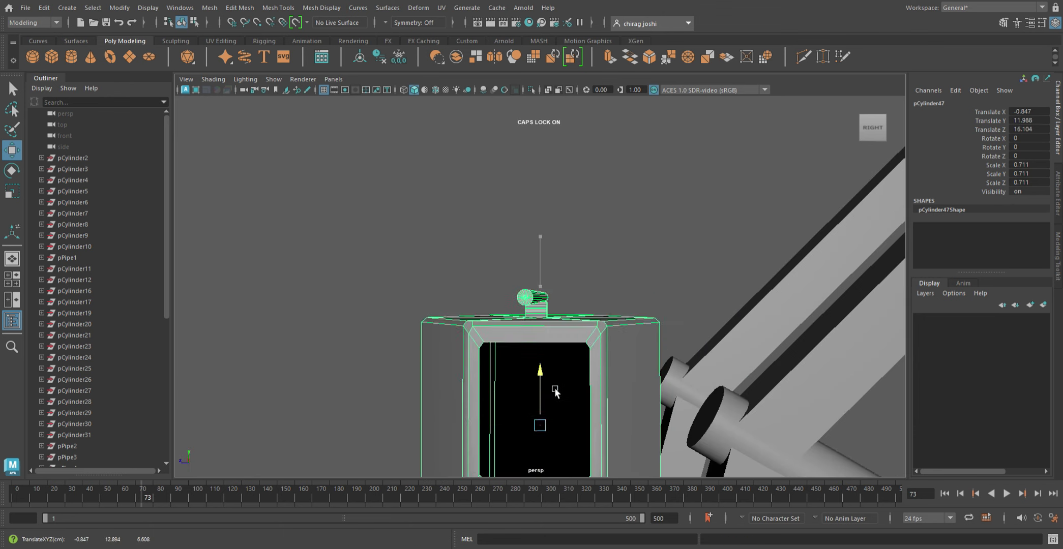
{"action": "key", "text": "f"}
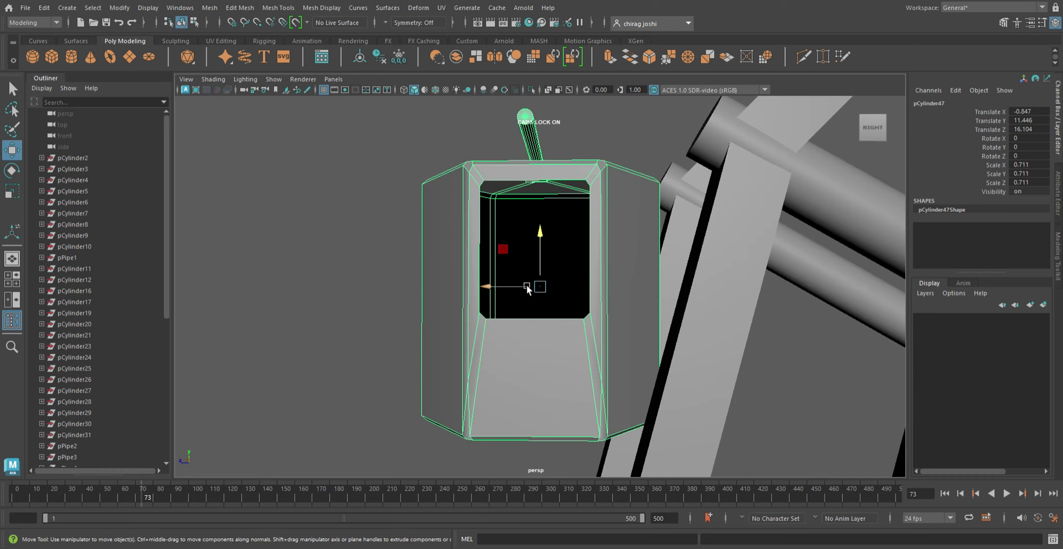
{"action": "left_click_drag", "start_coordinate": [539, 287], "coordinate": [675, 325]}
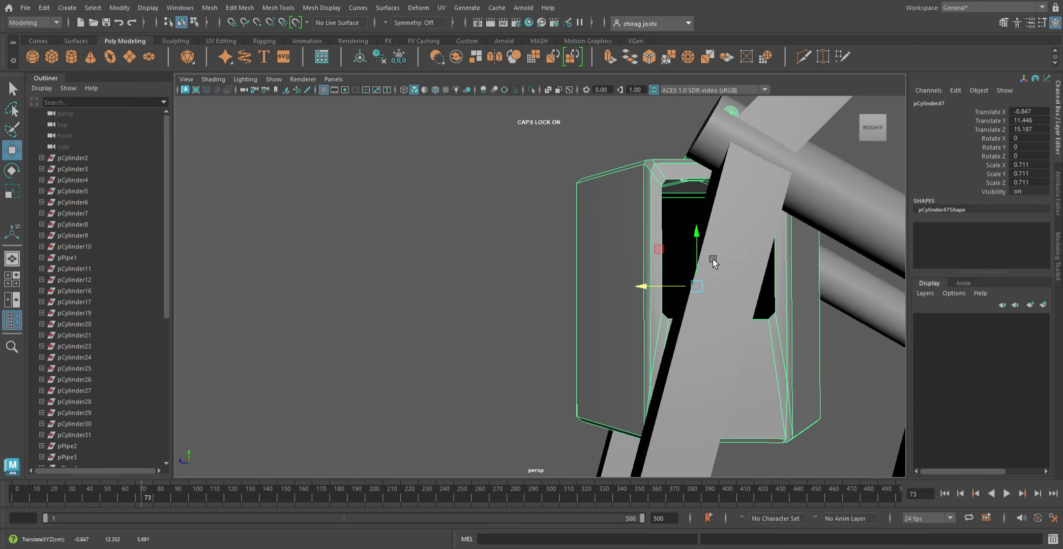
{"action": "left_click_drag", "start_coordinate": [707, 255], "coordinate": [706, 259]}
- Duplicate two more cabins and fine-tune them under the lower rim bars
{"action": "key", "text": "shift+d"}
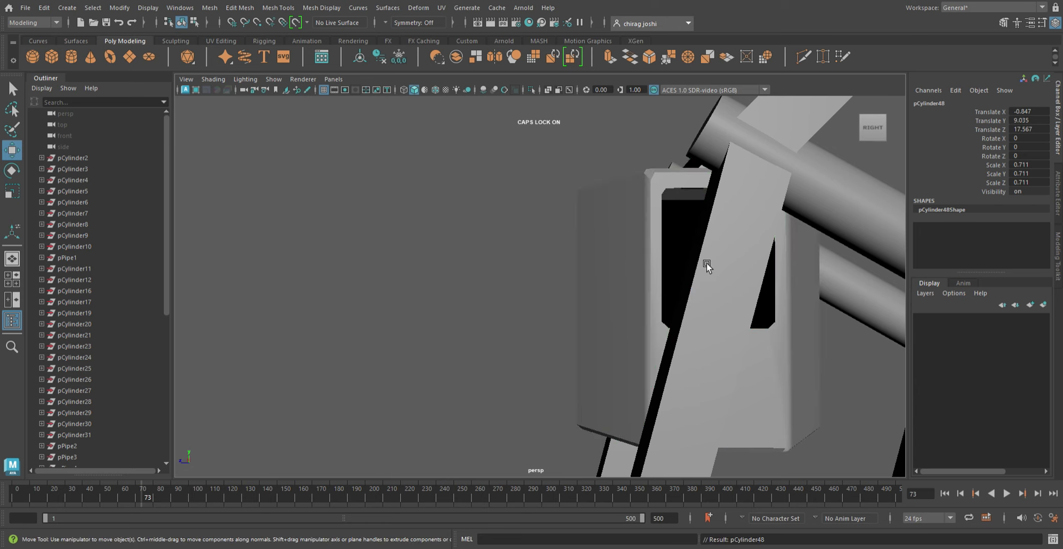
{"action": "key", "text": "f"}
{"action": "left_click_drag", "start_coordinate": [551, 265], "coordinate": [553, 380]}
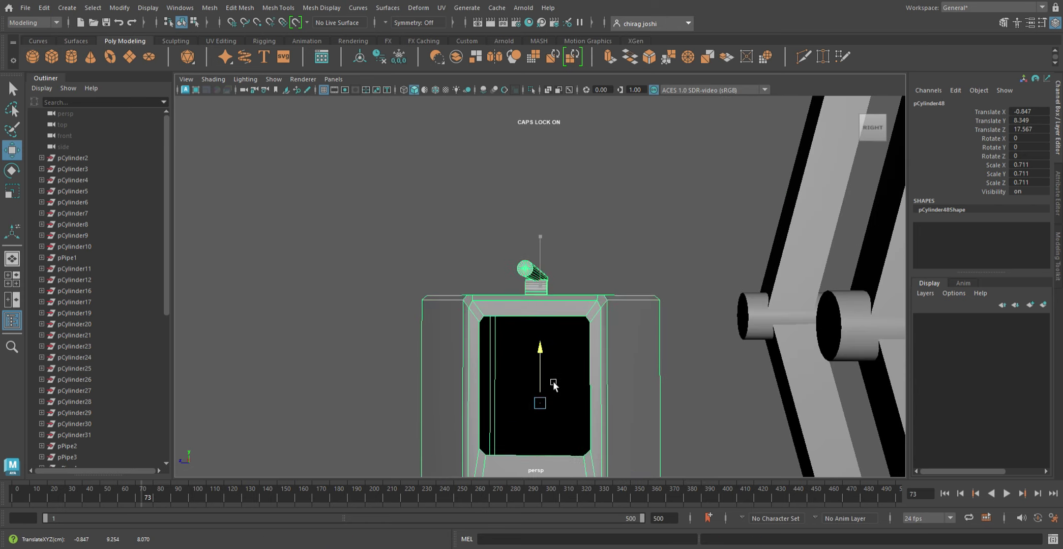
{"action": "left_click_drag", "start_coordinate": [517, 413], "coordinate": [774, 464]}
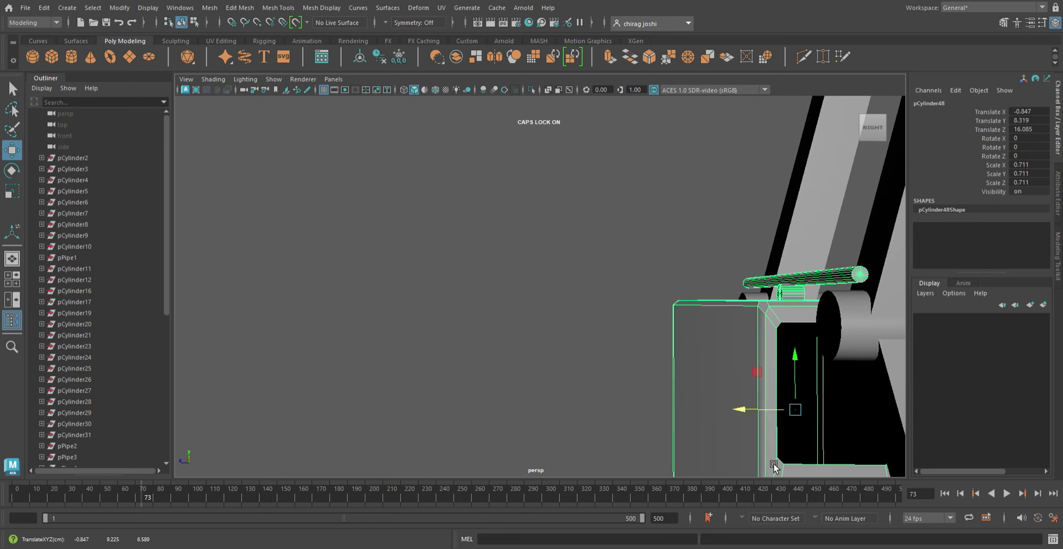
{"action": "left_click_drag", "start_coordinate": [806, 382], "coordinate": [810, 414]}
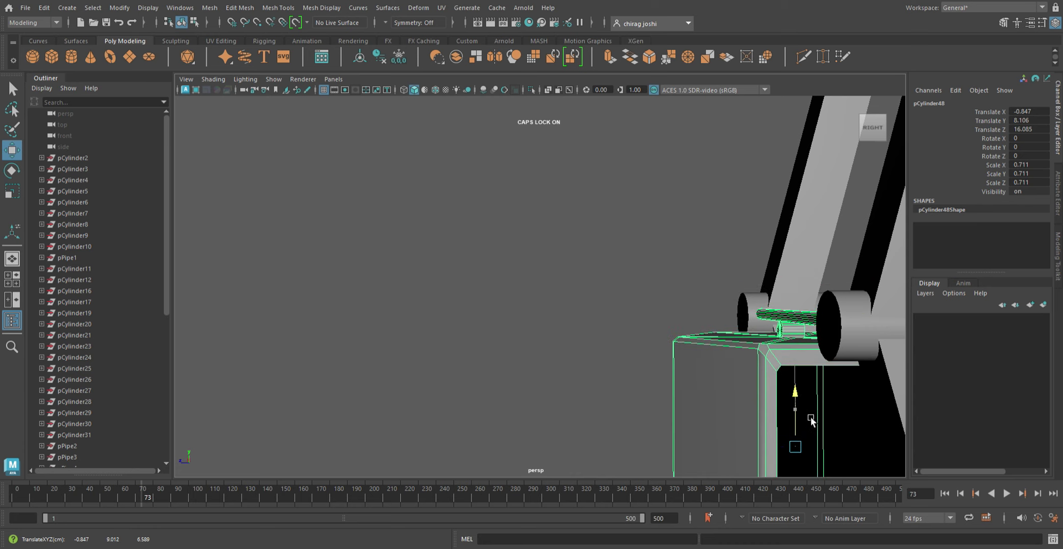
{"action": "key", "text": "shift+d"}
{"action": "key", "text": "f"}
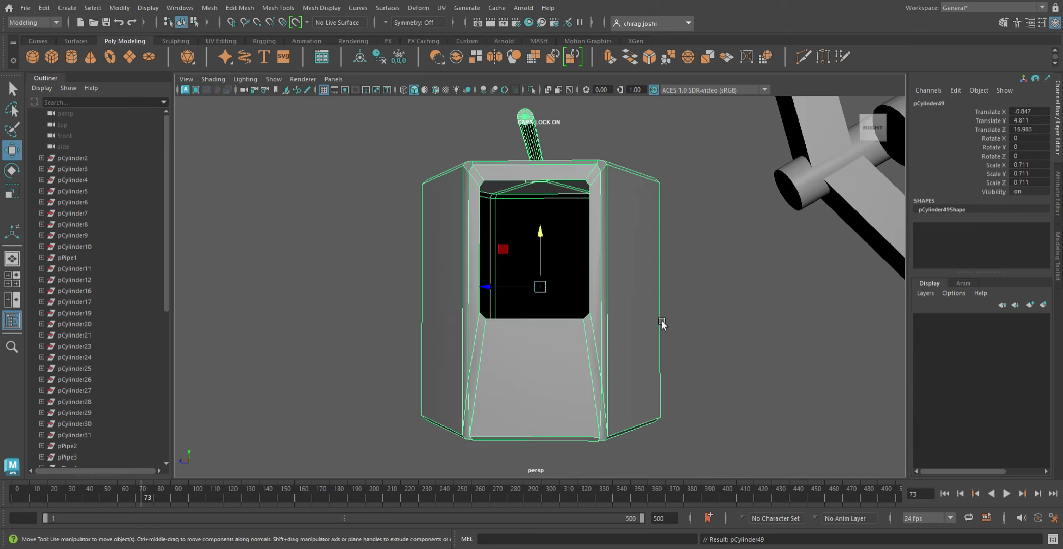
{"action": "left_click_drag", "start_coordinate": [526, 290], "coordinate": [819, 299]}
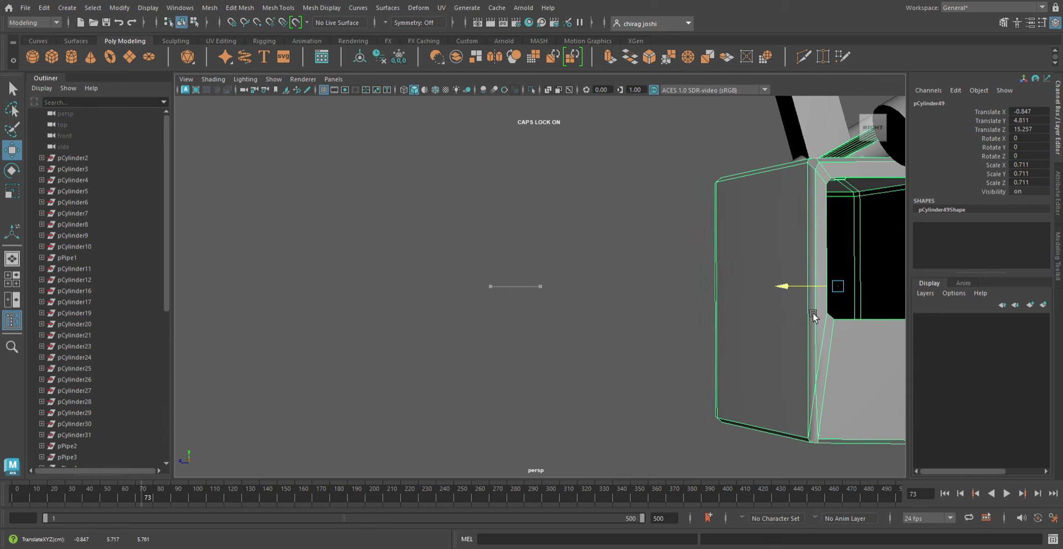
{"action": "key", "text": "f"}
{"action": "mouse_move", "coordinate": [539, 286]}
{"action": "left_mouse_down"}
{"action": "mouse_move", "coordinate": [527, 294]}
{"action": "mouse_move", "coordinate": [537, 292]}
{"action": "left_mouse_up"}
- Duplicate a cabin for the bottom bar and raise it into place
{"action": "key", "text": "ctrl+d"}
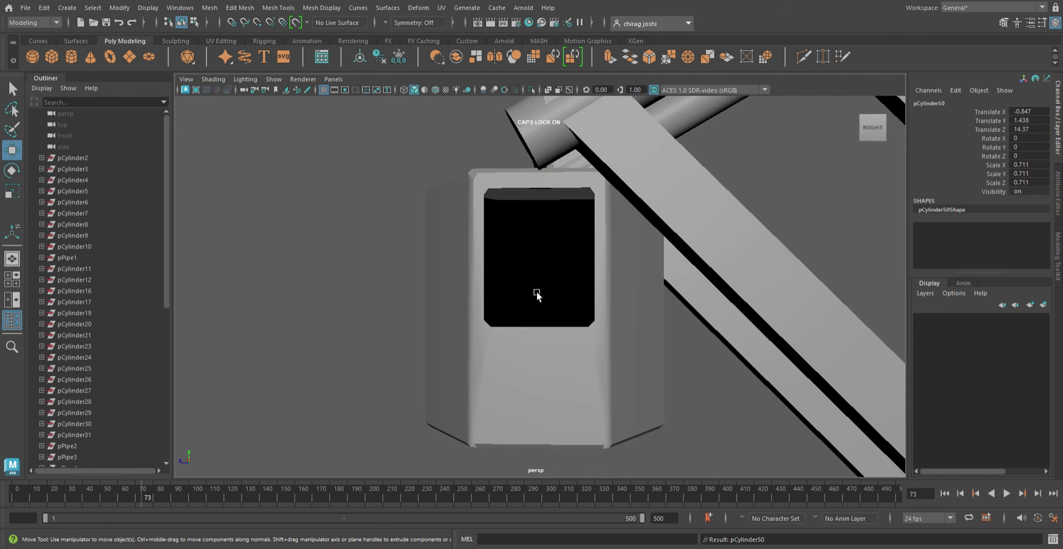
{"action": "key", "text": "f"}
{"action": "scroll", "coordinate": [532, 299], "scroll_direction": "down", "scroll_amount": 3}
{"action": "scroll", "coordinate": [532, 299], "scroll_direction": "down", "scroll_amount": 3}
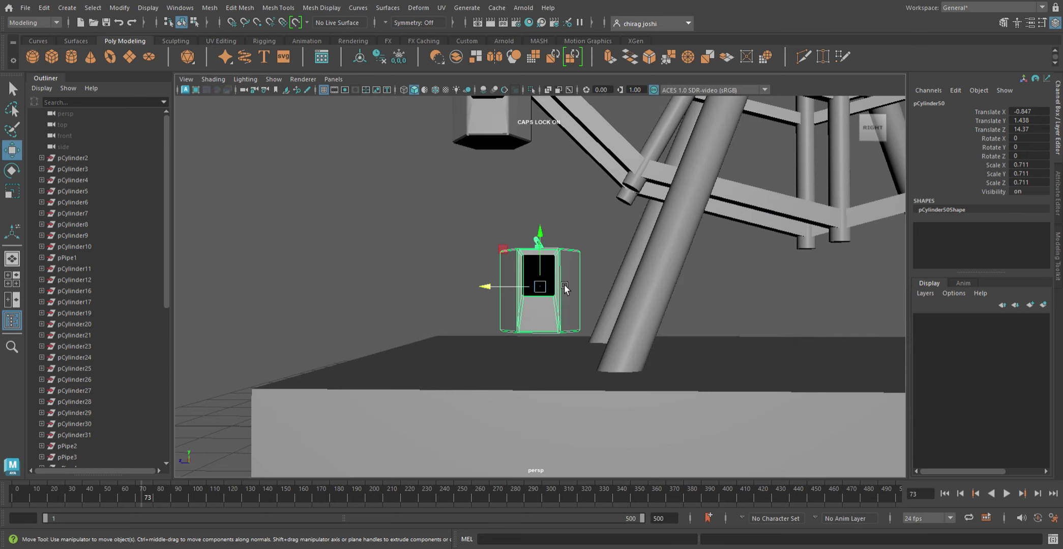
{"action": "mouse_move", "coordinate": [518, 289]}
{"action": "left_mouse_down"}
{"action": "mouse_move", "coordinate": [599, 289]}
{"action": "mouse_move", "coordinate": [598, 240]}
{"action": "left_mouse_up"}
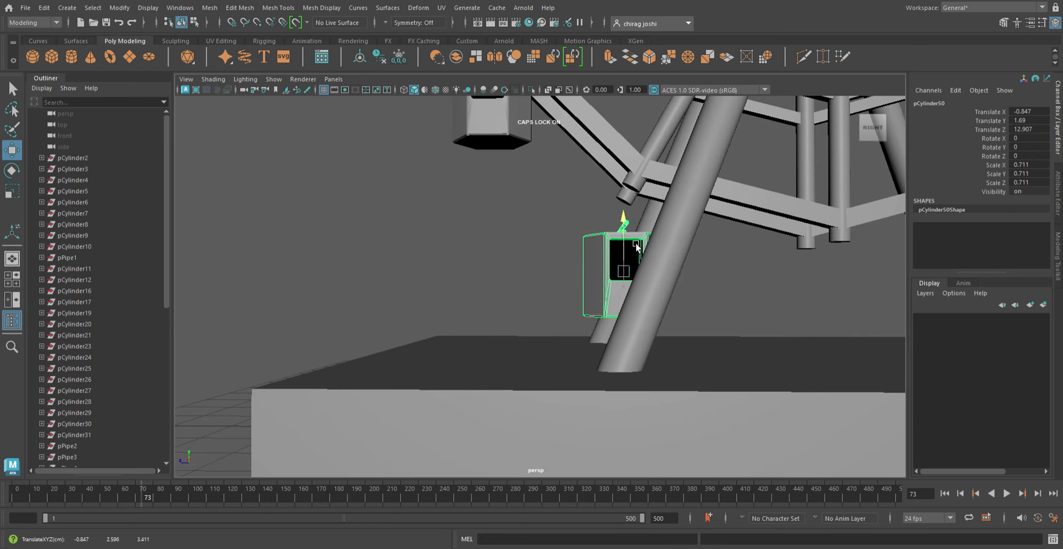
{"action": "key", "text": "f"}
{"action": "mouse_move", "coordinate": [540, 264]}
{"action": "left_mouse_down"}
{"action": "mouse_move", "coordinate": [530, 301]}
{"action": "mouse_move", "coordinate": [610, 275]}
{"action": "left_mouse_up"}
{"action": "mouse_move", "coordinate": [555, 254]}
{"action": "left_mouse_down"}
{"action": "mouse_move", "coordinate": [558, 208]}
{"action": "mouse_move", "coordinate": [600, 223]}
{"action": "left_mouse_up"}
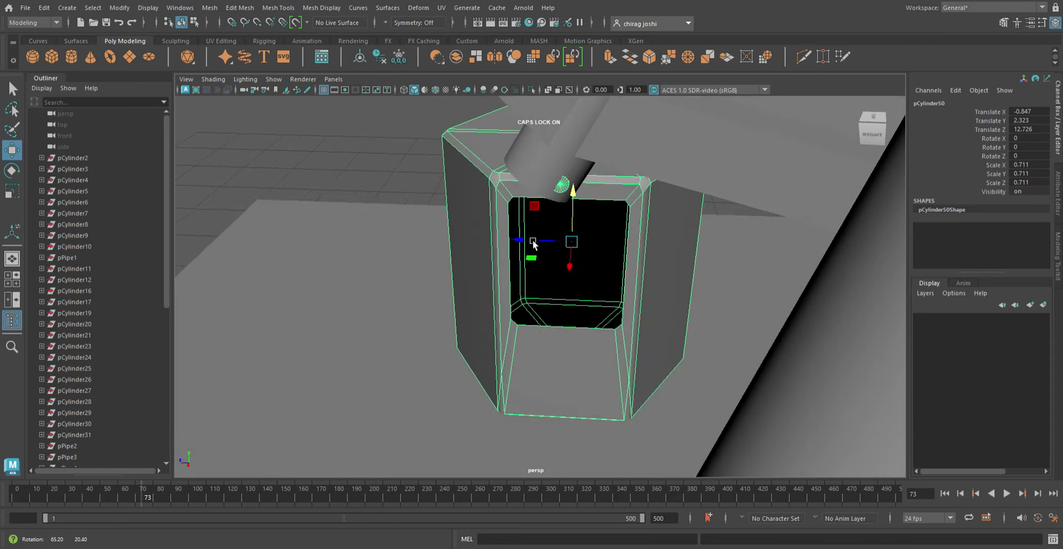
{"action": "left_click_drag", "start_coordinate": [533, 243], "coordinate": [539, 246]}
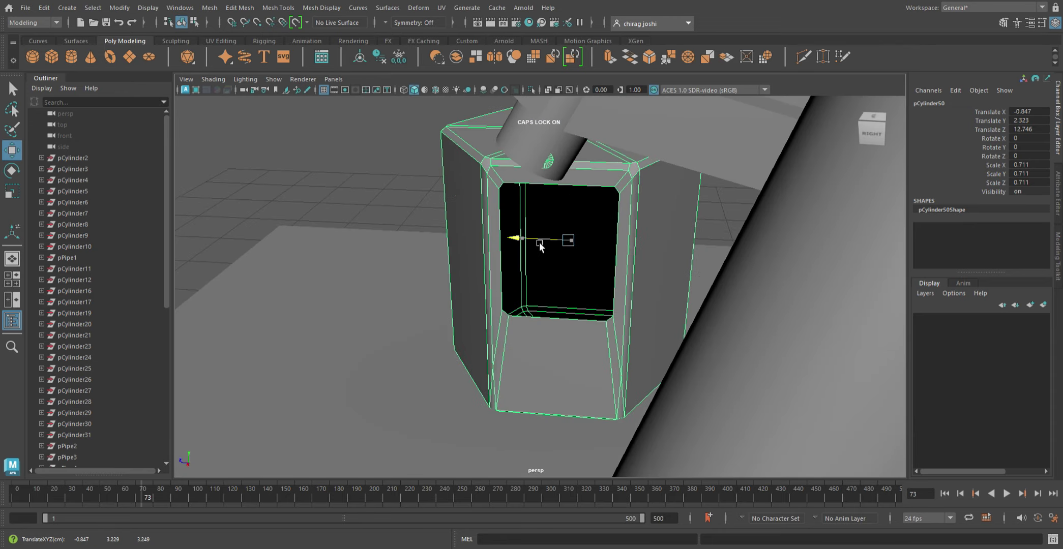
- Select pCylinder51 and raise it up so it hangs beneath the wheel rim
{"action": "left_click", "coordinate": [577, 203]}
{"action": "key", "text": "f"}
{"action": "scroll", "coordinate": [593, 214], "scroll_direction": "down", "scroll_amount": 2}
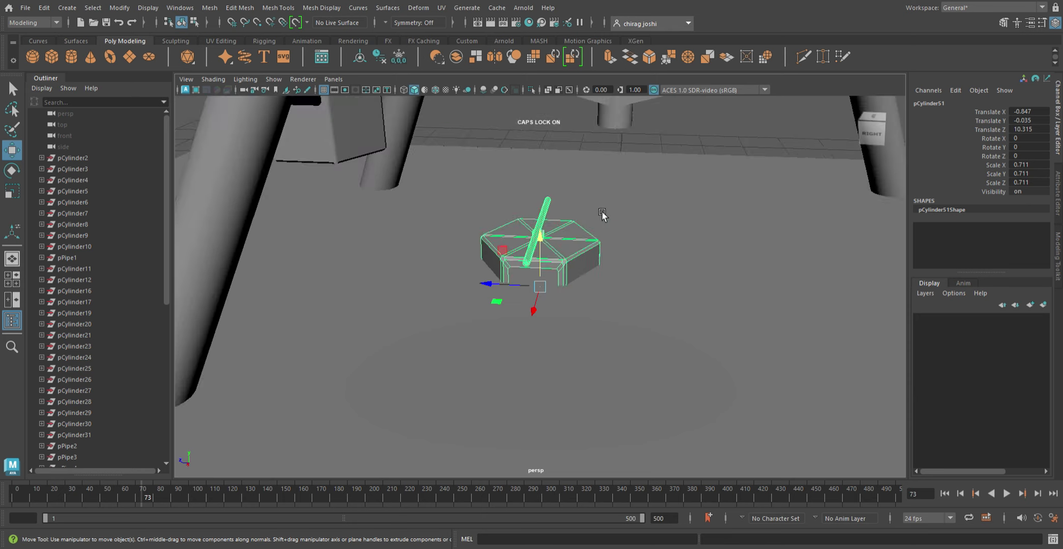
{"action": "scroll", "coordinate": [592, 213], "scroll_direction": "down", "scroll_amount": 3}
{"action": "mouse_move", "coordinate": [547, 259]}
{"action": "left_mouse_down"}
{"action": "mouse_move", "coordinate": [578, 234]}
{"action": "mouse_move", "coordinate": [540, 237]}
{"action": "mouse_move", "coordinate": [611, 209]}
{"action": "mouse_move", "coordinate": [513, 214]}
{"action": "mouse_move", "coordinate": [519, 235]}
{"action": "mouse_move", "coordinate": [510, 236]}
{"action": "mouse_move", "coordinate": [516, 229]}
{"action": "left_mouse_up"}
{"action": "scroll", "coordinate": [578, 234], "scroll_direction": "up", "scroll_amount": 5}
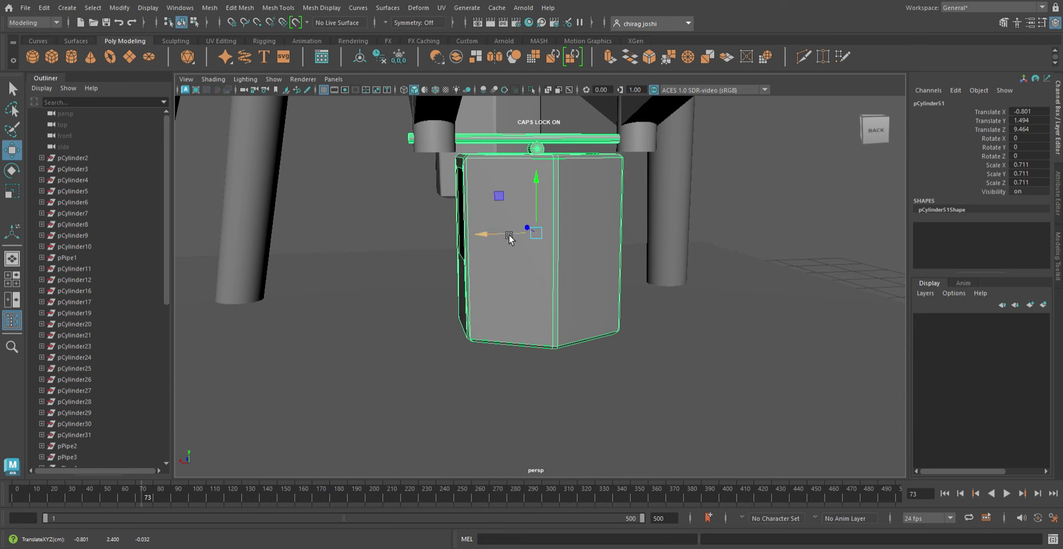
{"action": "left_click", "coordinate": [632, 202]}
{"action": "scroll", "coordinate": [633, 201], "scroll_direction": "down", "scroll_amount": 5}
{"action": "scroll", "coordinate": [612, 216], "scroll_direction": "down", "scroll_amount": 3}
{"action": "left_click_drag", "start_coordinate": [613, 217], "coordinate": [722, 220], "text": "alt"}
- Orbit and pan around the finished Ferris wheel, checking its spokes and rim
{"action": "scroll", "coordinate": [711, 216], "scroll_direction": "down", "scroll_amount": 5}
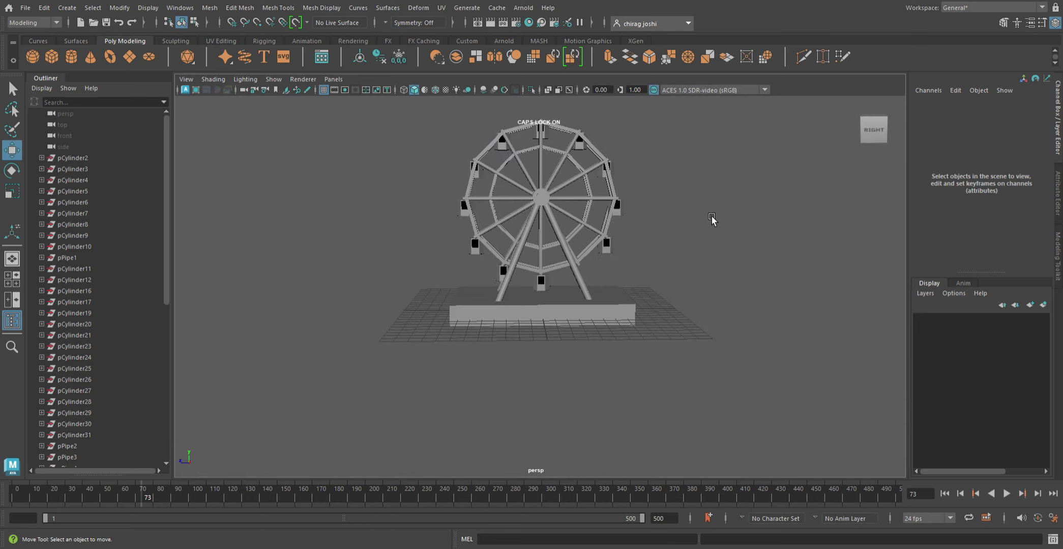
{"action": "middle_click_drag", "start_coordinate": [653, 234], "coordinate": [657, 361], "text": "alt"}
{"action": "mouse_move", "coordinate": [657, 361]}
{"action": "left_mouse_down", "text": "alt"}
{"action": "mouse_move", "coordinate": [657, 325]}
{"action": "mouse_move", "coordinate": [683, 332]}
{"action": "mouse_move", "coordinate": [497, 328]}
{"action": "mouse_move", "coordinate": [434, 398]}
{"action": "mouse_move", "coordinate": [696, 327]}
{"action": "mouse_move", "coordinate": [673, 304]}
{"action": "mouse_move", "coordinate": [639, 303]}
{"action": "left_mouse_up", "text": "alt"}
{"action": "scroll", "coordinate": [565, 325], "scroll_direction": "up", "scroll_amount": 3}
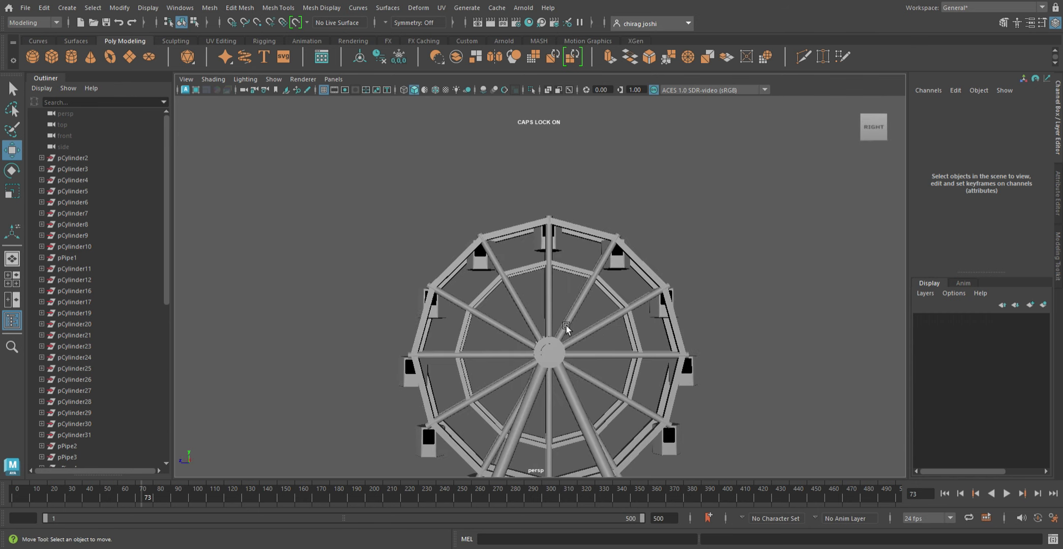
{"action": "mouse_move", "coordinate": [364, 213]}
{"action": "left_mouse_down"}
{"action": "mouse_move", "coordinate": [690, 419]}
{"action": "mouse_move", "coordinate": [378, 306]}
{"action": "left_mouse_up"}
{"action": "left_click", "coordinate": [609, 280]}
{"action": "mouse_move", "coordinate": [609, 279]}
{"action": "left_mouse_down", "text": "alt"}
{"action": "mouse_move", "coordinate": [655, 261]}
{"action": "mouse_move", "coordinate": [725, 256]}
{"action": "mouse_move", "coordinate": [777, 282]}
{"action": "mouse_move", "coordinate": [725, 268]}
{"action": "mouse_move", "coordinate": [593, 265]}
{"action": "mouse_move", "coordinate": [637, 252]}
{"action": "mouse_move", "coordinate": [589, 303]}
{"action": "left_mouse_up", "text": "alt"}
{"action": "left_click", "coordinate": [770, 280]}
{"action": "left_click", "coordinate": [590, 303]}
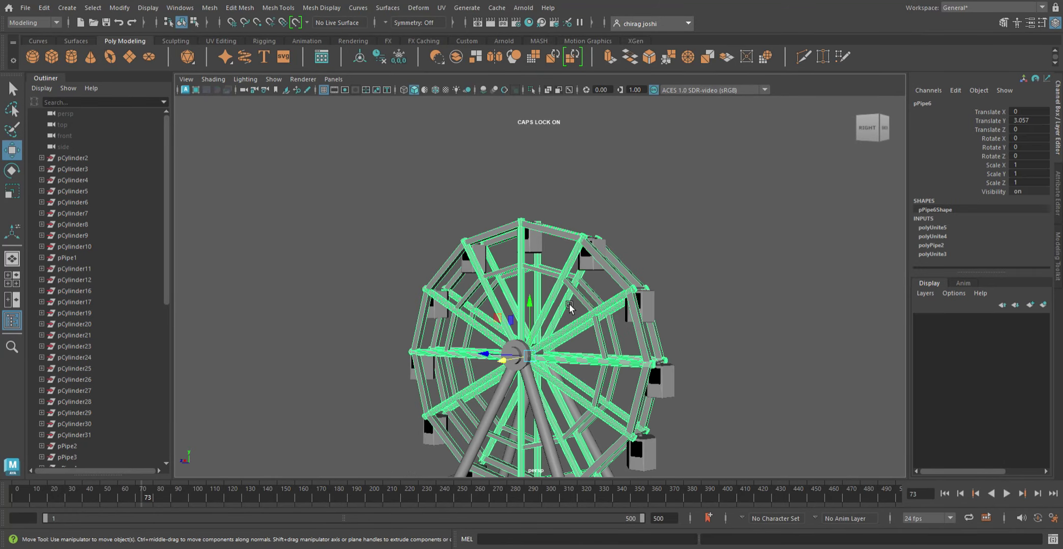
{"action": "left_click", "coordinate": [630, 270]}
{"action": "mouse_move", "coordinate": [742, 295]}
{"action": "left_mouse_down", "text": "alt"}
{"action": "mouse_move", "coordinate": [795, 242]}
{"action": "mouse_move", "coordinate": [764, 263]}
{"action": "mouse_move", "coordinate": [769, 277]}
{"action": "mouse_move", "coordinate": [748, 272]}
{"action": "left_mouse_up", "text": "alt"}
- Zoom to check the upper-right cabin, then switch to the Rigging menu set with F3
{"action": "scroll", "coordinate": [768, 263], "scroll_direction": "down", "scroll_amount": 5}
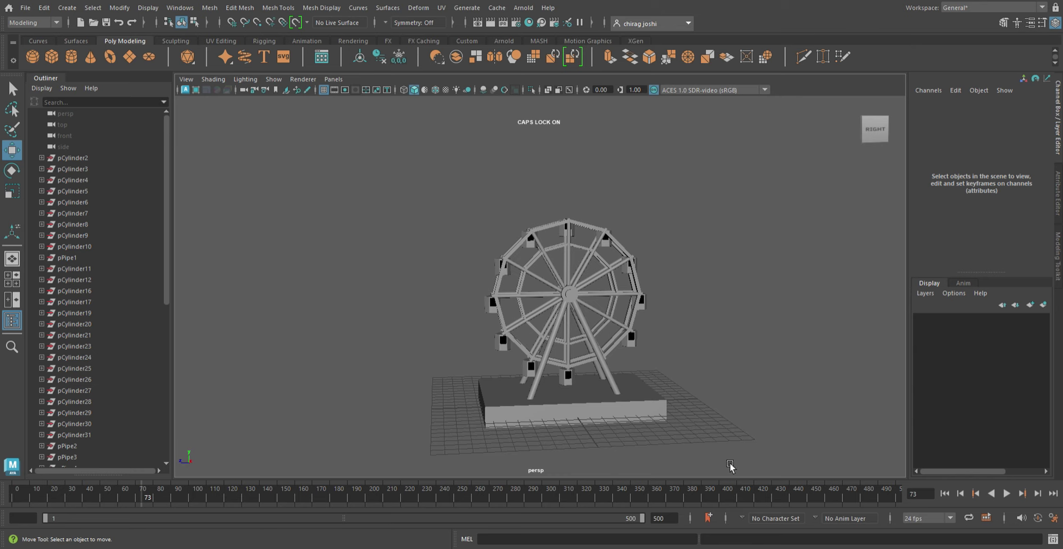
{"action": "scroll", "coordinate": [687, 345], "scroll_direction": "up", "scroll_amount": 5}
{"action": "scroll", "coordinate": [688, 344], "scroll_direction": "down", "scroll_amount": 3}
{"action": "scroll", "coordinate": [661, 305], "scroll_direction": "down", "scroll_amount": 2}
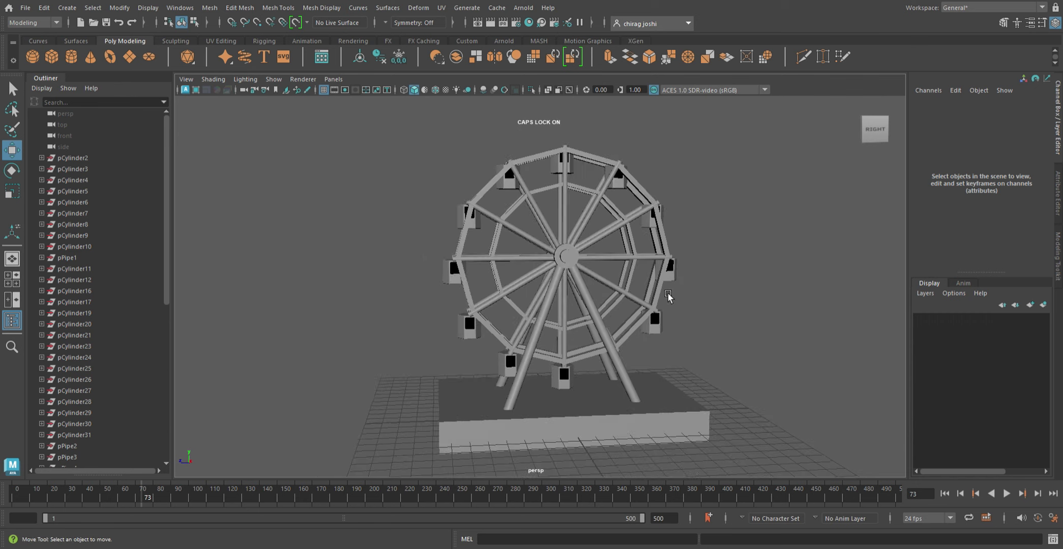
{"action": "scroll", "coordinate": [612, 210], "scroll_direction": "up", "scroll_amount": 1}
{"action": "left_click", "coordinate": [621, 191]}
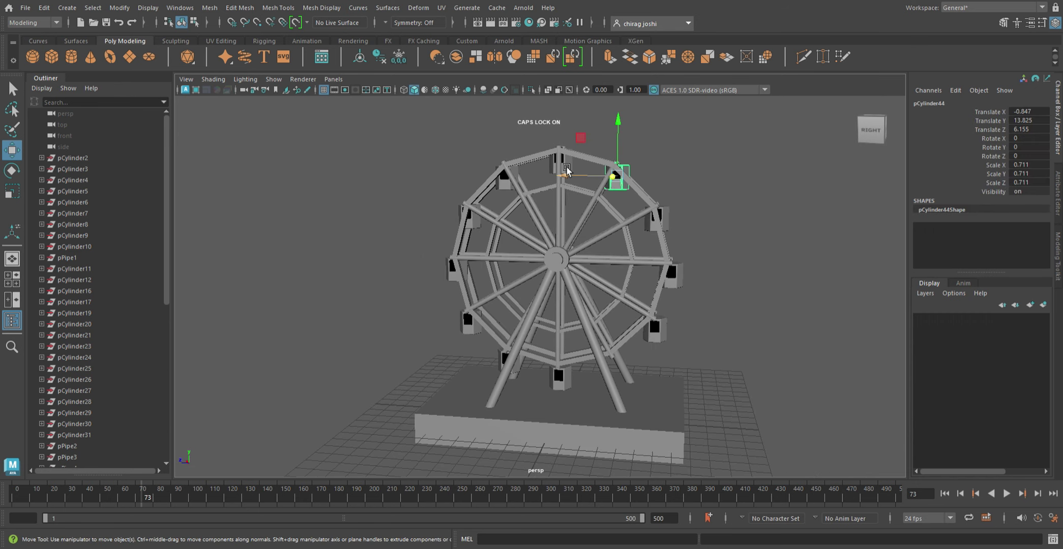
{"action": "left_click", "coordinate": [712, 173]}
{"action": "key", "text": "F3"}
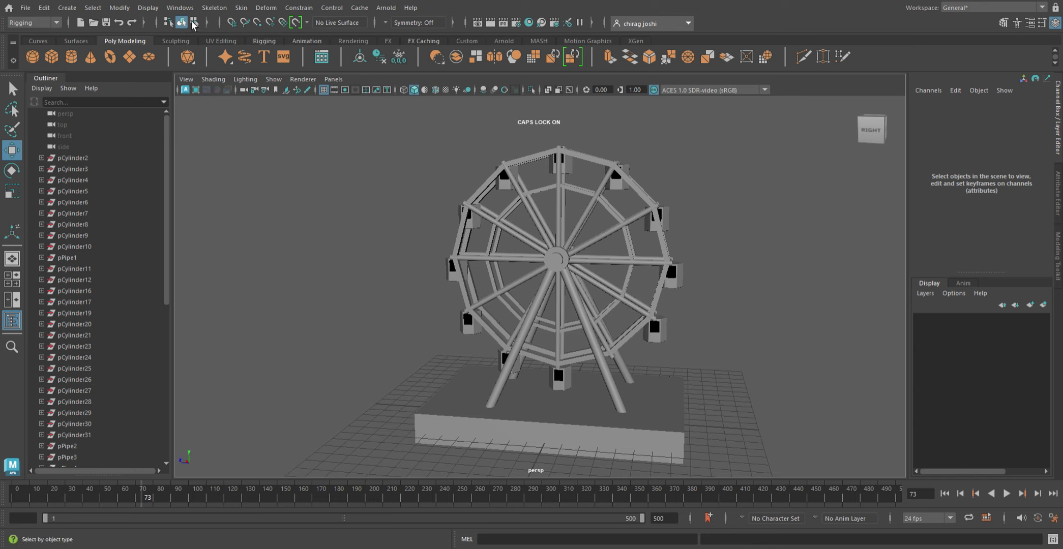
- Parent-constrain the top cabin to the wheel pPipe6
{"action": "left_click", "coordinate": [587, 220]}
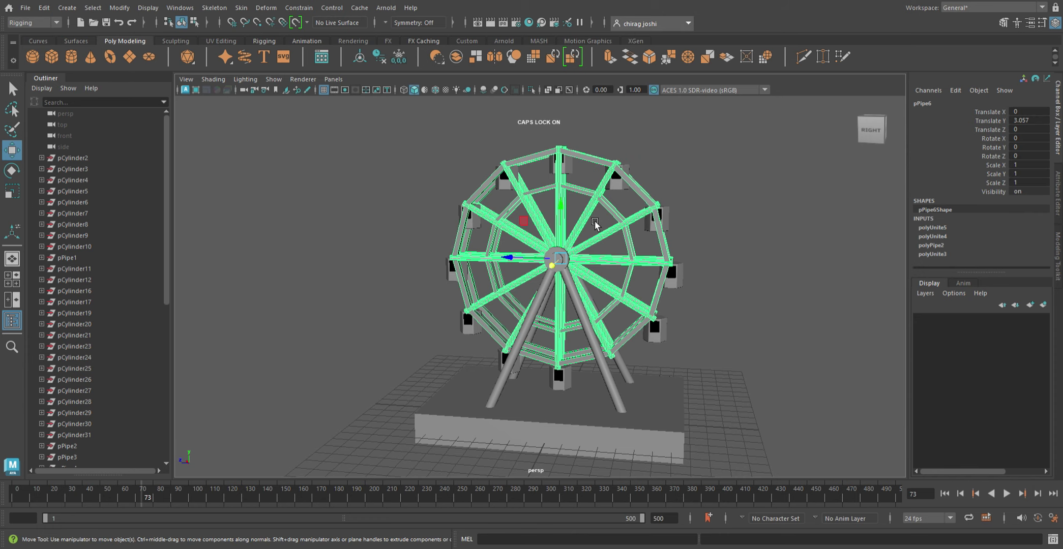
{"action": "left_click", "coordinate": [578, 161]}
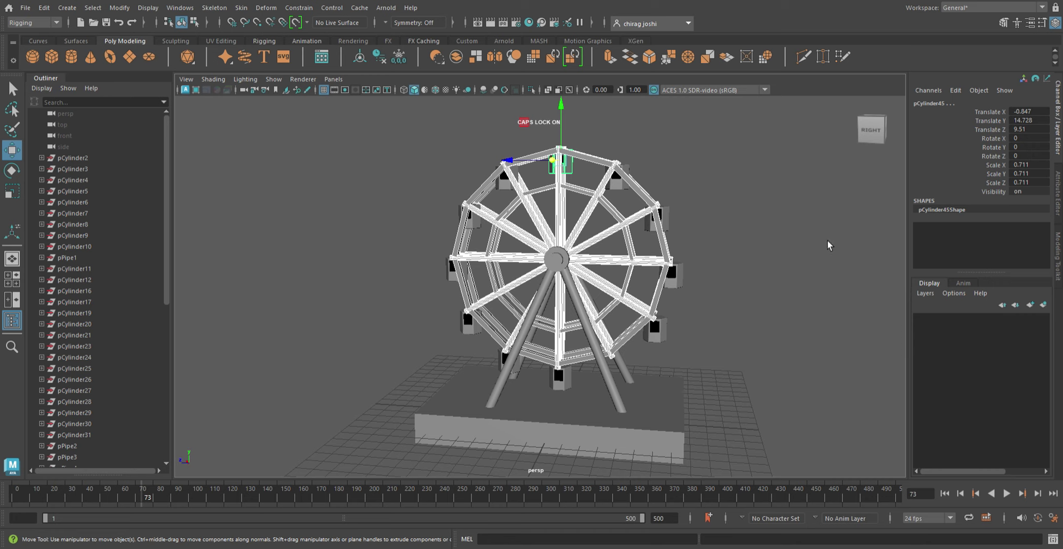
{"action": "key", "text": "g"}
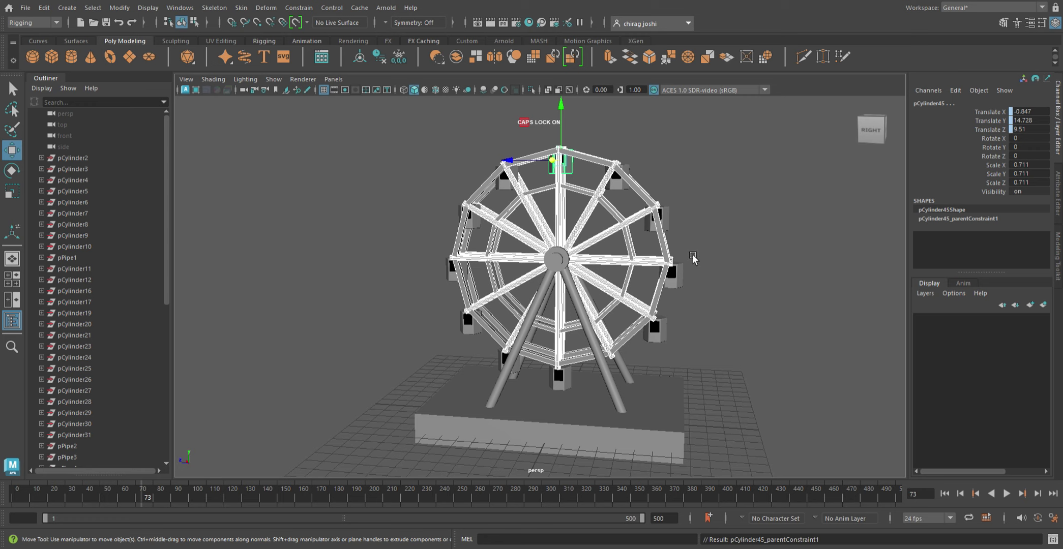
{"action": "left_click", "coordinate": [629, 193]}
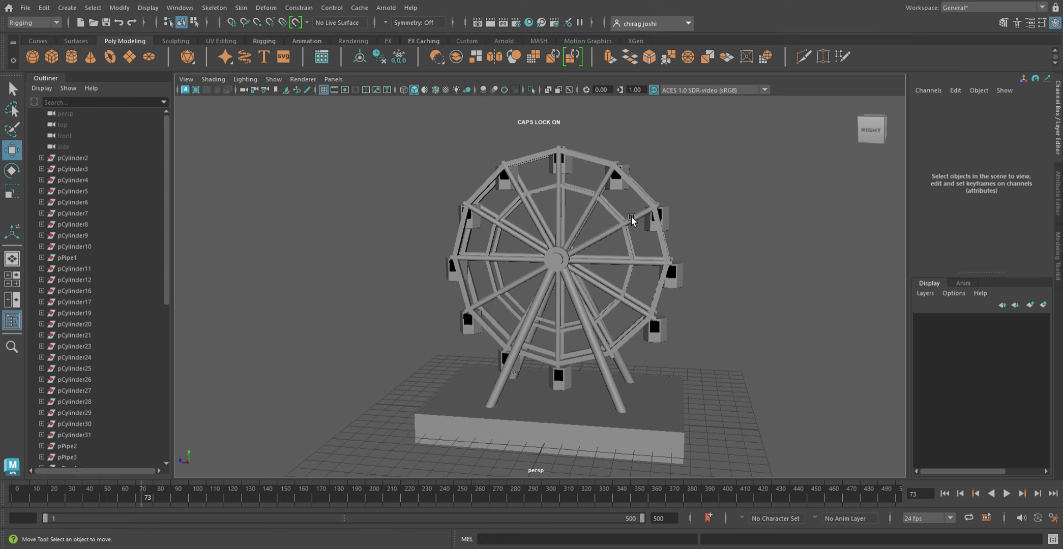
{"action": "left_click", "coordinate": [629, 193]}
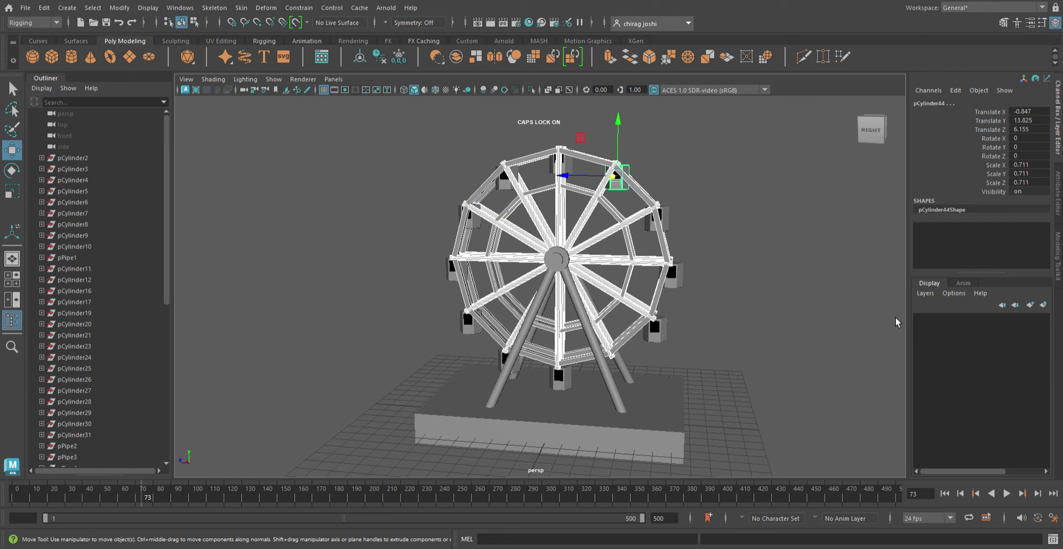
{"action": "left_click", "coordinate": [717, 227]}
- Parent-constrain cabin pCylinder43, pCylinder41 and the other right-hand cabin to the wheel
{"action": "left_click", "coordinate": [622, 239]}
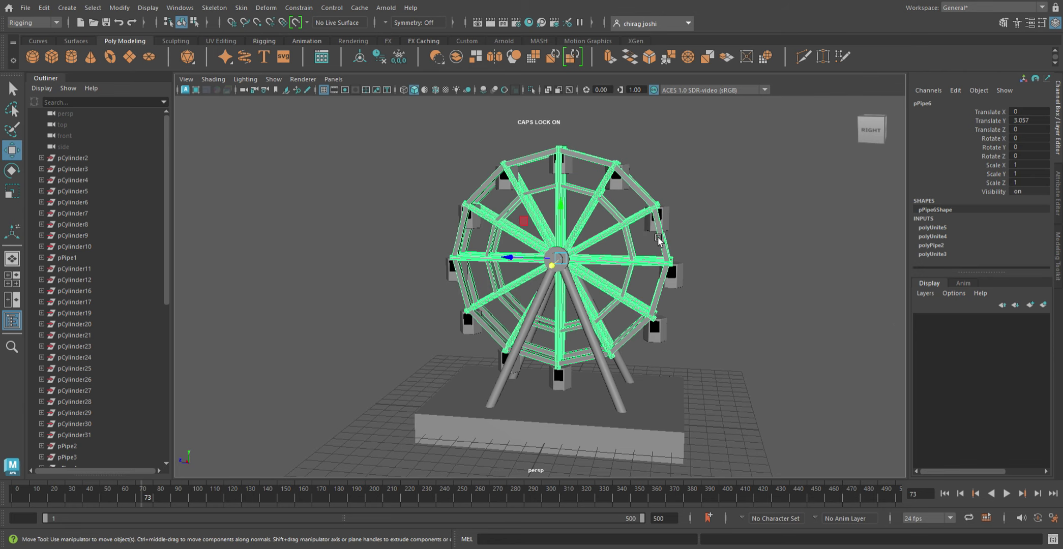
{"action": "left_click", "coordinate": [678, 226], "text": "shift"}
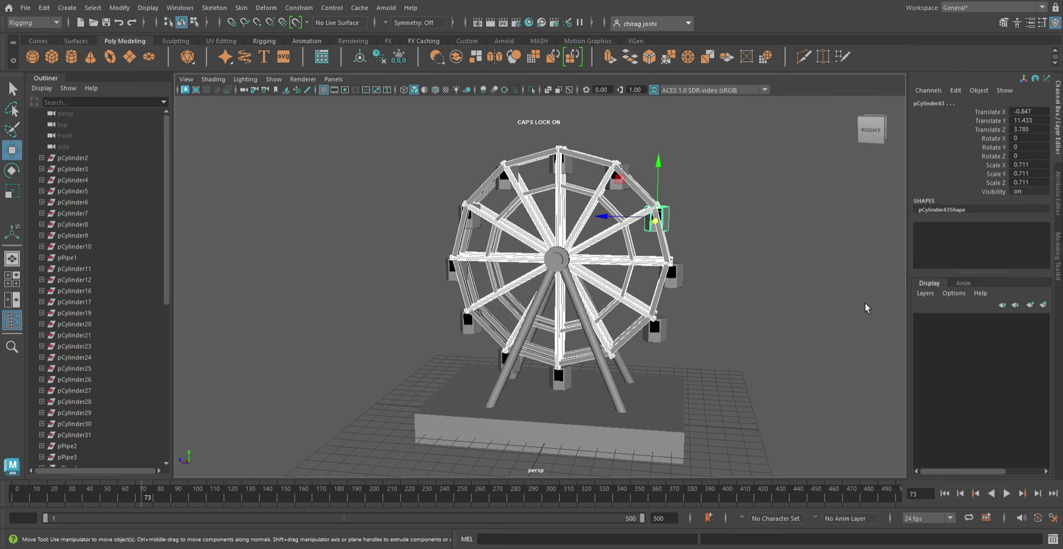
{"action": "left_click", "coordinate": [704, 269]}
{"action": "left_click", "coordinate": [639, 268]}
{"action": "left_click", "coordinate": [656, 277], "text": "shift"}
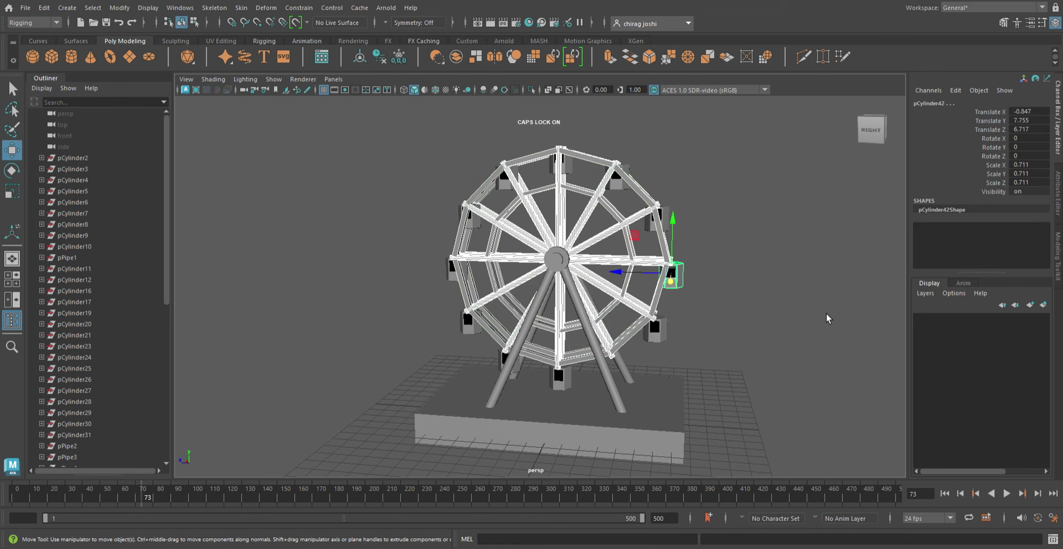
{"action": "left_click", "coordinate": [705, 258]}
{"action": "left_click", "coordinate": [638, 306]}
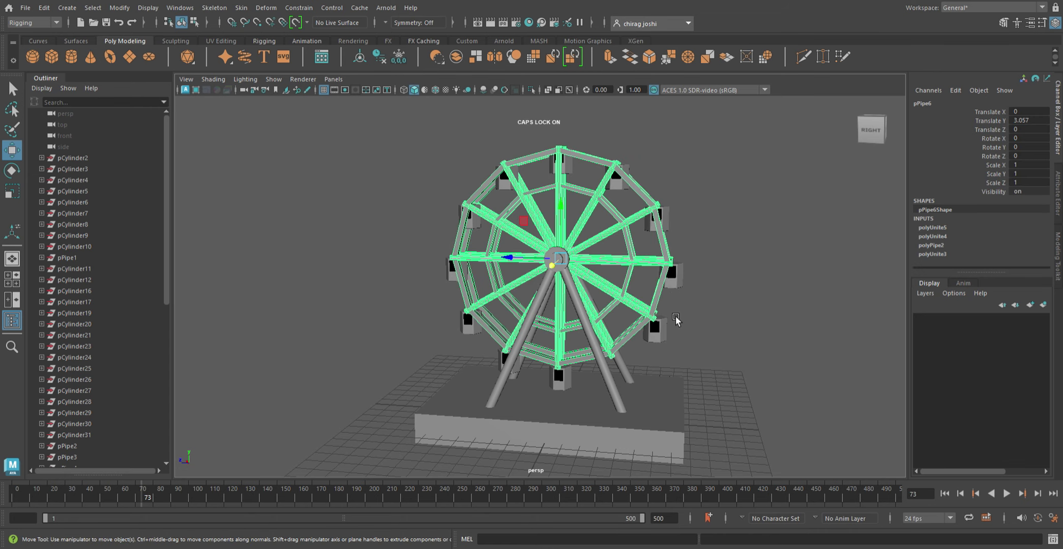
{"action": "left_click", "coordinate": [656, 329], "text": "shift"}
{"action": "key", "text": "g"}
{"action": "left_click", "coordinate": [829, 337]}
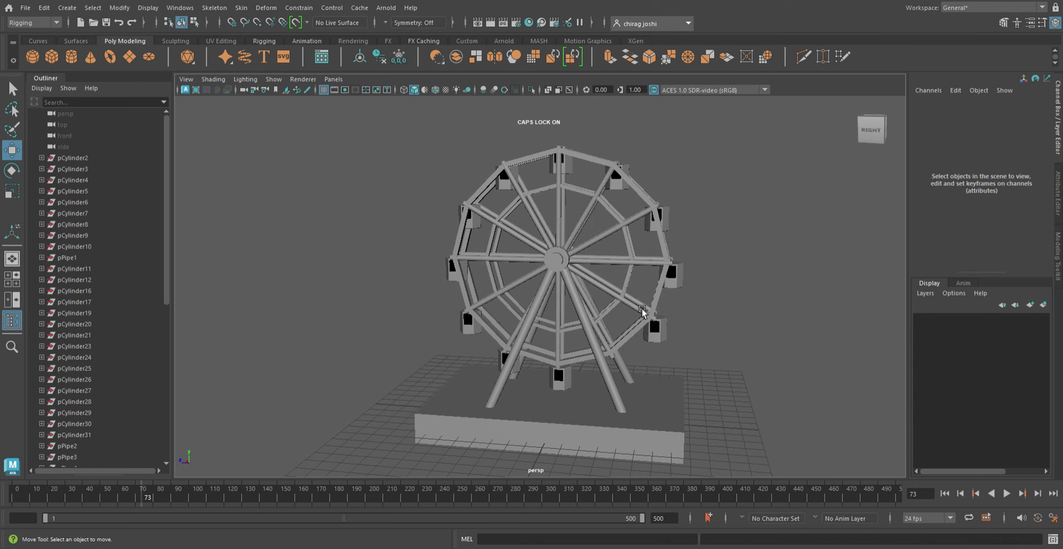
- Rotate the wheel pPipe6 to -12.43° on X to test the cabin constraints
{"action": "left_click", "coordinate": [594, 266]}
{"action": "key", "text": "e"}
{"action": "mouse_move", "coordinate": [618, 254]}
{"action": "left_mouse_down"}
{"action": "mouse_move", "coordinate": [625, 308]}
{"action": "mouse_move", "coordinate": [611, 350]}
{"action": "mouse_move", "coordinate": [571, 269]}
{"action": "mouse_move", "coordinate": [608, 287]}
{"action": "left_mouse_up"}
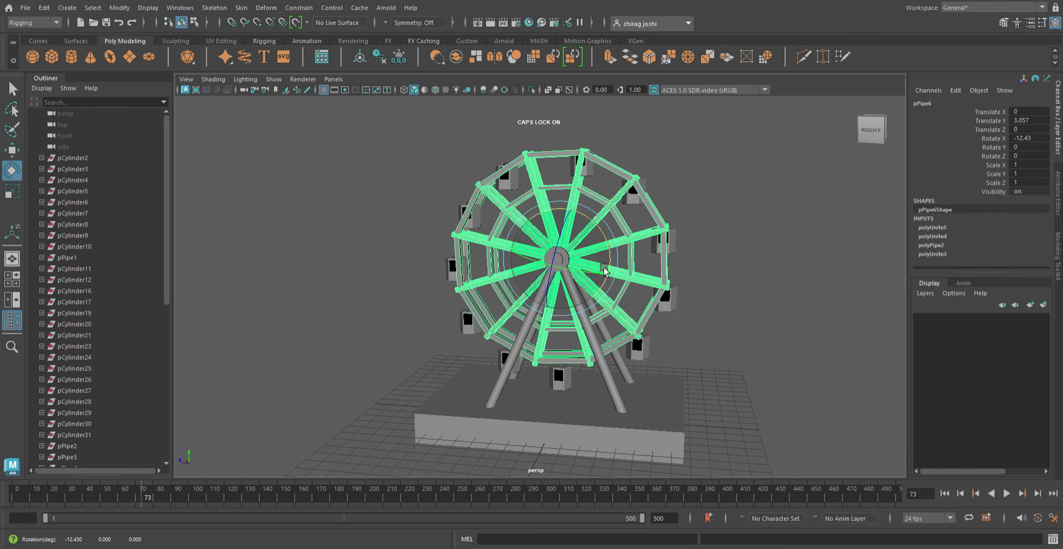
- Slide the extra cabin pCylinder52 sideways toward the wheel
{"action": "left_click", "coordinate": [666, 374]}
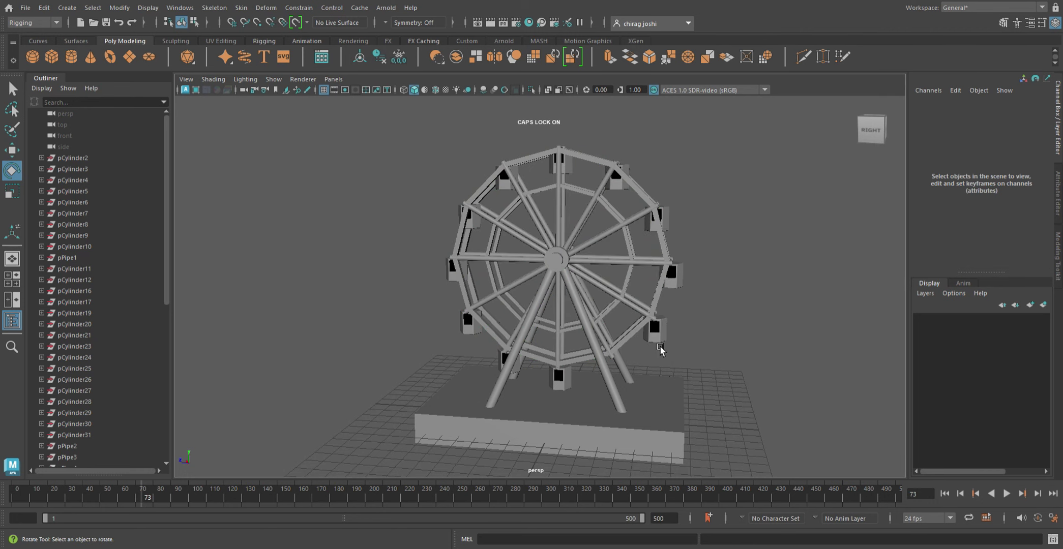
{"action": "left_click_drag", "start_coordinate": [724, 351], "coordinate": [676, 330], "text": "alt"}
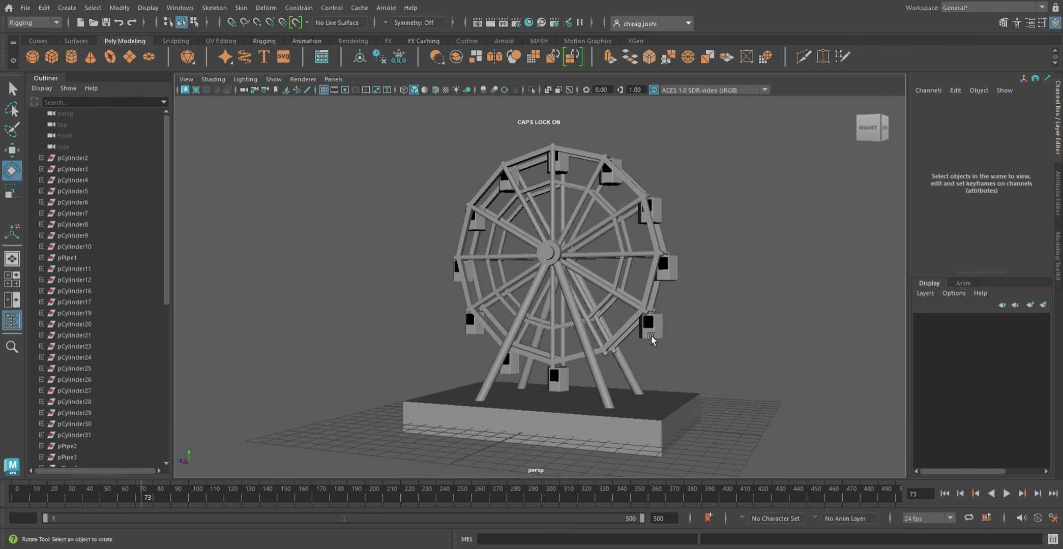
{"action": "left_click", "coordinate": [650, 328]}
{"action": "key", "text": "w"}
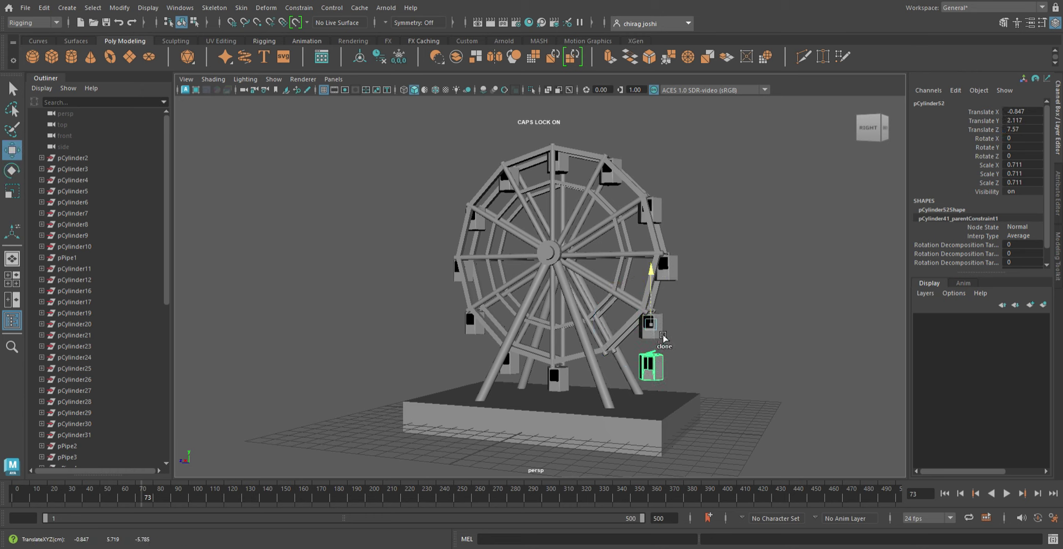
{"action": "left_click", "coordinate": [608, 376]}
{"action": "left_click", "coordinate": [643, 371]}
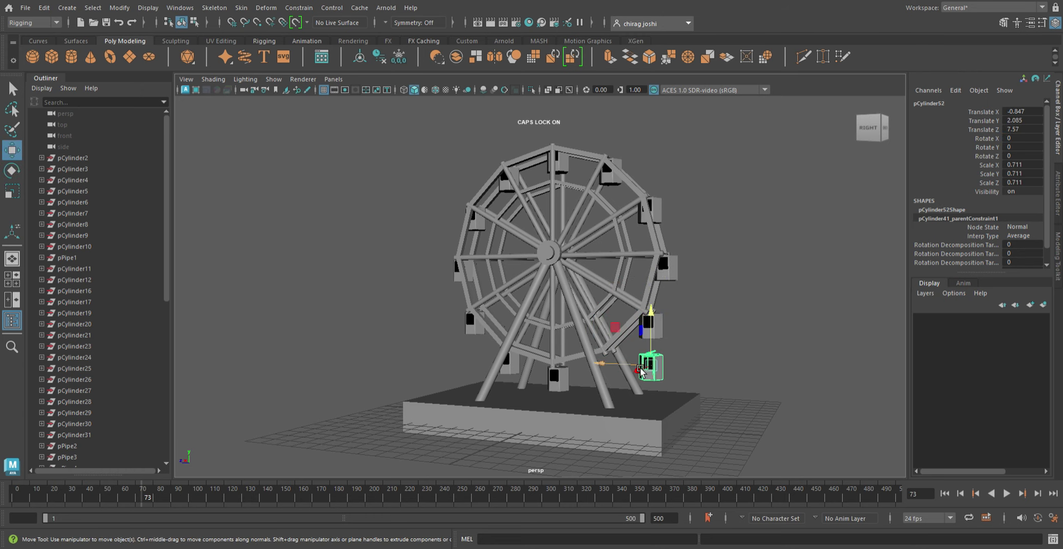
{"action": "middle_click_drag", "start_coordinate": [642, 377], "coordinate": [601, 378]}
- Adjust pCylinder52's pivot and move it down to -0.847, 2.031, 10.029 beside the legs
{"action": "key", "text": "d"}
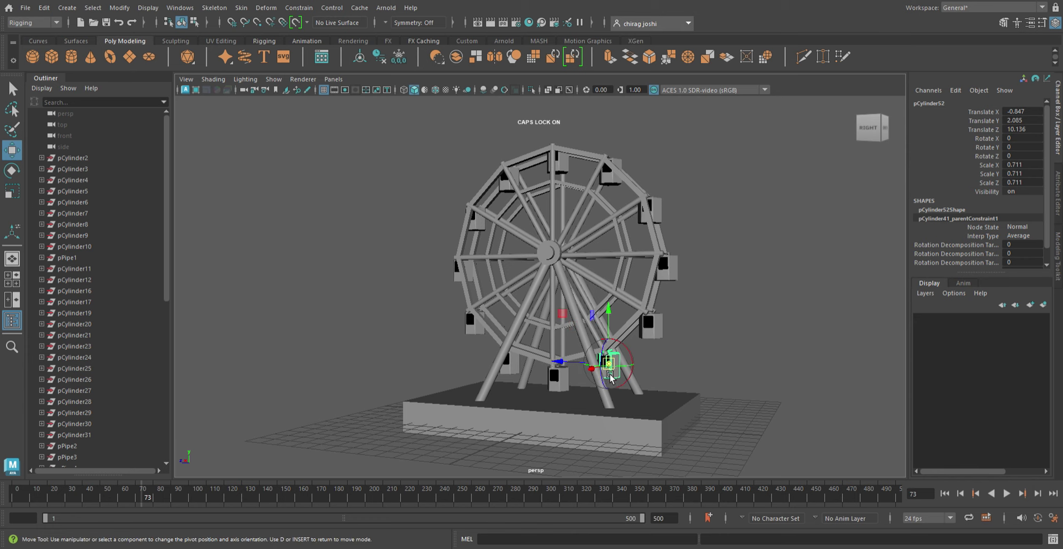
{"action": "key", "text": "f"}
{"action": "mouse_move", "coordinate": [646, 365]}
{"action": "left_mouse_down", "text": "alt"}
{"action": "mouse_move", "coordinate": [560, 275]}
{"action": "mouse_move", "coordinate": [536, 286]}
{"action": "left_mouse_up", "text": "alt"}
{"action": "key", "text": "d"}
{"action": "mouse_move", "coordinate": [558, 253]}
{"action": "left_mouse_down"}
{"action": "mouse_move", "coordinate": [568, 261]}
{"action": "mouse_move", "coordinate": [612, 250]}
{"action": "mouse_move", "coordinate": [575, 247]}
{"action": "left_mouse_up"}
{"action": "scroll", "coordinate": [612, 249], "scroll_direction": "down", "scroll_amount": 5}
{"action": "scroll", "coordinate": [612, 249], "scroll_direction": "down", "scroll_amount": 3}
{"action": "left_click", "coordinate": [583, 246]}
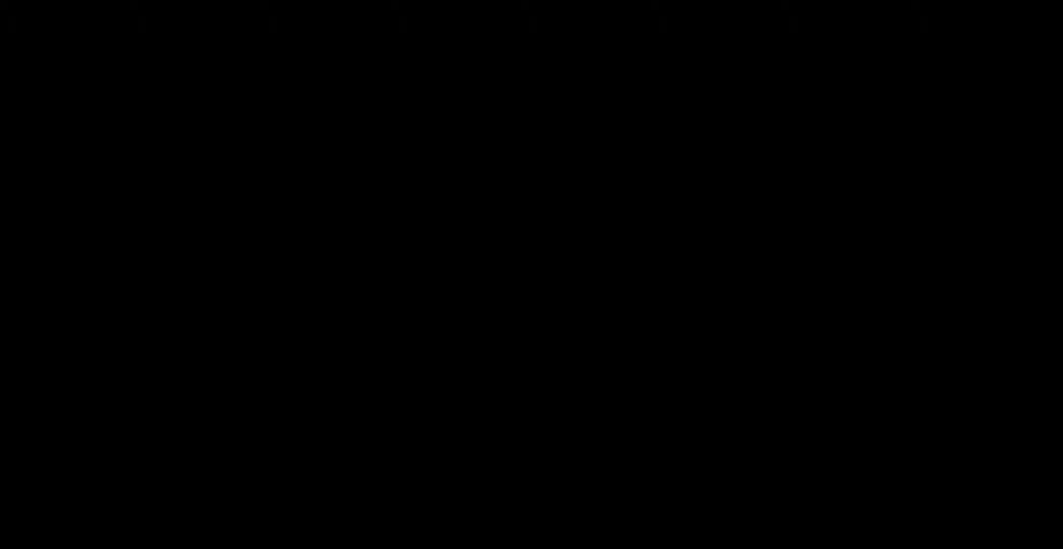